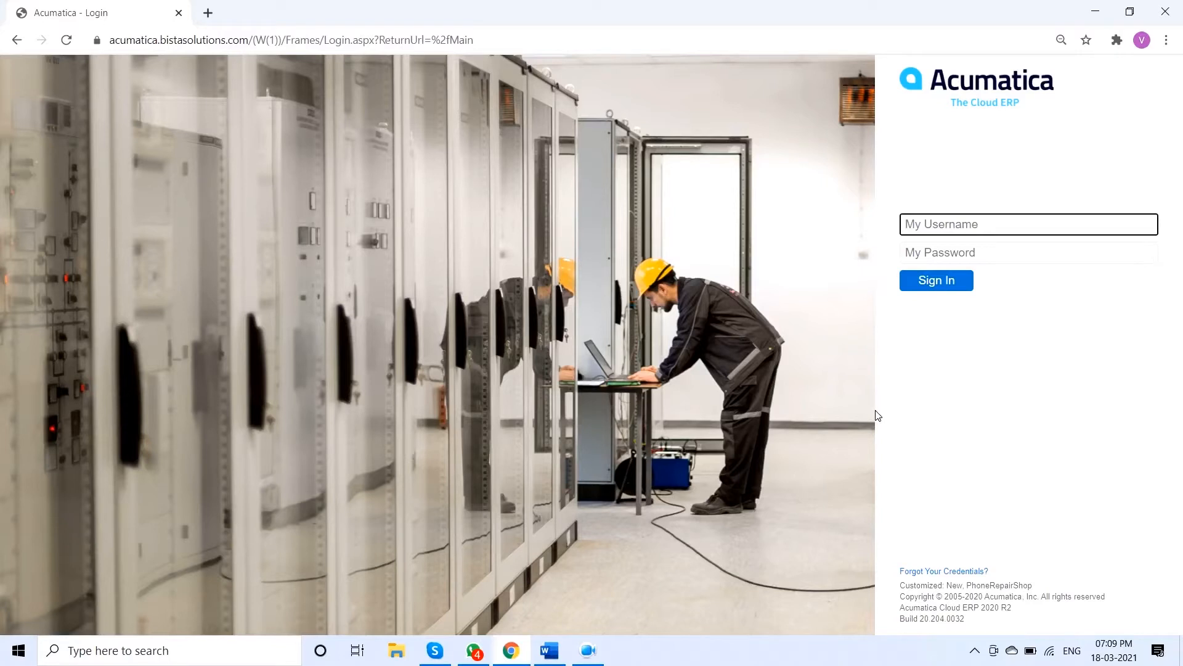
Sign in with the admin username and the account password
{"action": "type", "text": "admin"}
{"action": "key", "text": "Tab"}
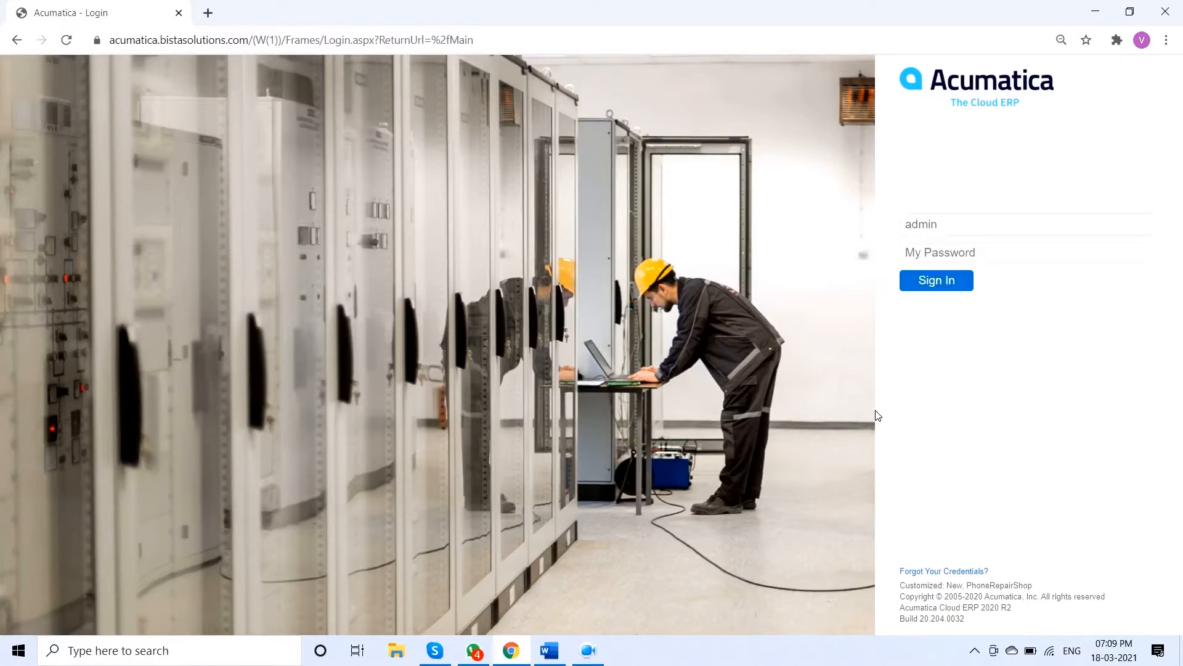
{"action": "type", "text": "•••••"}
{"action": "key", "text": "Return"}
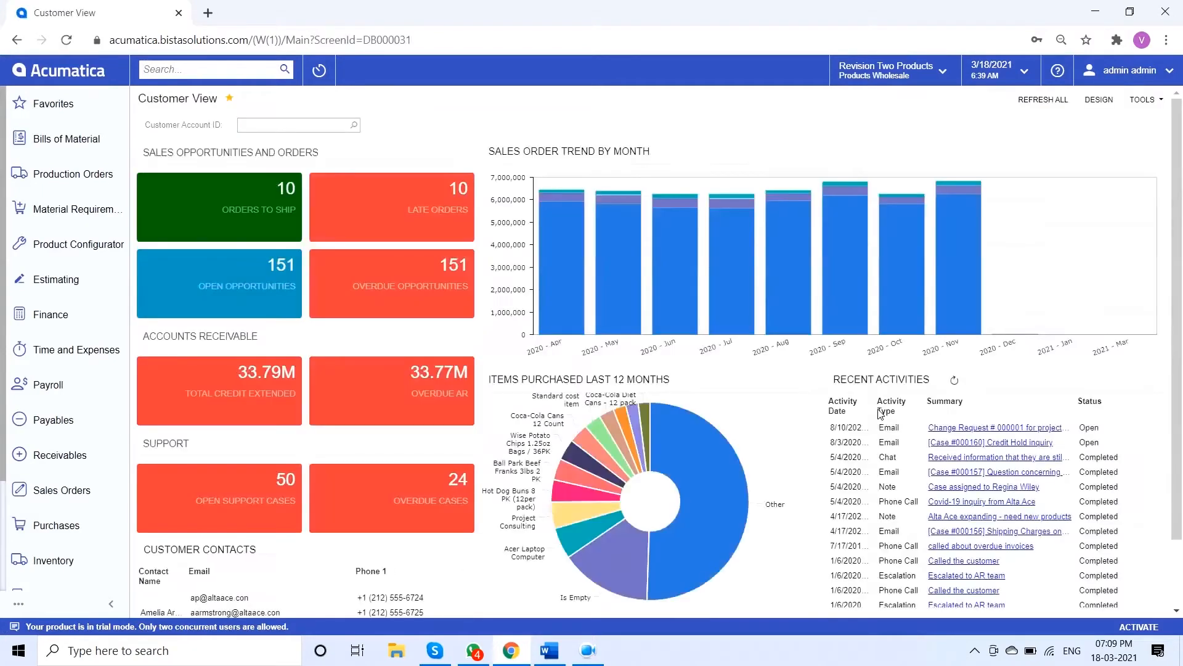
{"action": "left_click", "coordinate": [723, 249]}
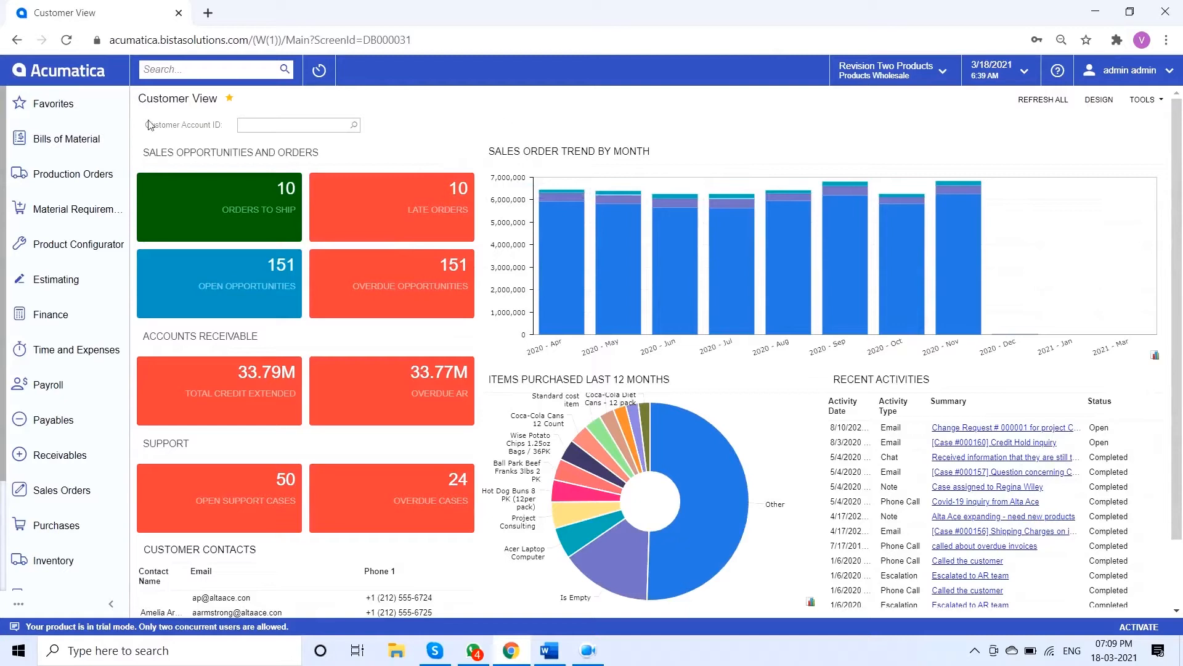
Open the list of project quotes in the Projects area
{"action": "left_click", "coordinate": [73, 431]}
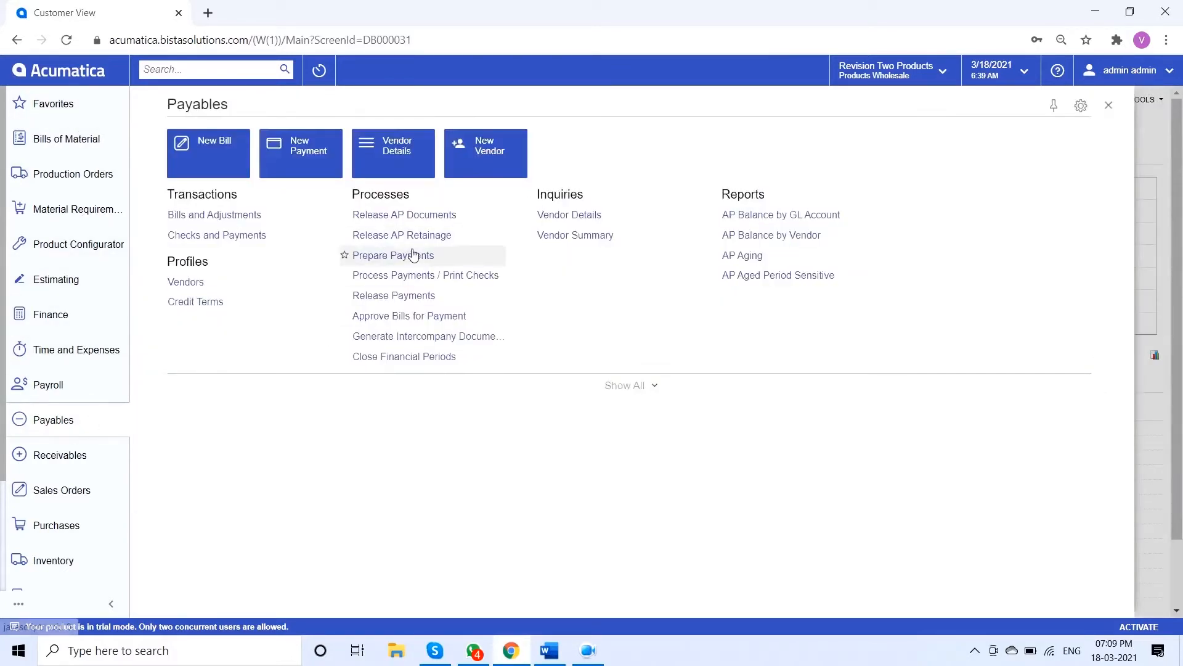
{"action": "scroll", "coordinate": [72, 476], "scroll_direction": "down", "scroll_amount": 3}
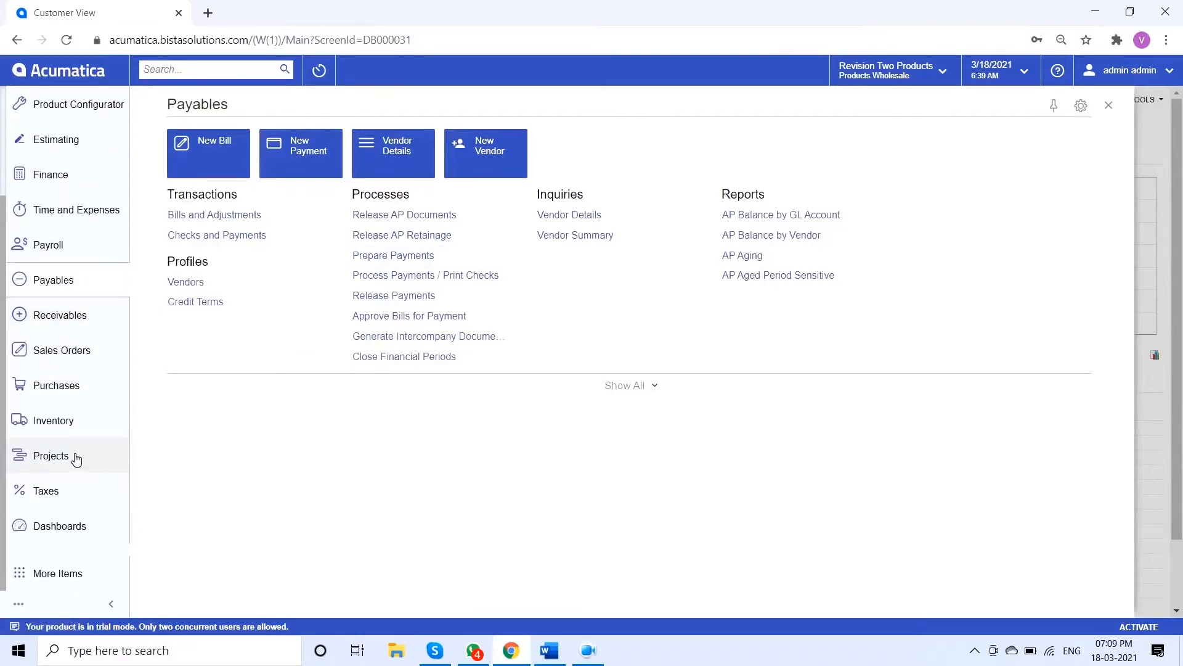
{"action": "left_click", "coordinate": [76, 459]}
{"action": "left_click", "coordinate": [230, 296]}
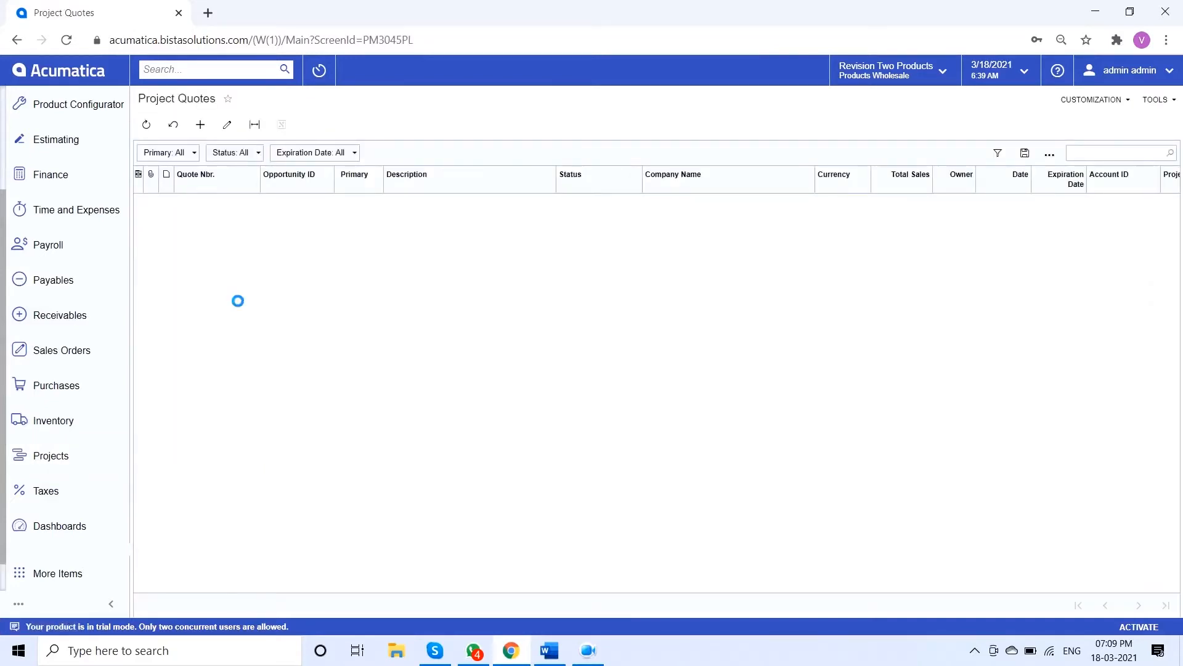
Create a new project quote and assign it the PROMANUFAC project template
{"action": "left_click", "coordinate": [210, 133]}
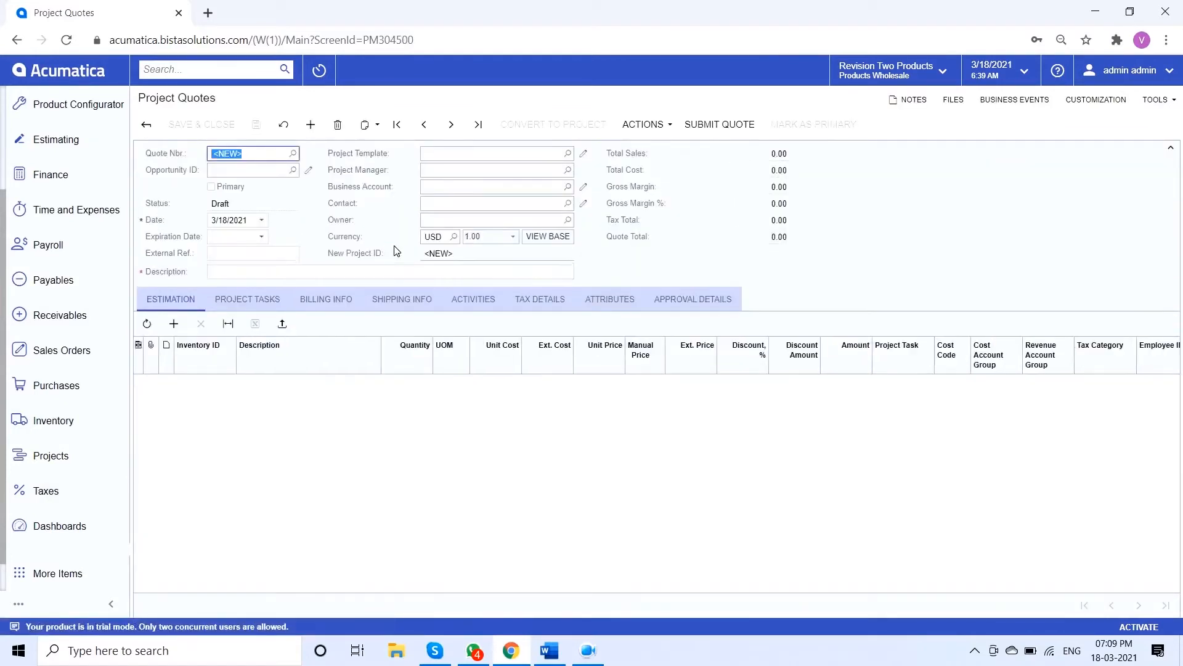
{"action": "left_click", "coordinate": [569, 155]}
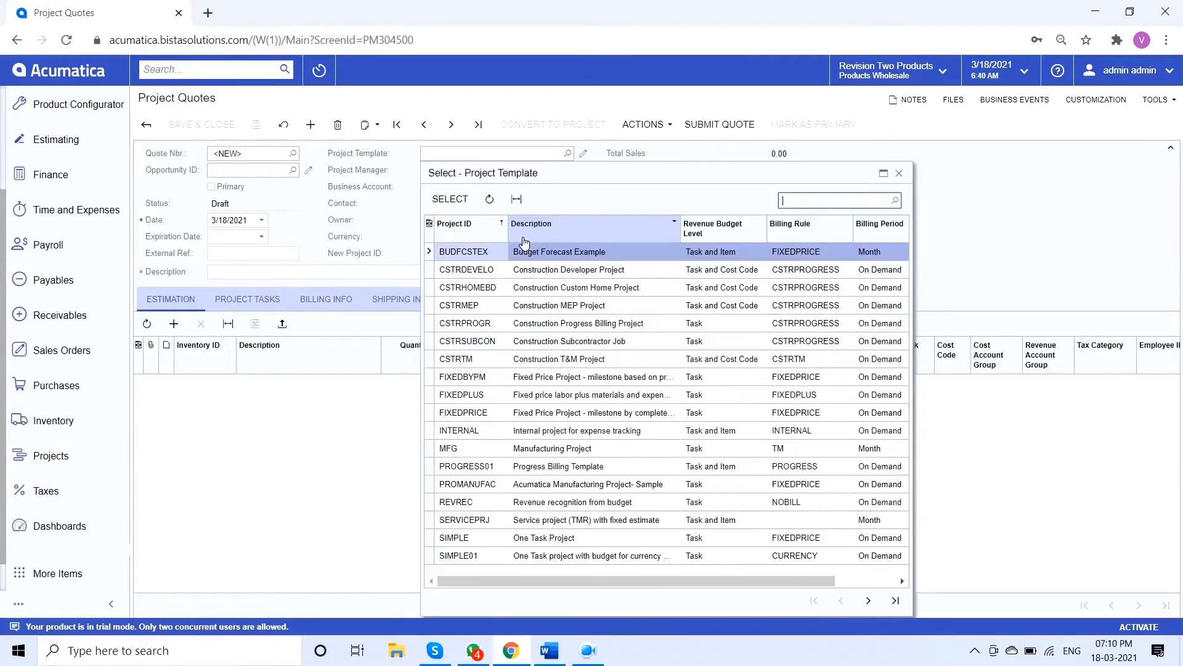
{"action": "double_click", "coordinate": [473, 485]}
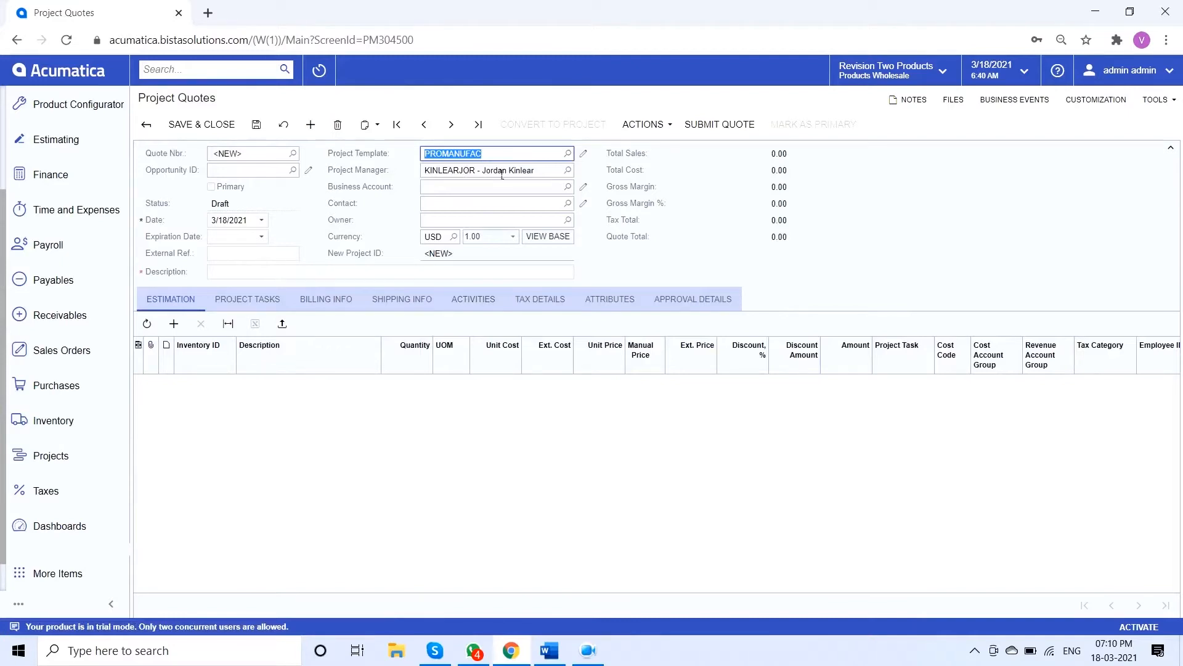
Open the quote's project template, check its revenue and cost budget level options, then enable Track Production Data and save
{"action": "left_click", "coordinate": [590, 155]}
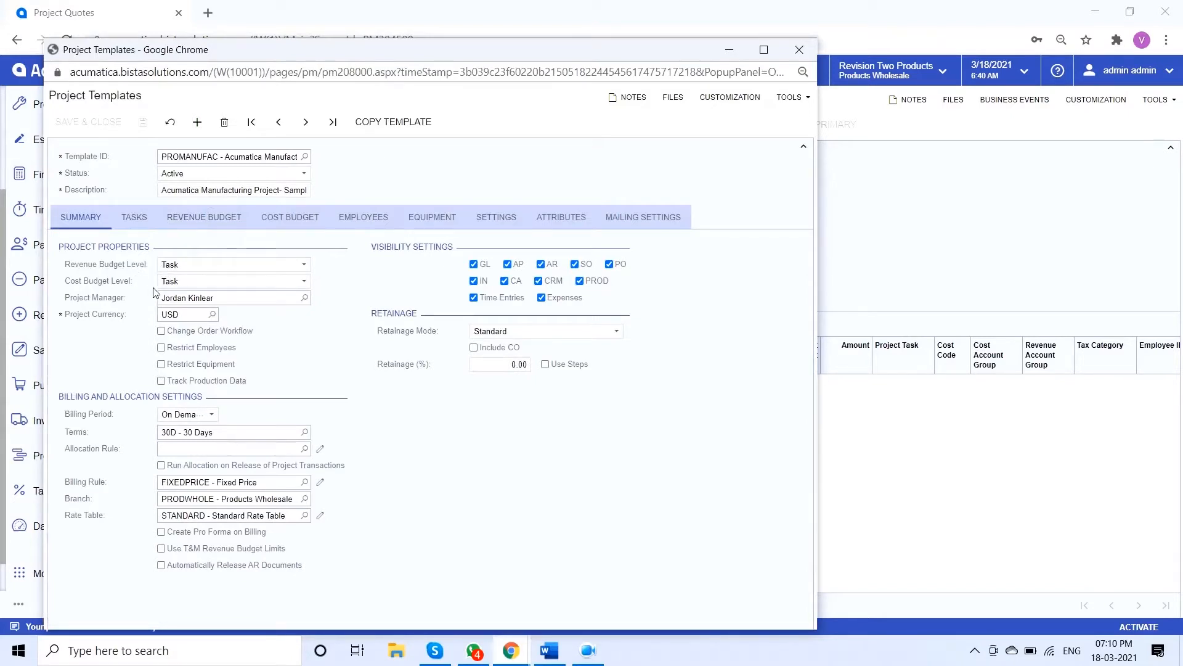
{"action": "left_click", "coordinate": [188, 270]}
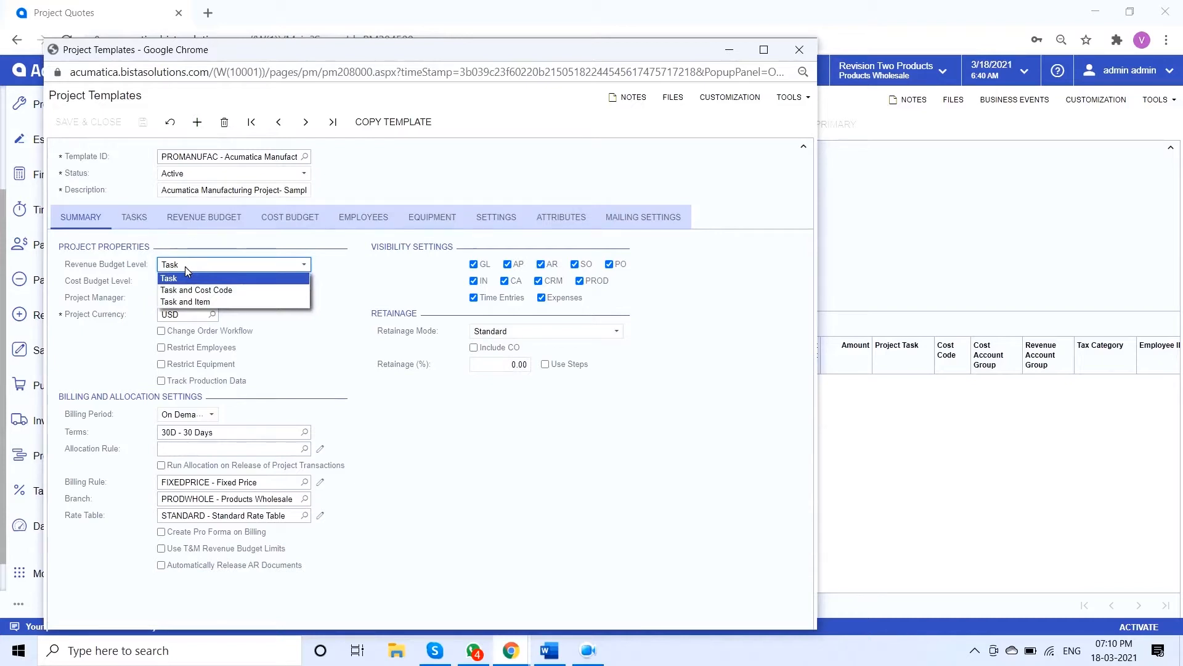
{"action": "left_click", "coordinate": [146, 281]}
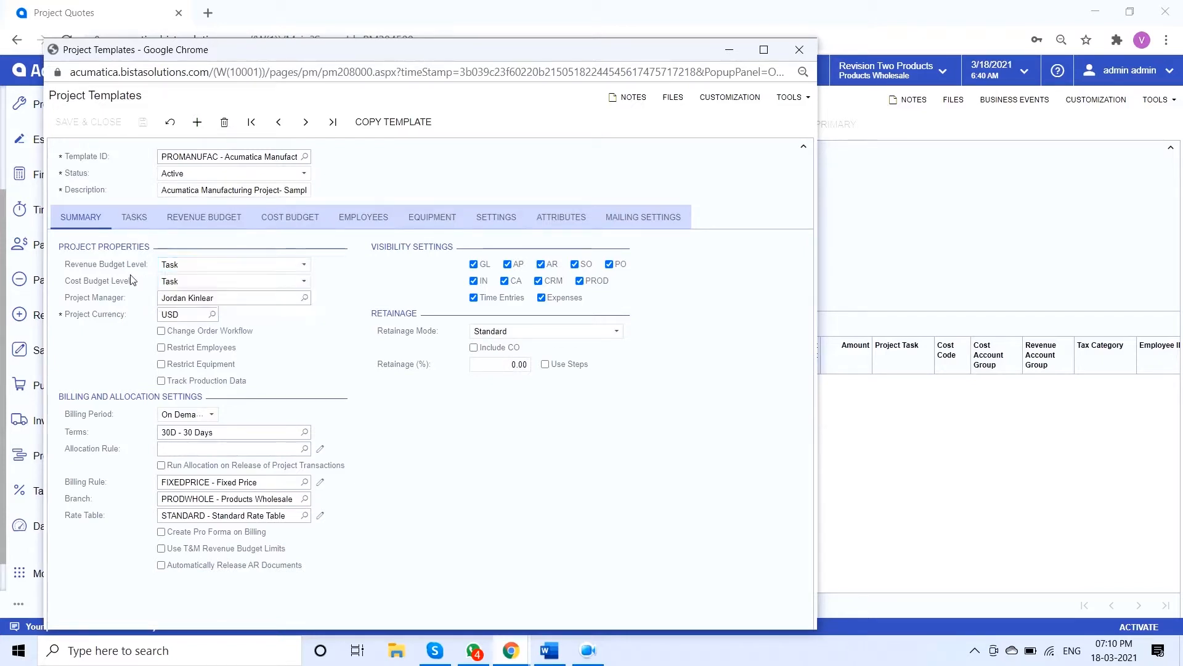
{"action": "left_click", "coordinate": [171, 282]}
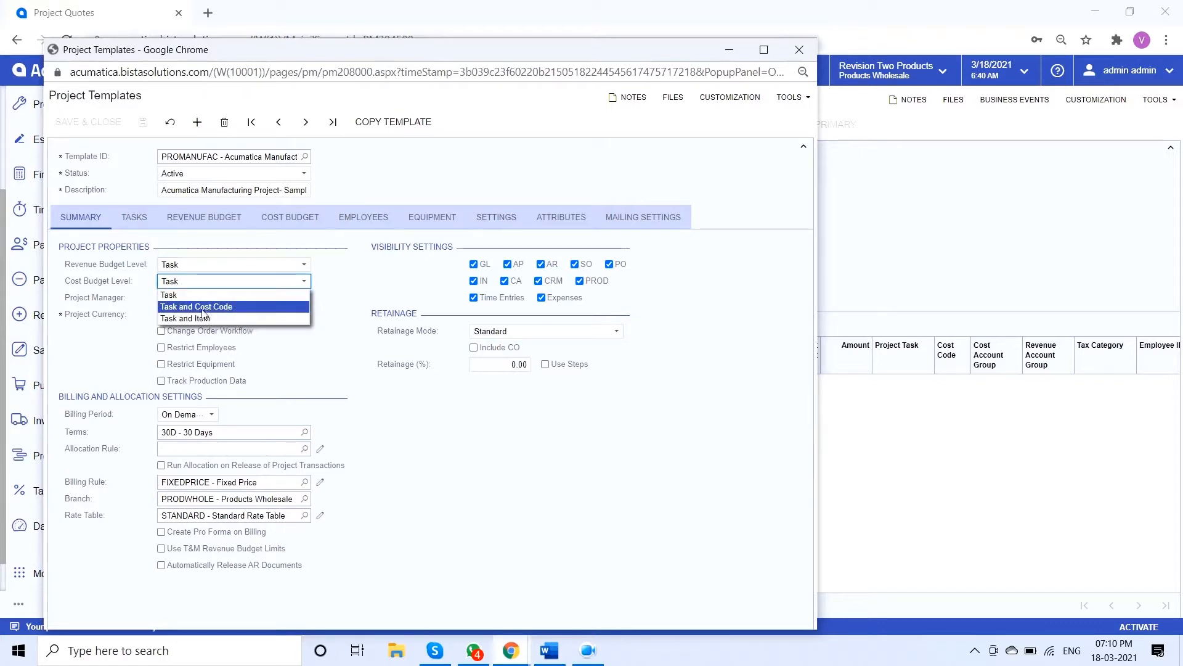
{"action": "left_click", "coordinate": [134, 327]}
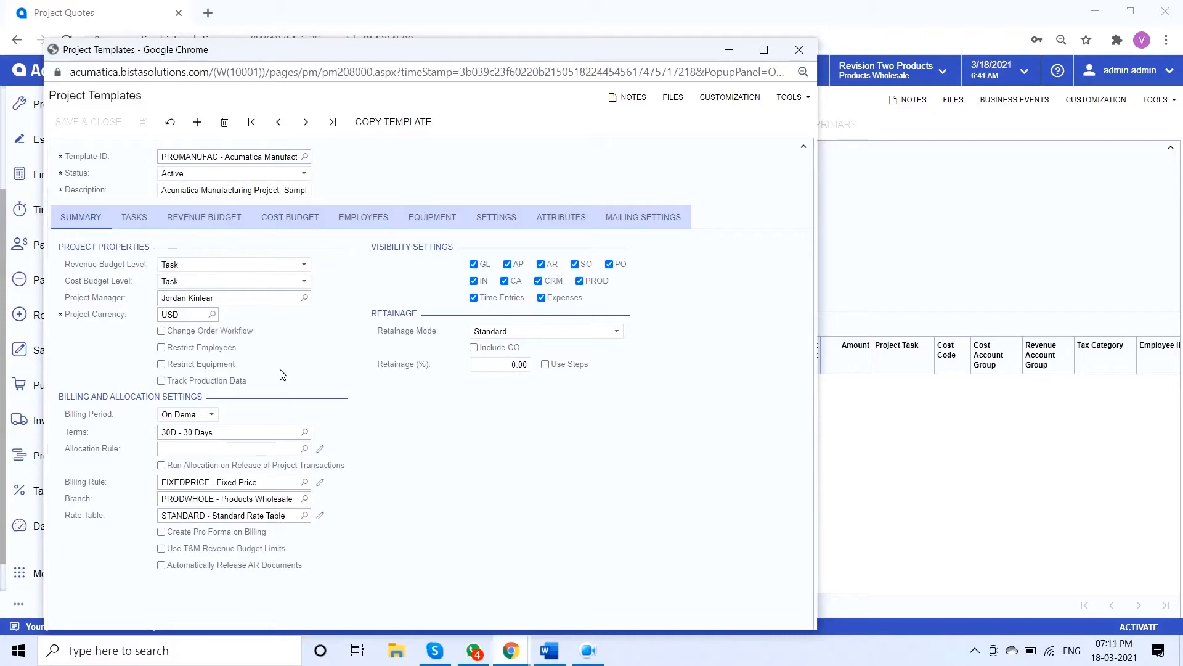
{"action": "left_click", "coordinate": [207, 382]}
{"action": "left_click", "coordinate": [143, 122]}
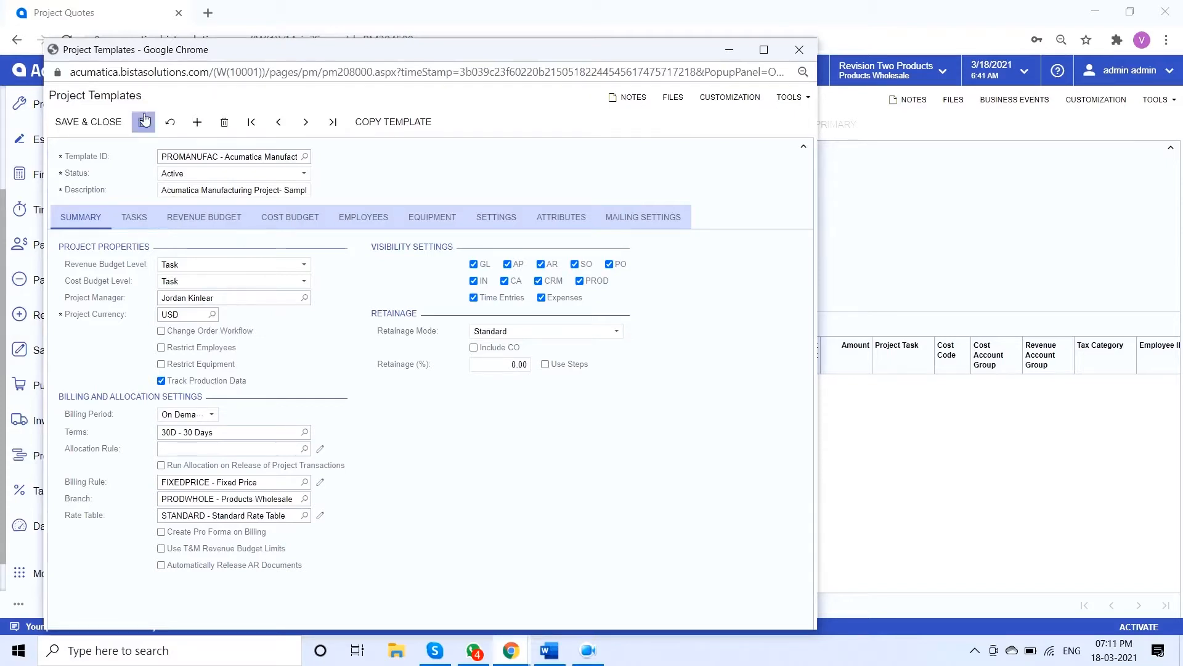
Review the template's tasks, including Evaluation, Quotation Shared and Order Confirmed, and return to the project quote
{"action": "left_click", "coordinate": [145, 226]}
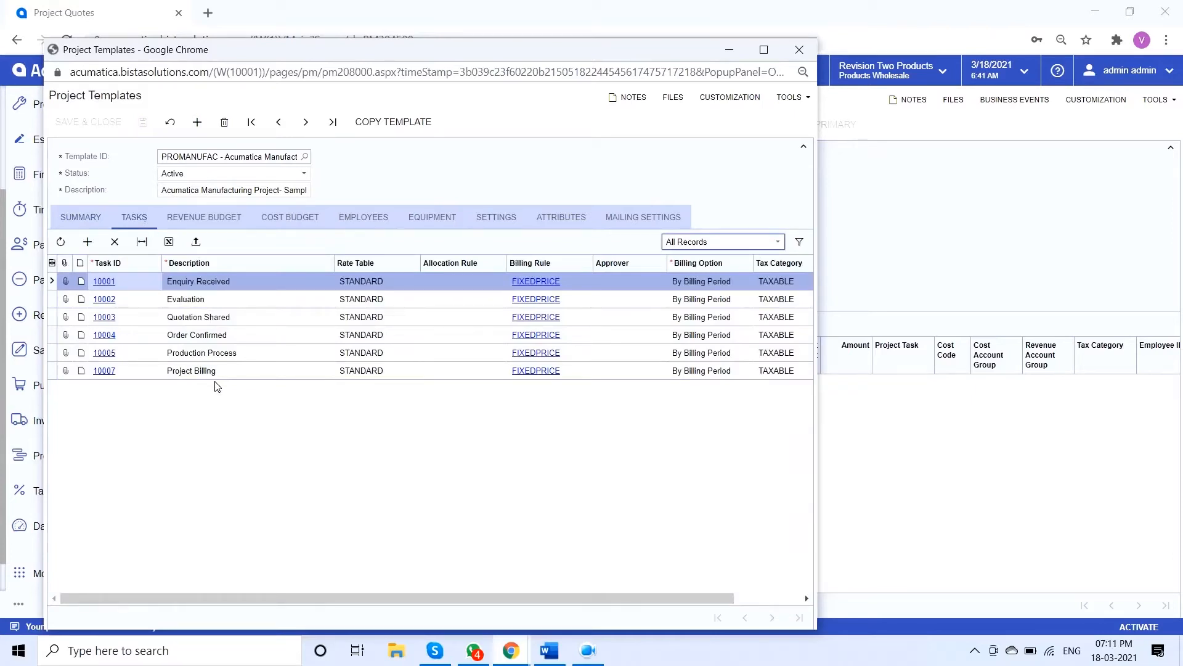
{"action": "left_click", "coordinate": [251, 302]}
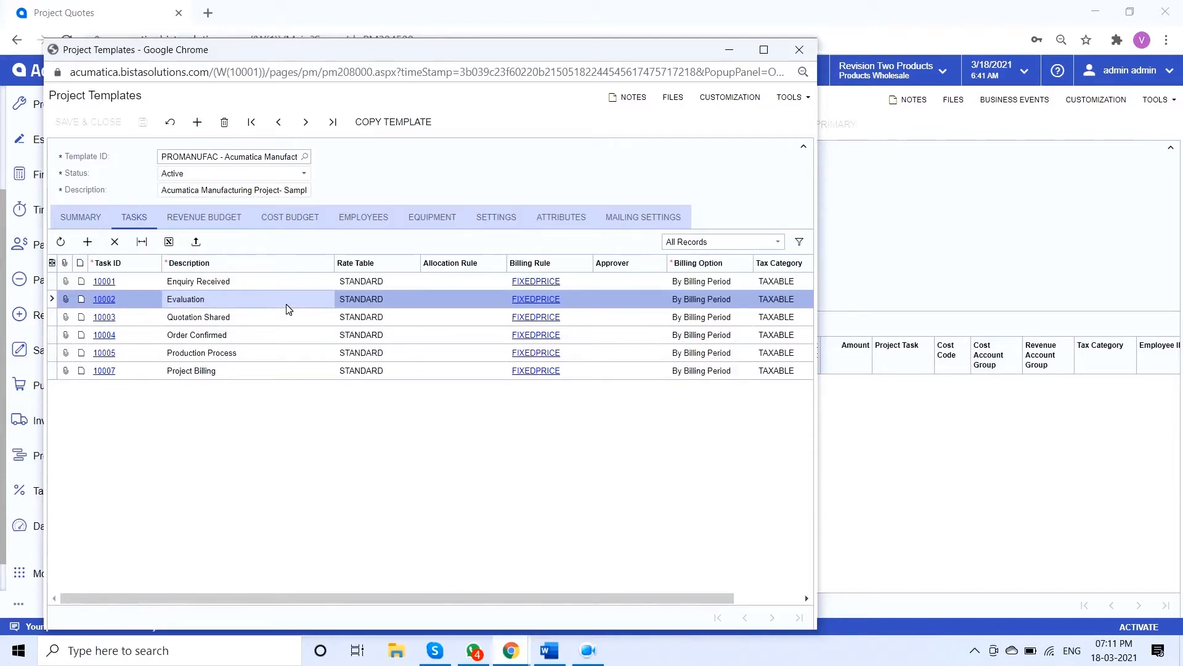
{"action": "left_click", "coordinate": [259, 322]}
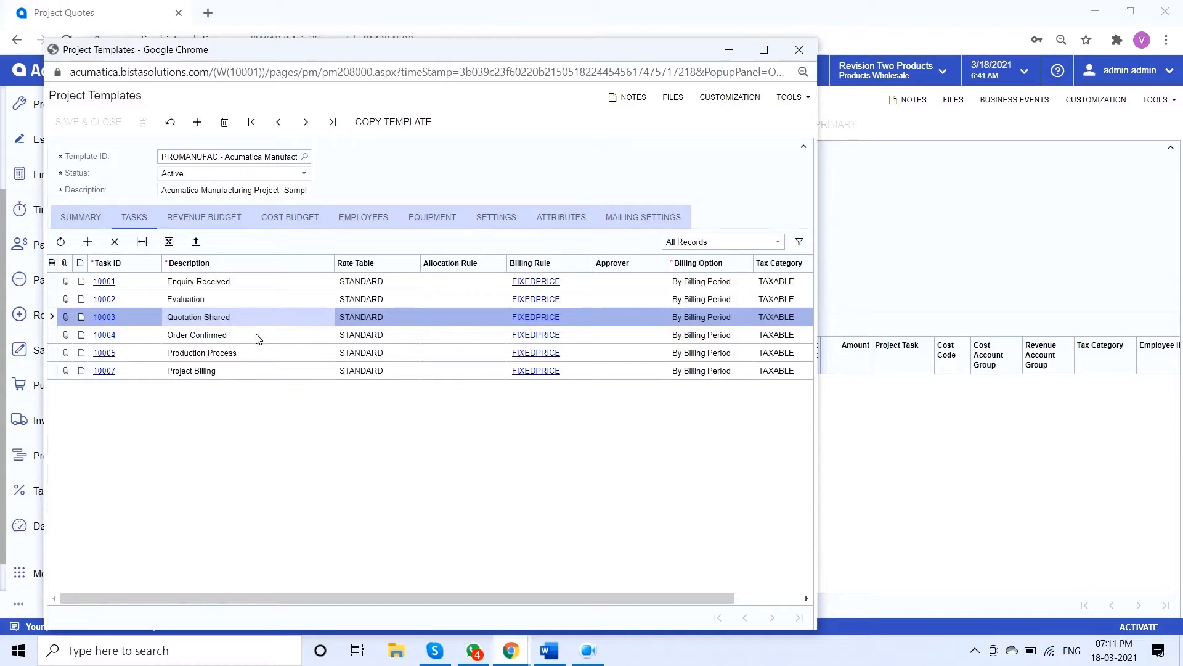
{"action": "left_click", "coordinate": [258, 338]}
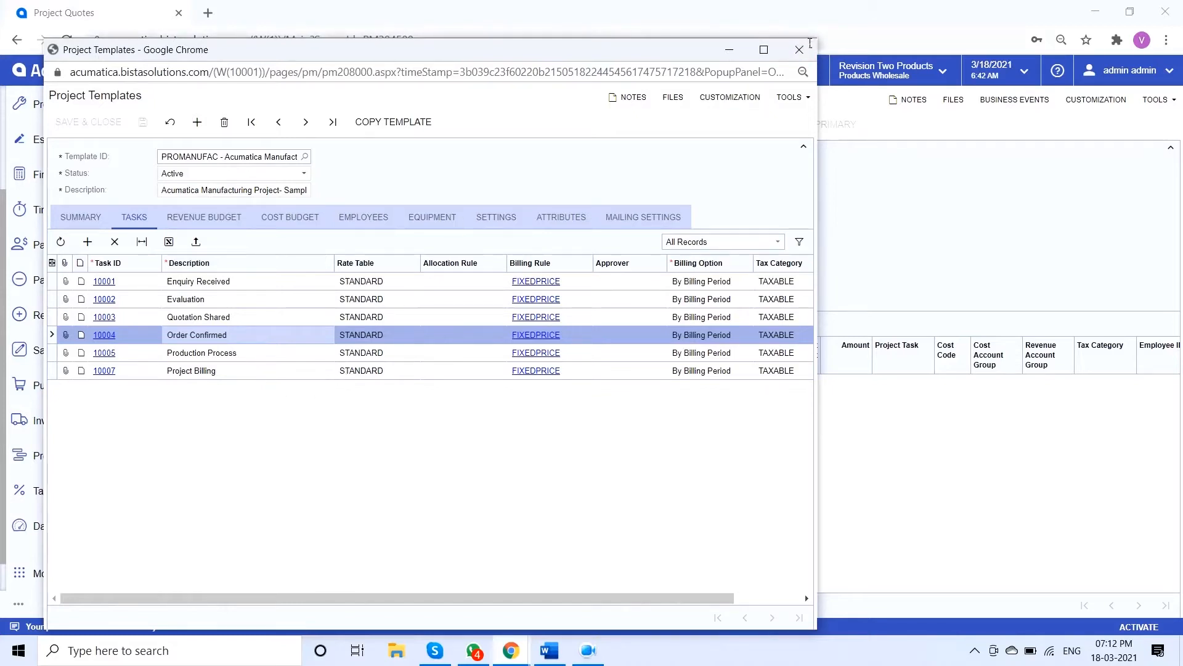
{"action": "left_click", "coordinate": [799, 50]}
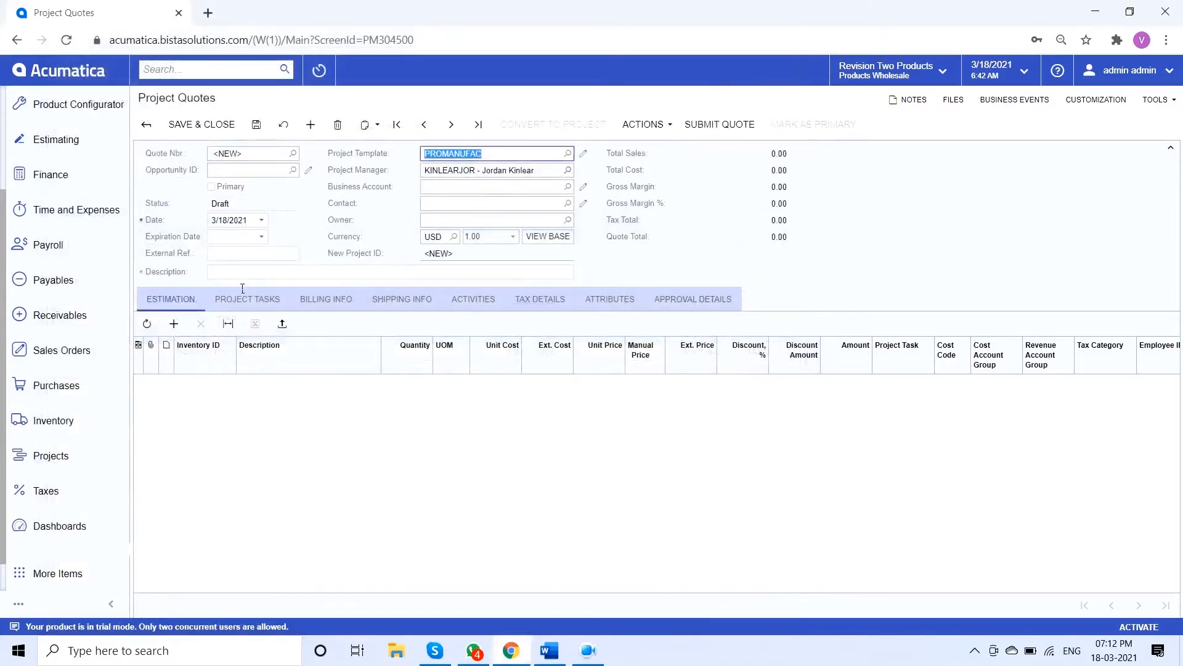
Set the quote's expiration date to 3/25/2021
{"action": "left_click", "coordinate": [262, 239]}
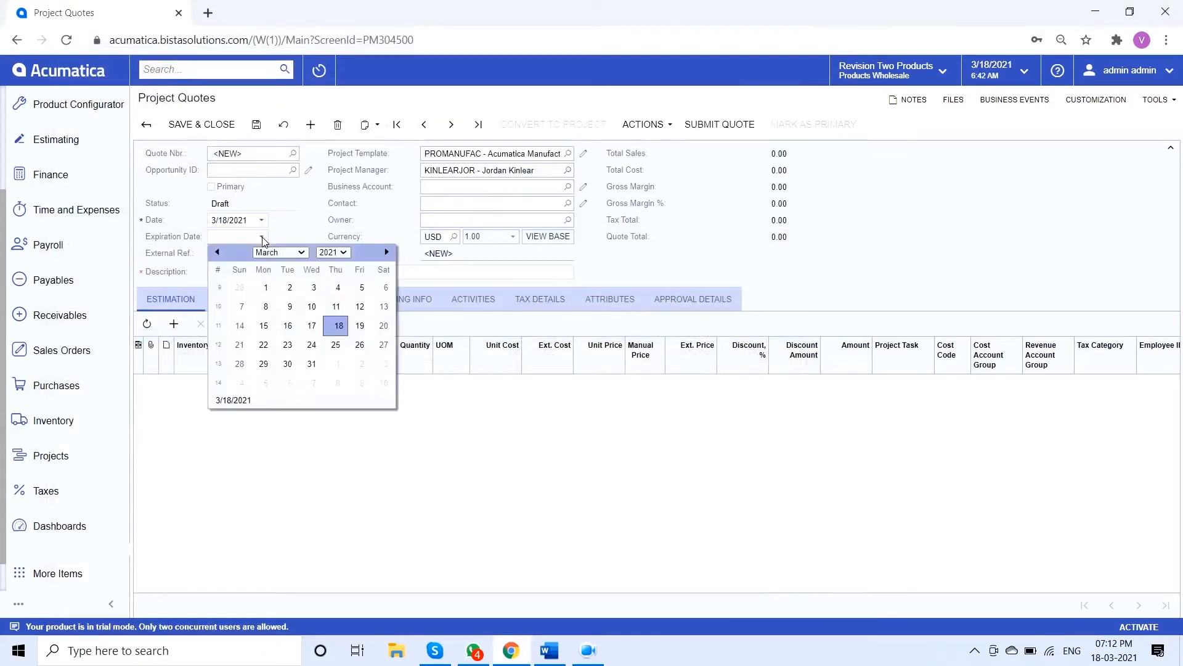
{"action": "left_click", "coordinate": [344, 351]}
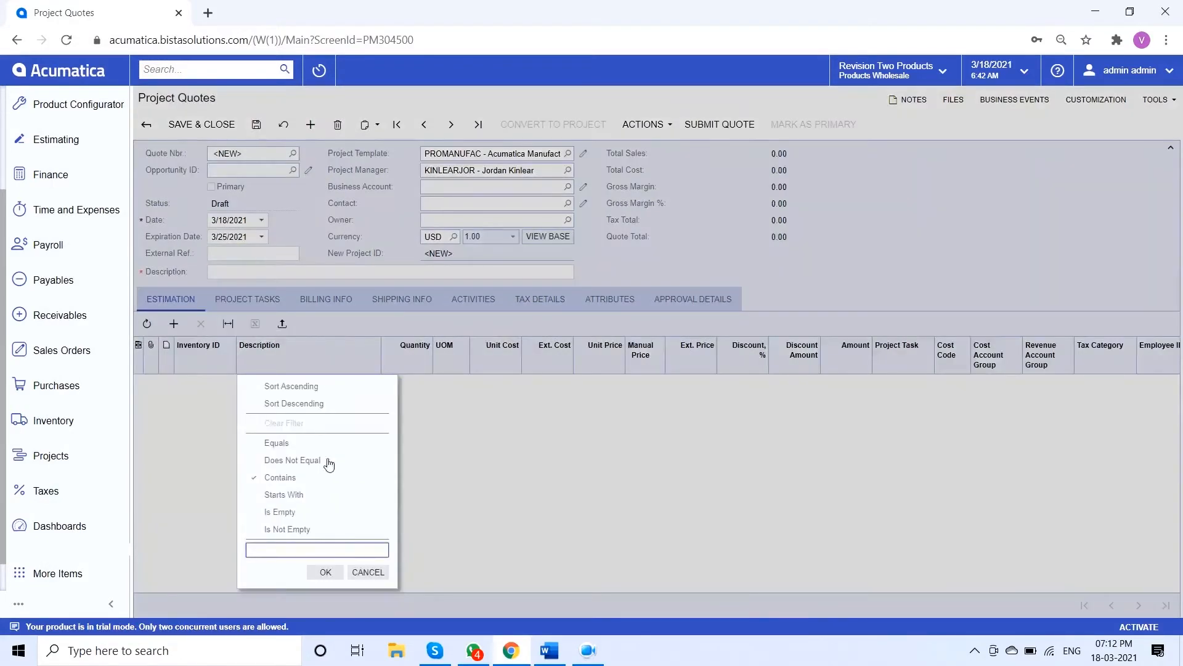
{"action": "left_click", "coordinate": [370, 573]}
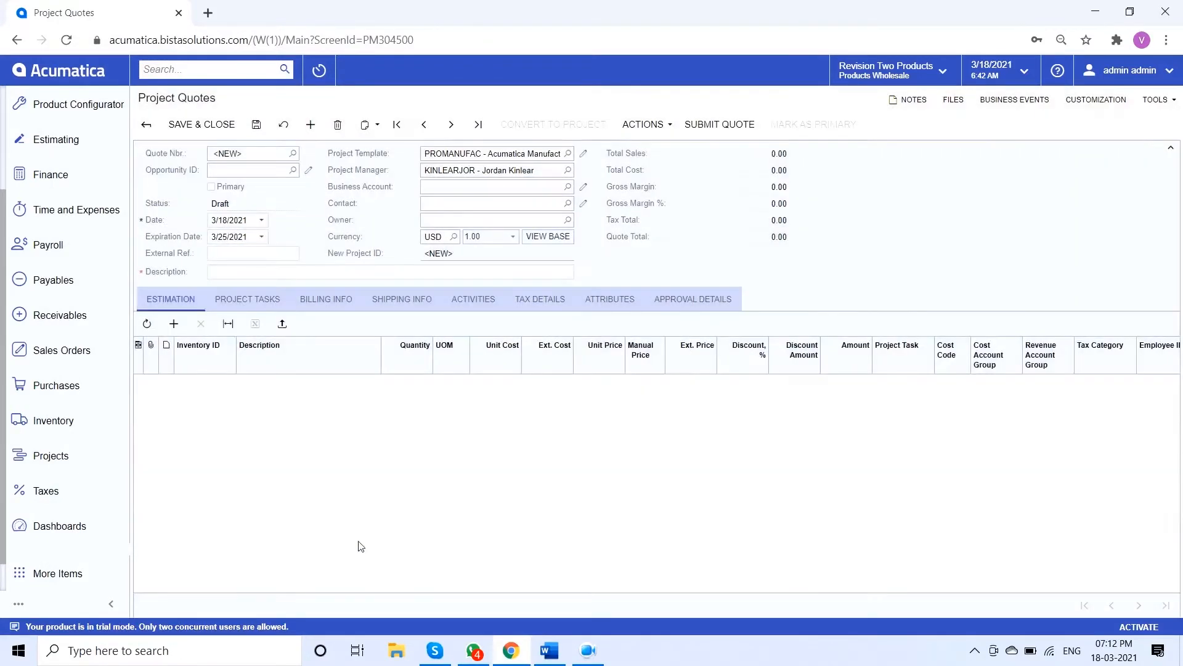
Enter MG0001 as the quote's external reference and Custom Design Production as its description
{"action": "left_click", "coordinate": [265, 258]}
{"action": "type", "text": "MG"}
{"action": "type", "text": ")"}
{"action": "type", "text": "0001"}
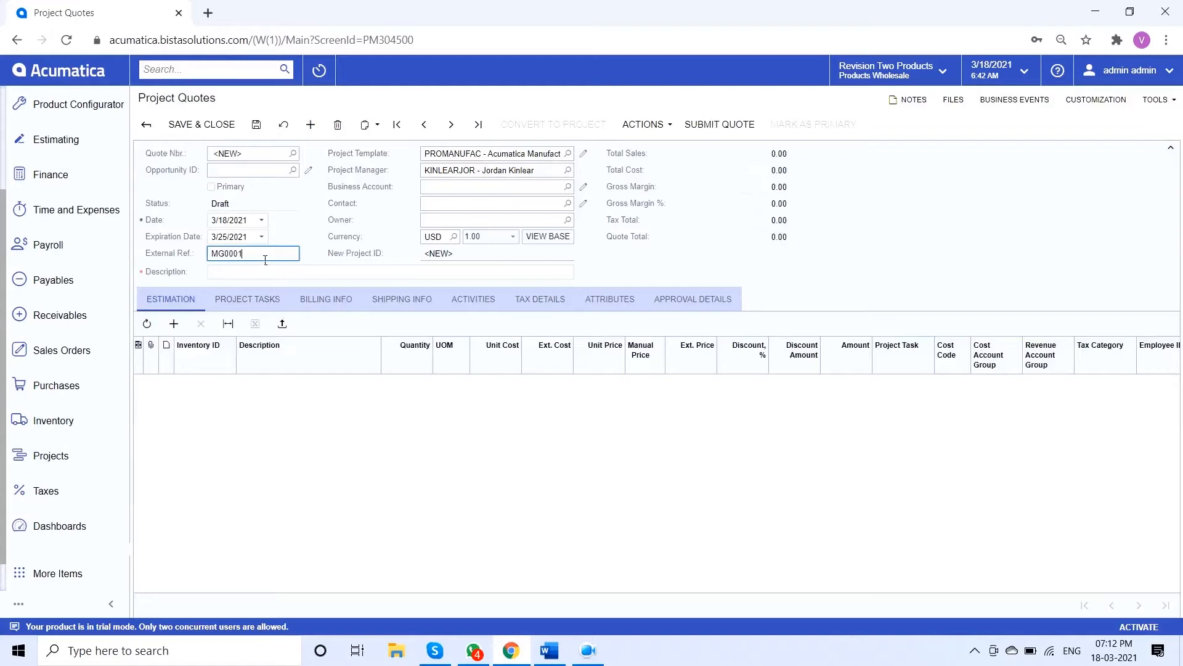
{"action": "key", "text": "Tab"}
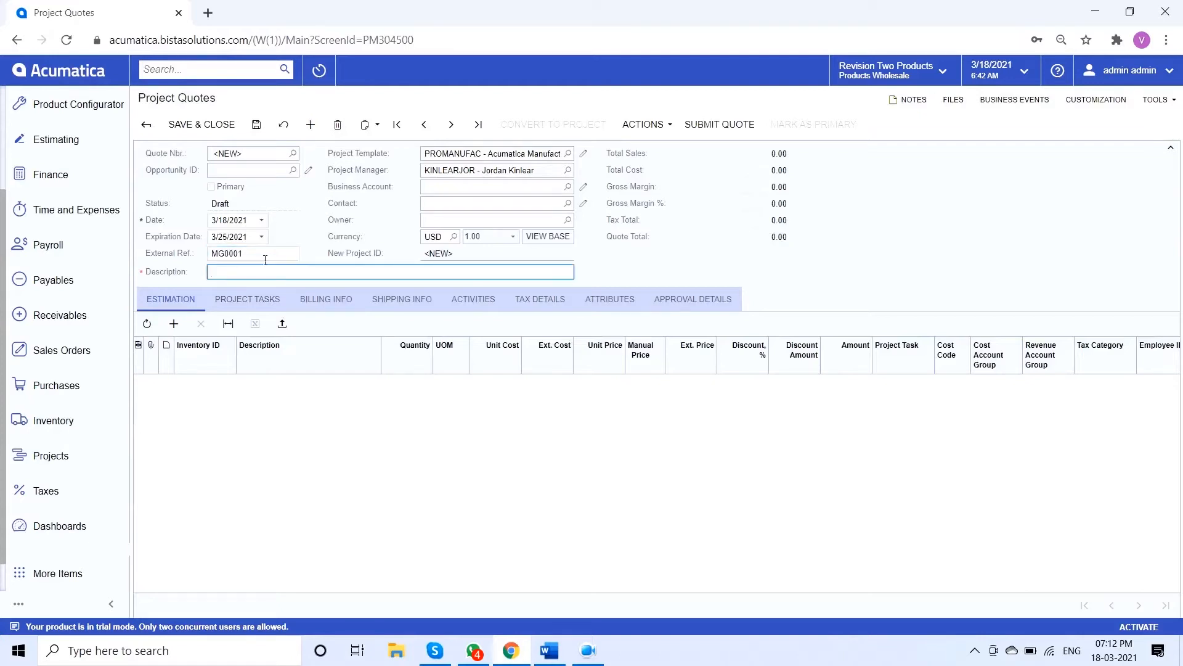
{"action": "type", "text": "Custom Design"}
{"action": "type", "text": "Production"}
Set the quote's business account to ABARTENDE and select its contact with the job title Bartender
{"action": "left_click", "coordinate": [569, 187]}
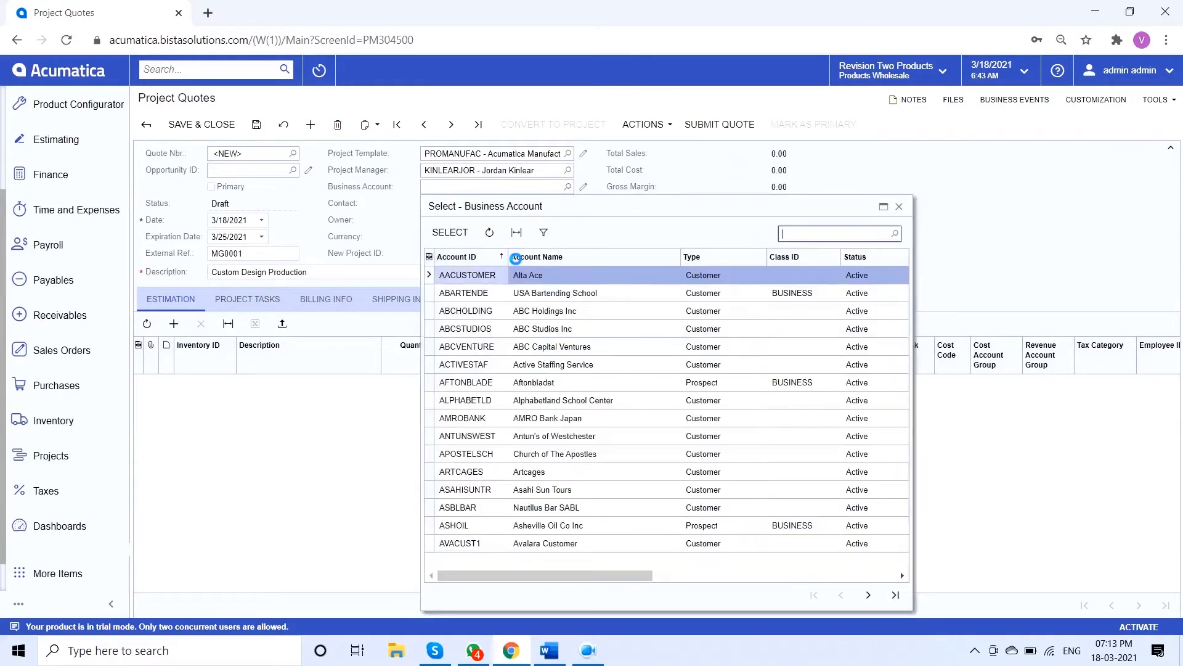
{"action": "double_click", "coordinate": [489, 299]}
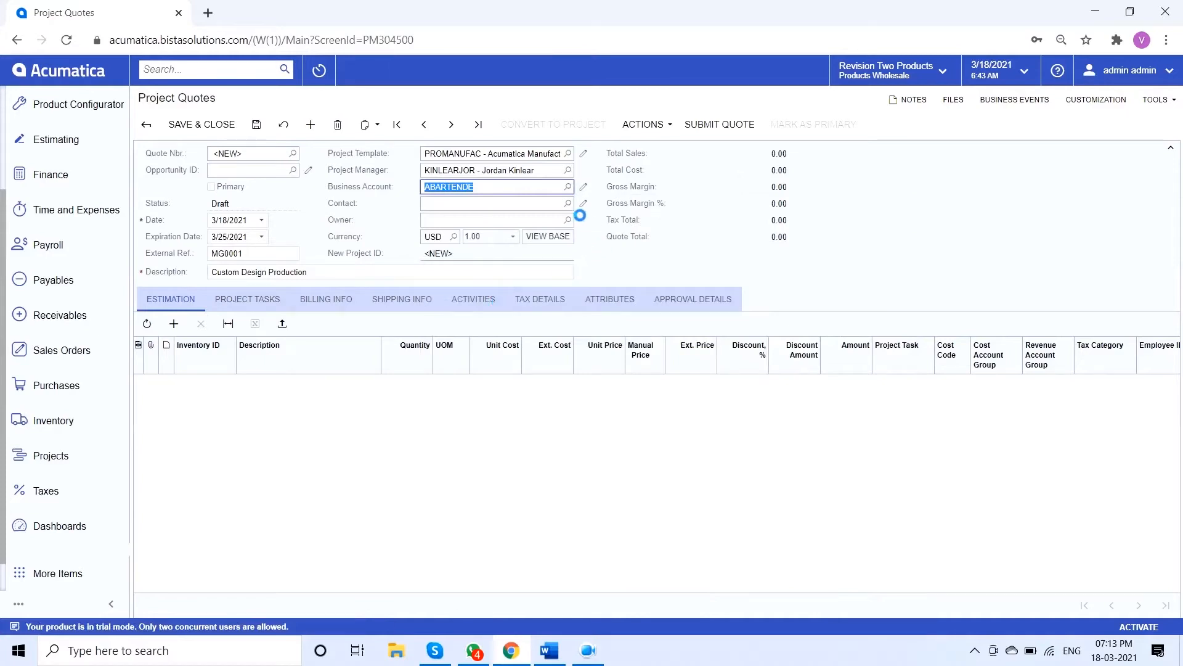
{"action": "left_click", "coordinate": [569, 241]}
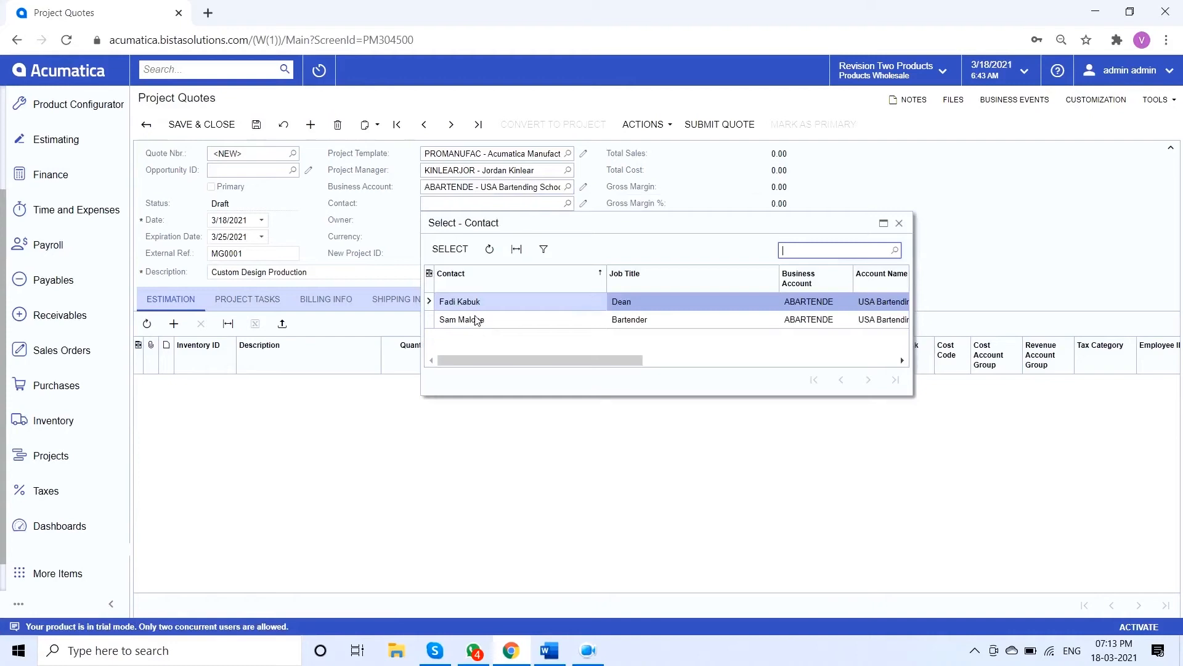
{"action": "left_click", "coordinate": [478, 320]}
{"action": "double_click", "coordinate": [478, 321]}
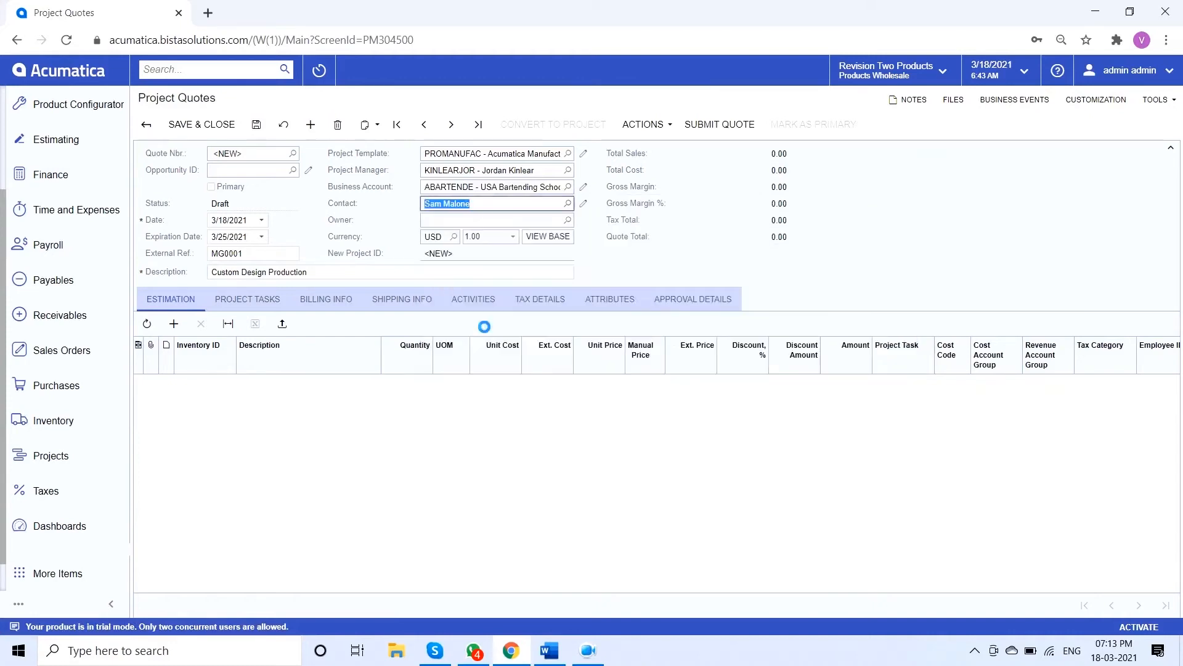
Search the owner list by first name and assign the matching employee as the quote's owner
{"action": "left_click", "coordinate": [568, 220]}
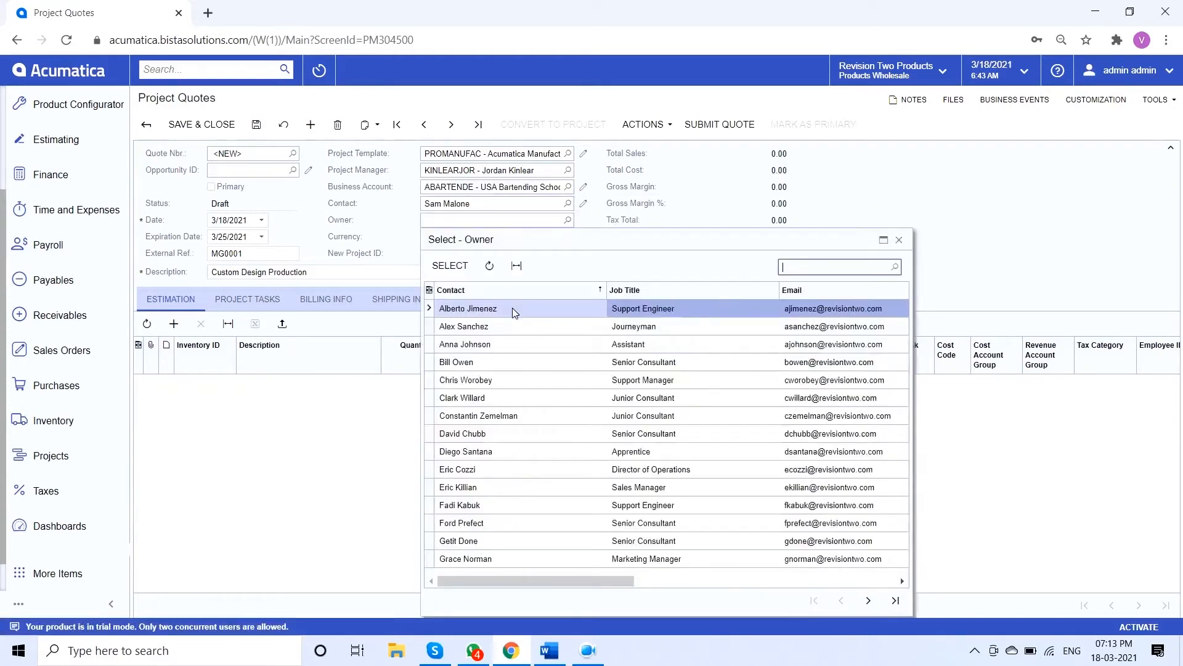
{"action": "type", "text": "max"}
{"action": "double_click", "coordinate": [467, 310]}
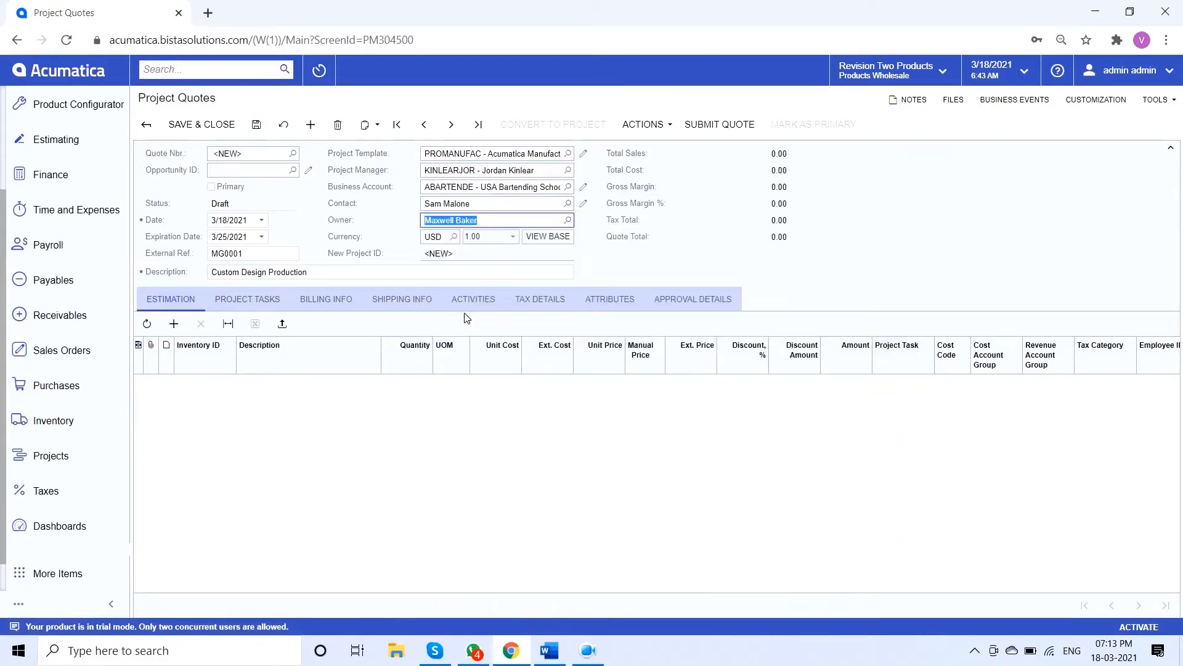
Add an estimation line with the description Custom Design and no inventory ID
{"action": "left_click", "coordinate": [184, 322]}
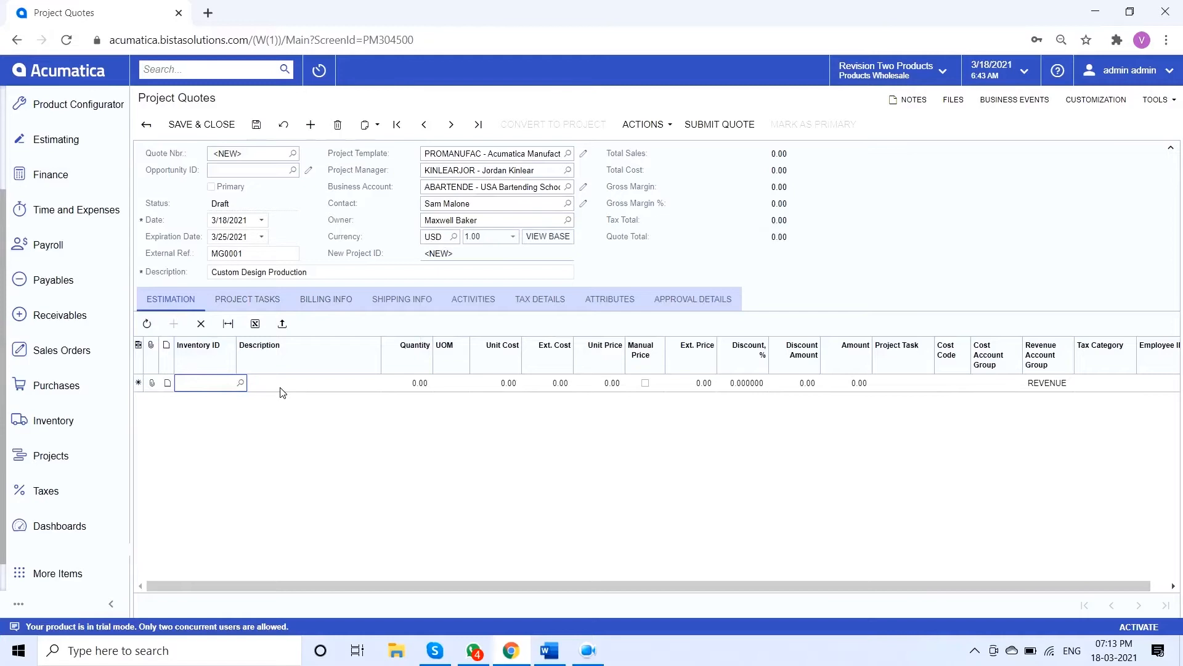
{"action": "left_click", "coordinate": [285, 387]}
{"action": "type", "text": "Custom Design"}
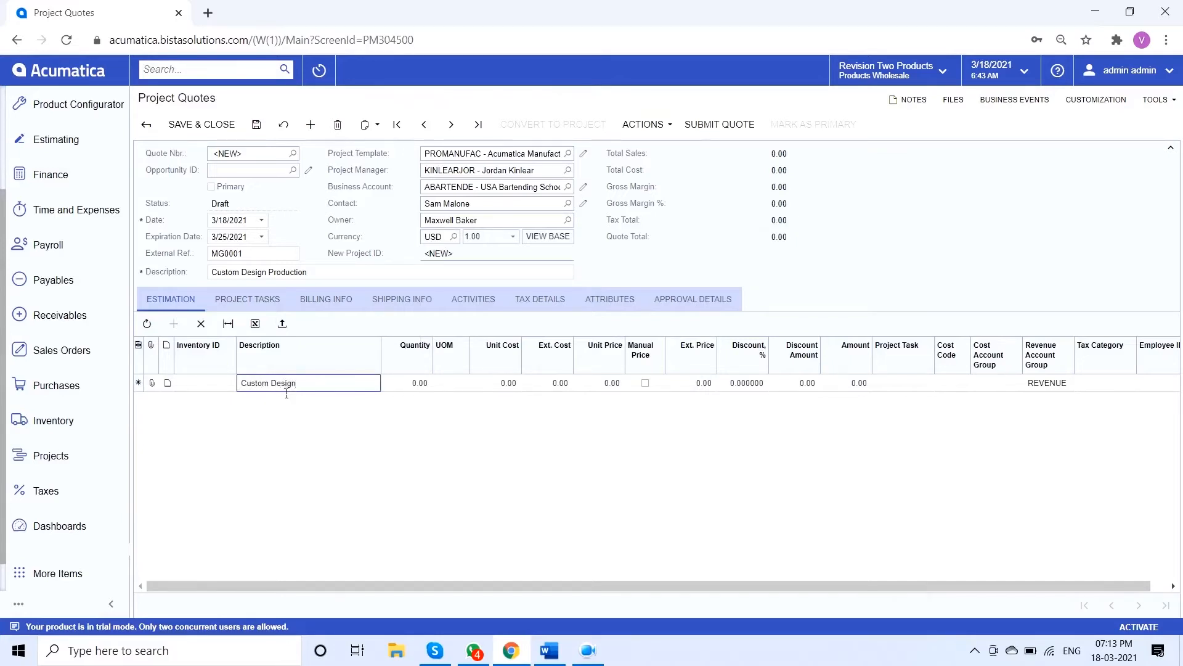
{"action": "key", "text": "Tab"}
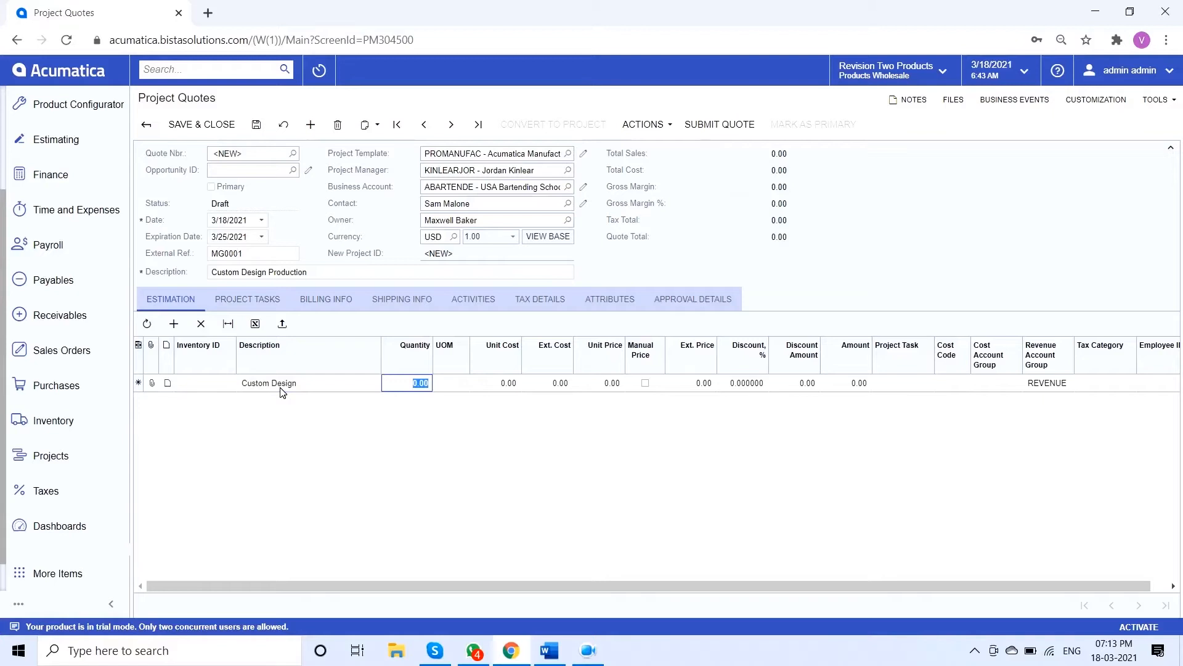
Set the Custom Design line's quantity to 100 and its unit of measure to UNIT
{"action": "type", "text": "100"}
{"action": "key", "text": "Tab"}
{"action": "type", "text": "UNIT"}
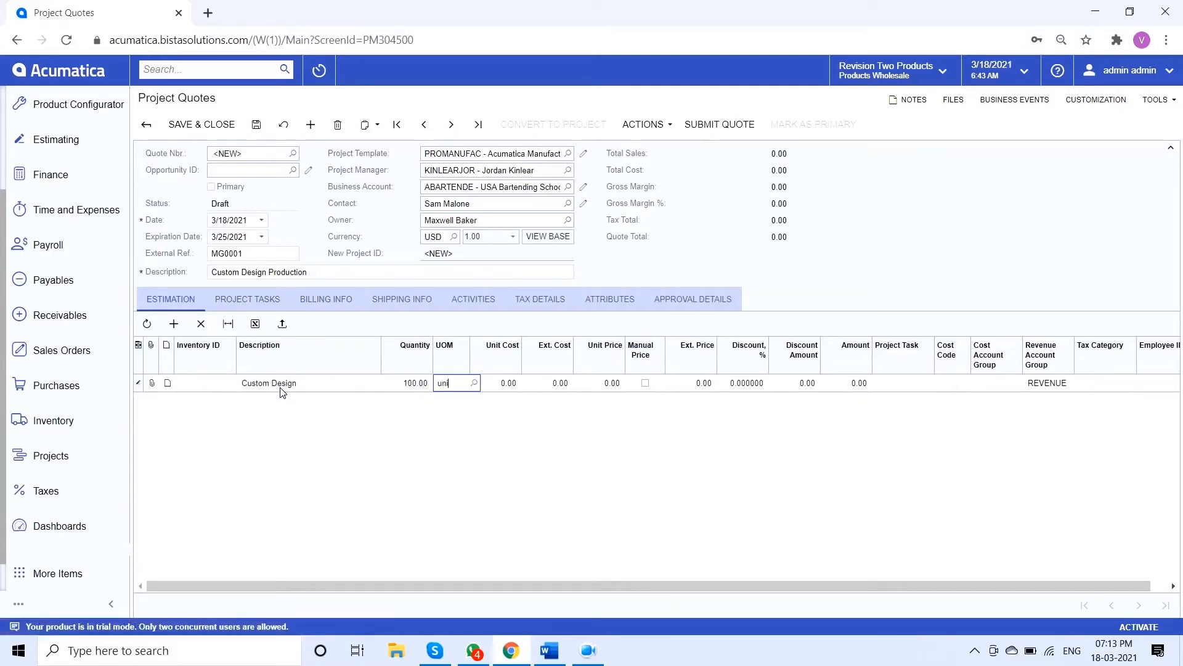
{"action": "key", "text": "Tab"}
Set the Custom Design line's unit cost to 300 and unit price to 3,500, and save the quote
{"action": "type", "text": "300"}
{"action": "key", "text": "Tab"}
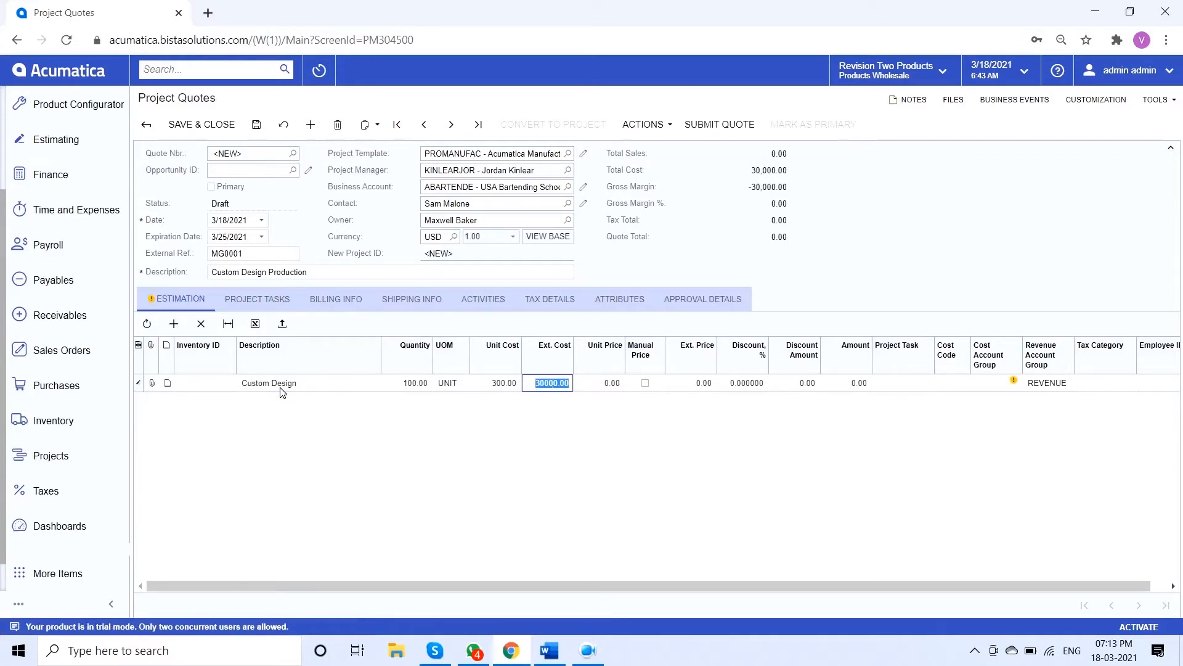
{"action": "key", "text": "Tab"}
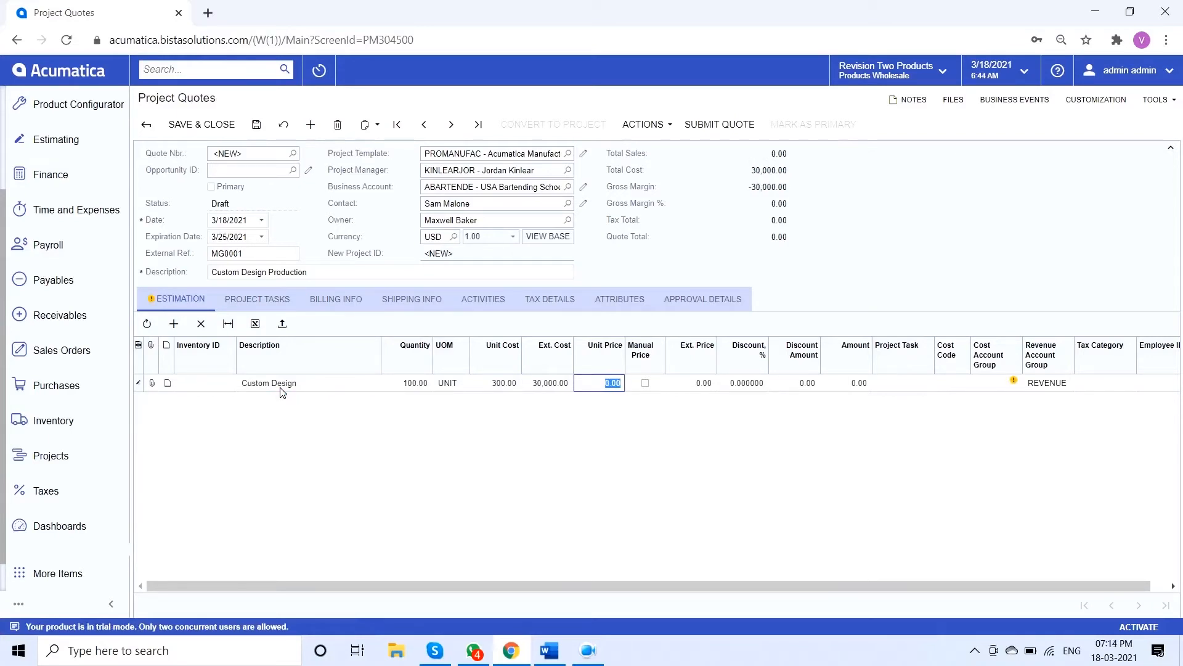
{"action": "type", "text": "3500"}
{"action": "key", "text": "Tab"}
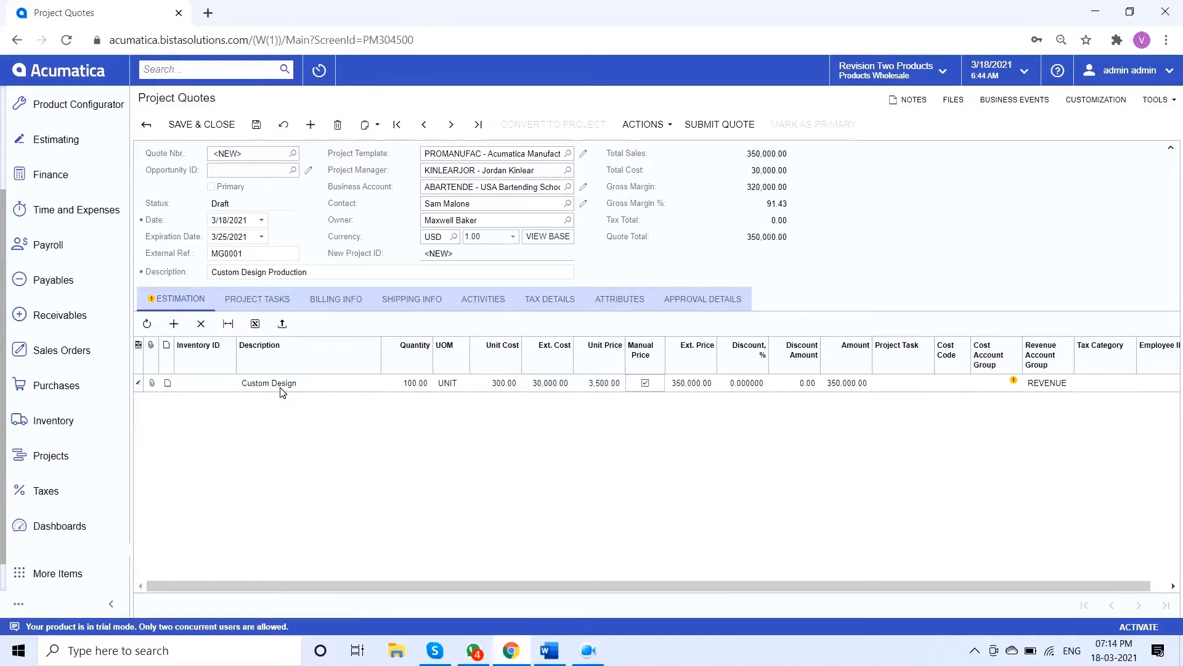
{"action": "left_click", "coordinate": [258, 125]}
Set the Custom Design line's unit cost to 3,000 and save the quote
{"action": "double_click", "coordinate": [782, 159]}
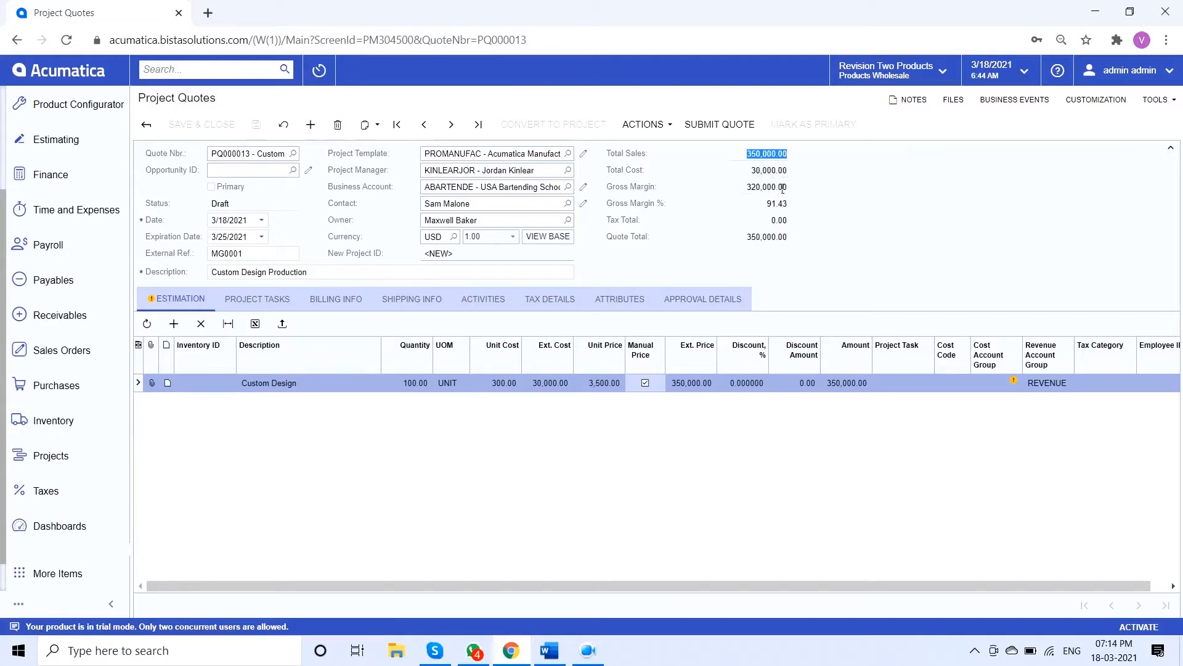
{"action": "left_click", "coordinate": [509, 387]}
{"action": "type", "text": "3000"}
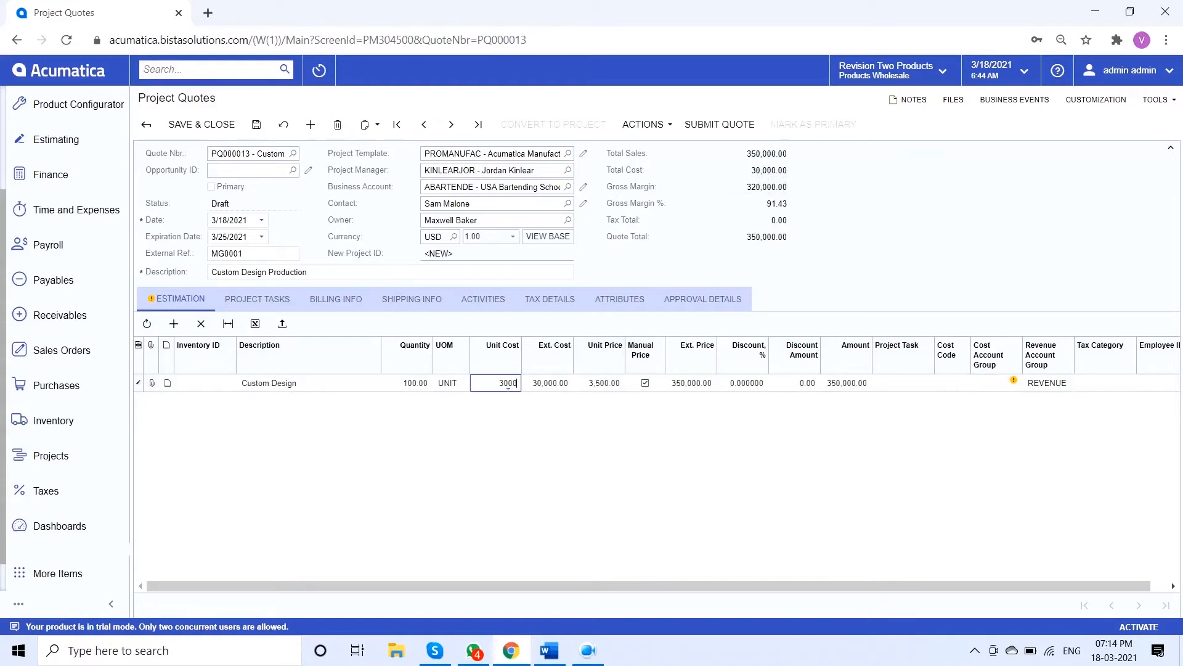
{"action": "type", "text": ".00"}
{"action": "key", "text": "ctrl+s"}
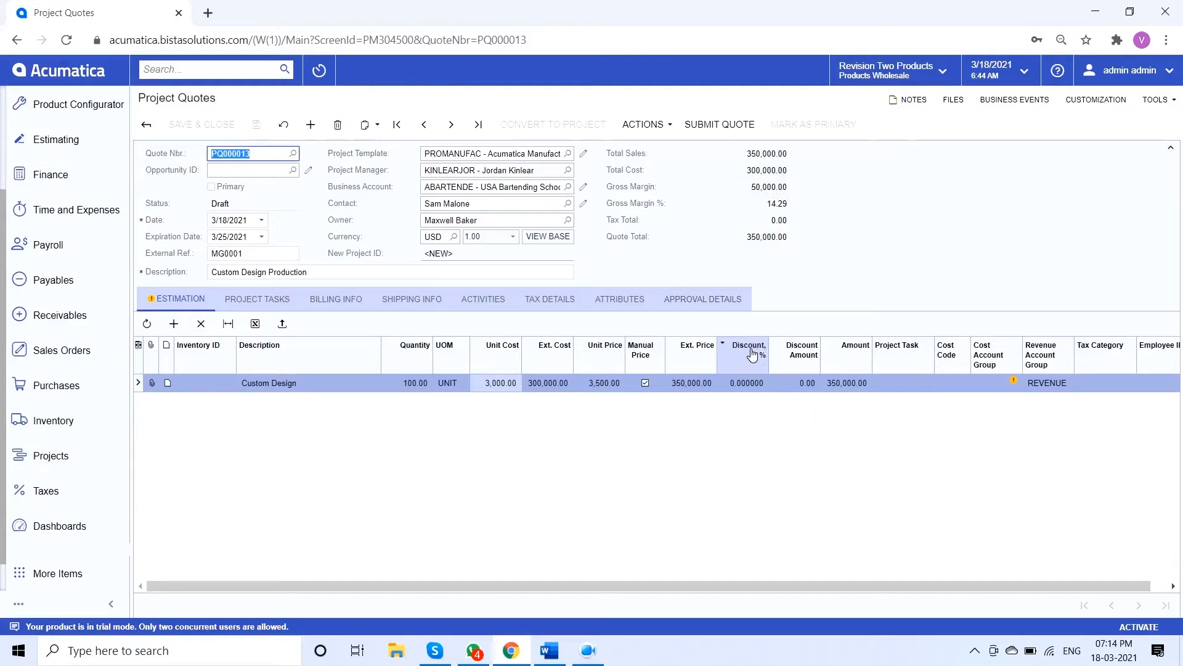
Assign project task 10005, Production Process, to the Custom Design estimation line
{"action": "left_click", "coordinate": [916, 386]}
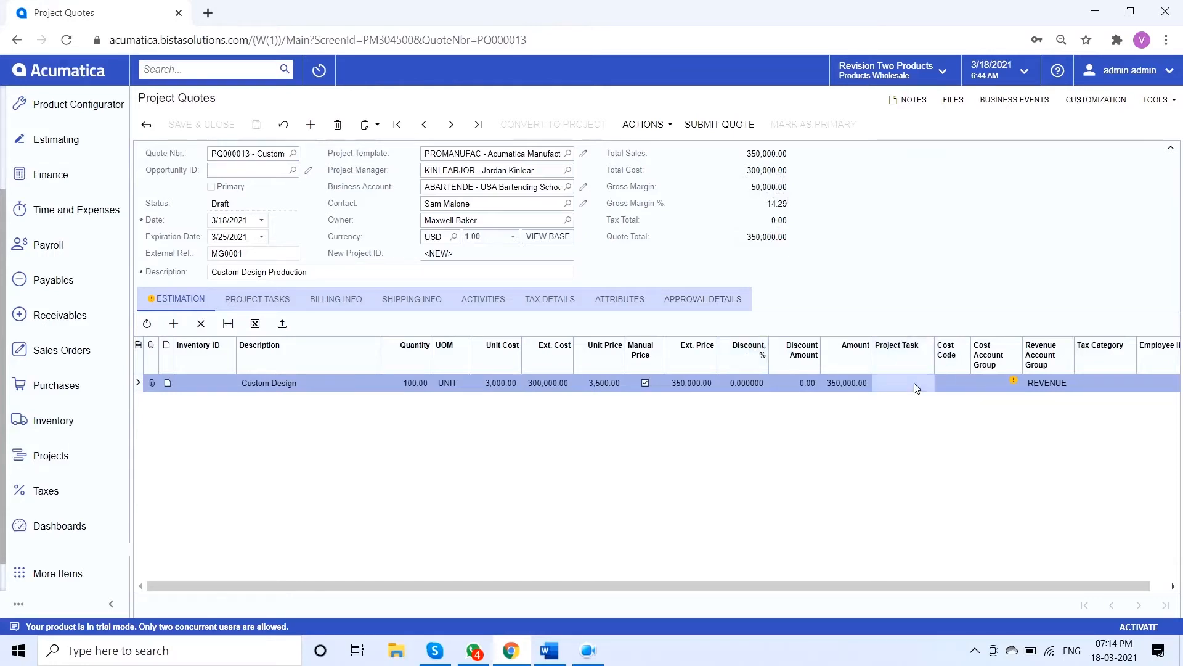
{"action": "left_click", "coordinate": [917, 387]}
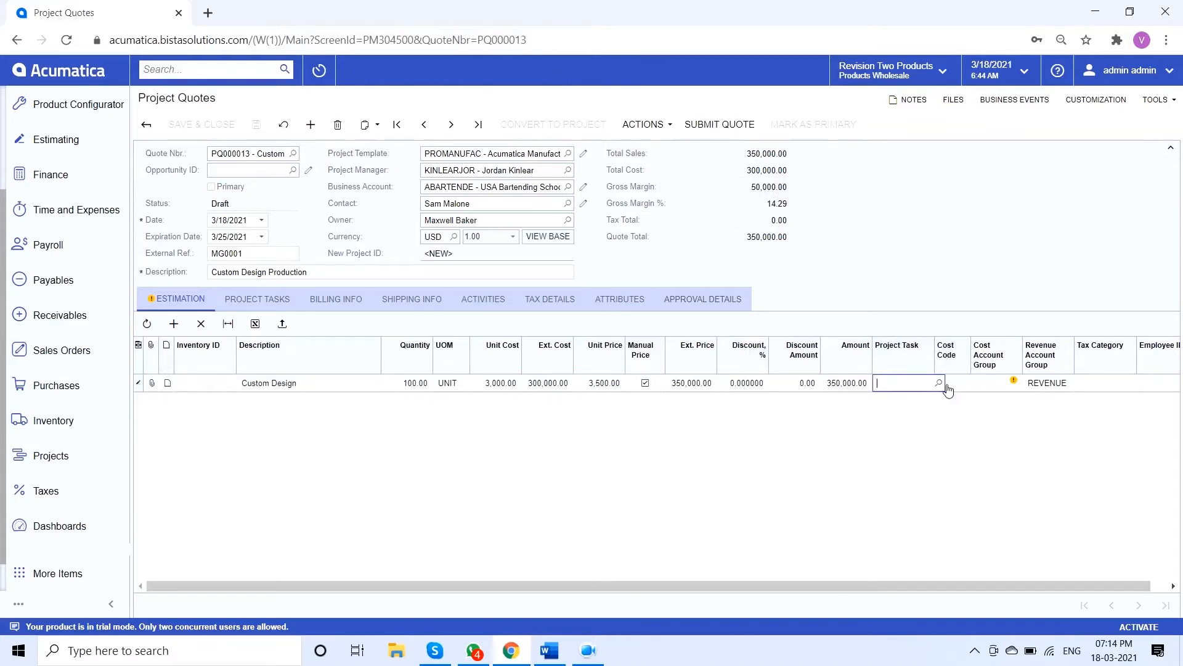
{"action": "left_click", "coordinate": [940, 383]}
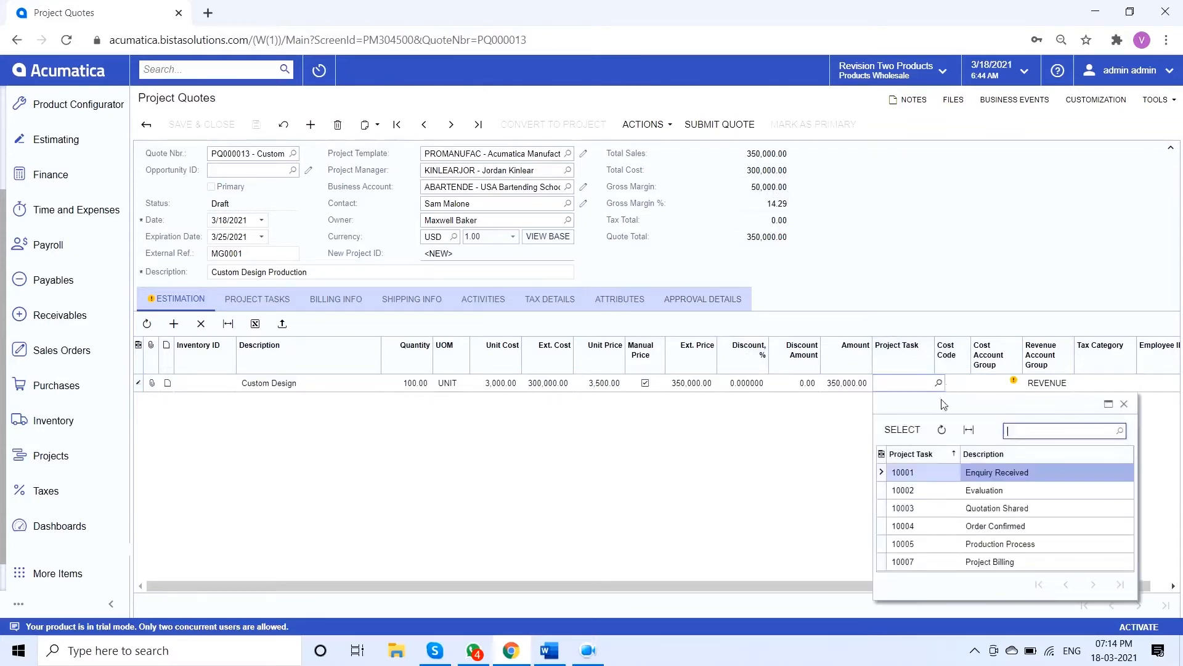
{"action": "left_click", "coordinate": [948, 549]}
{"action": "double_click", "coordinate": [949, 551]}
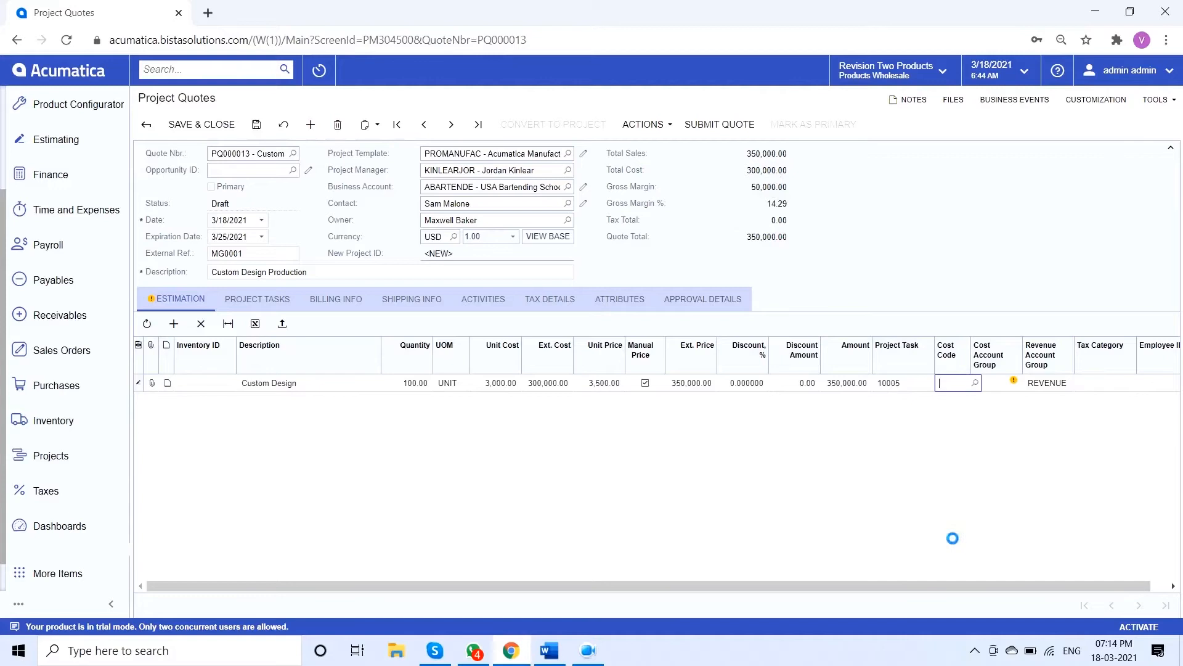
Give the Custom Design line cost code 00-000 and cost account group PRODUCTION, and save the quote
{"action": "left_click", "coordinate": [977, 384]}
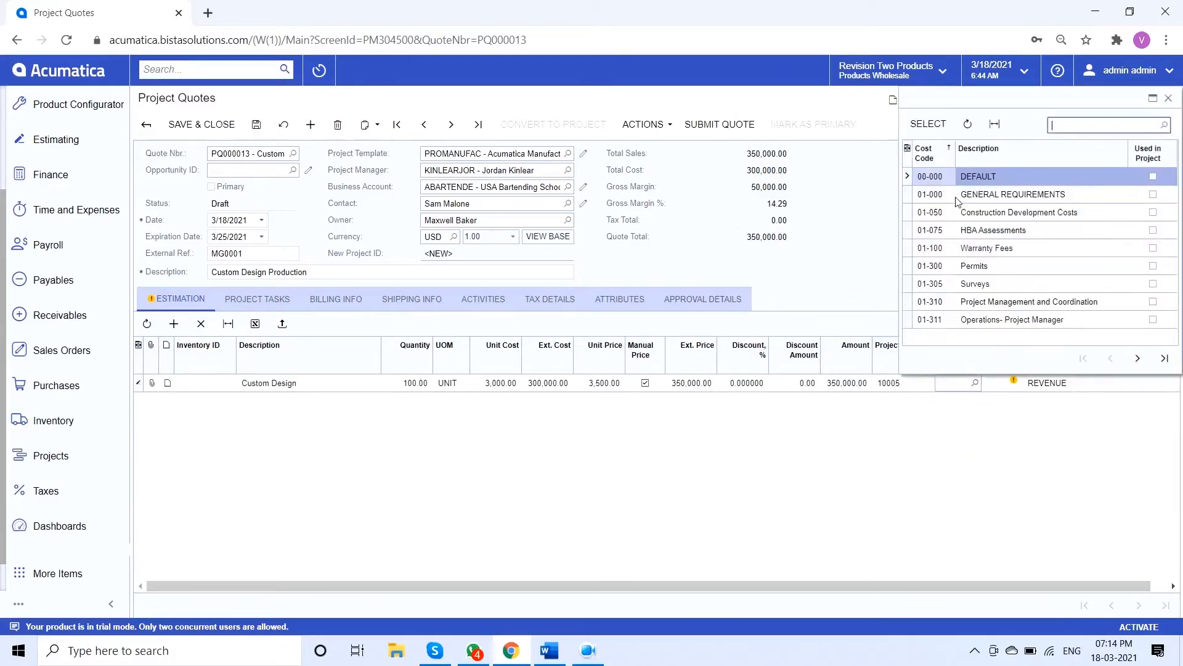
{"action": "double_click", "coordinate": [941, 178]}
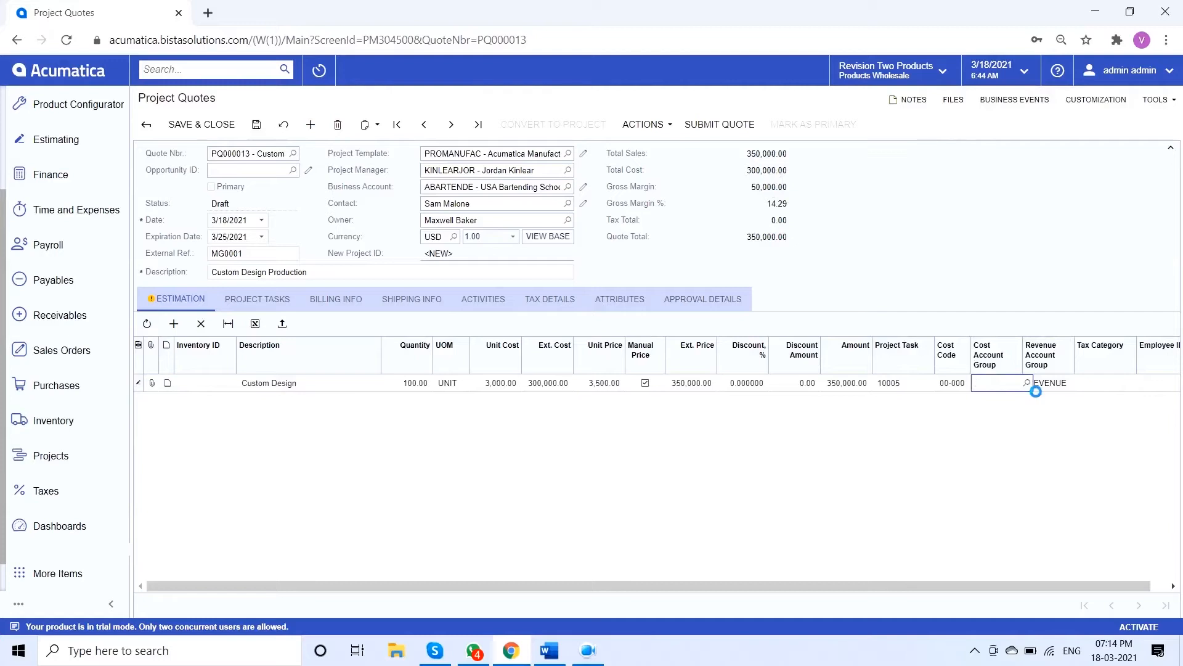
{"action": "left_click", "coordinate": [1034, 389]}
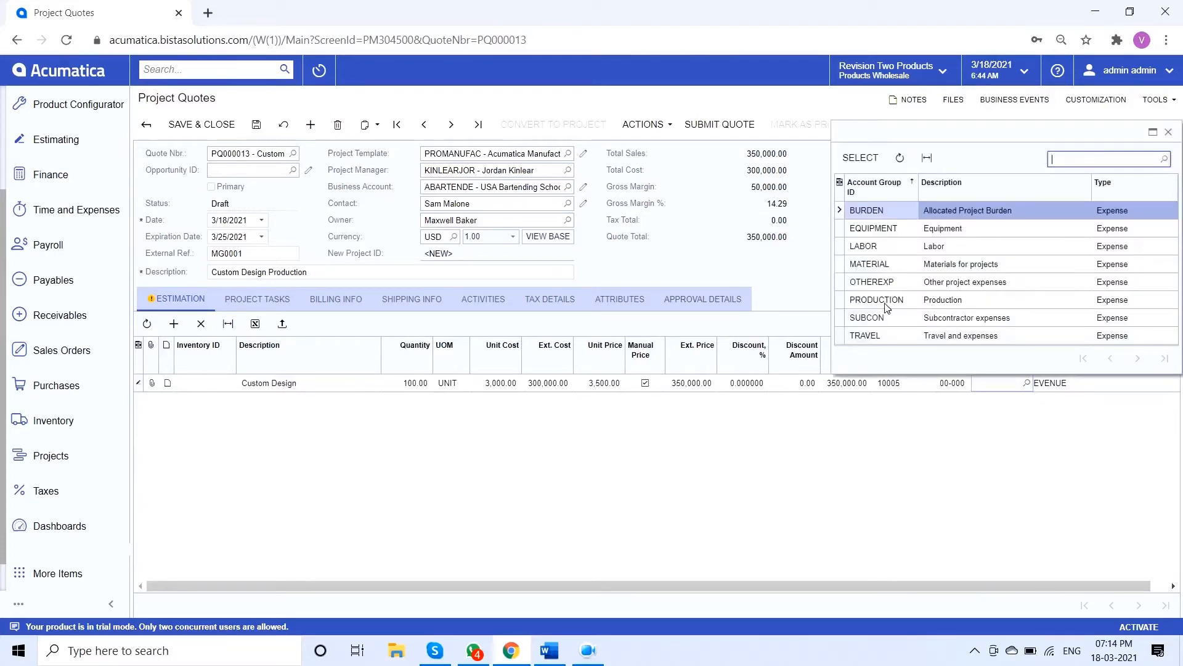
{"action": "double_click", "coordinate": [876, 300]}
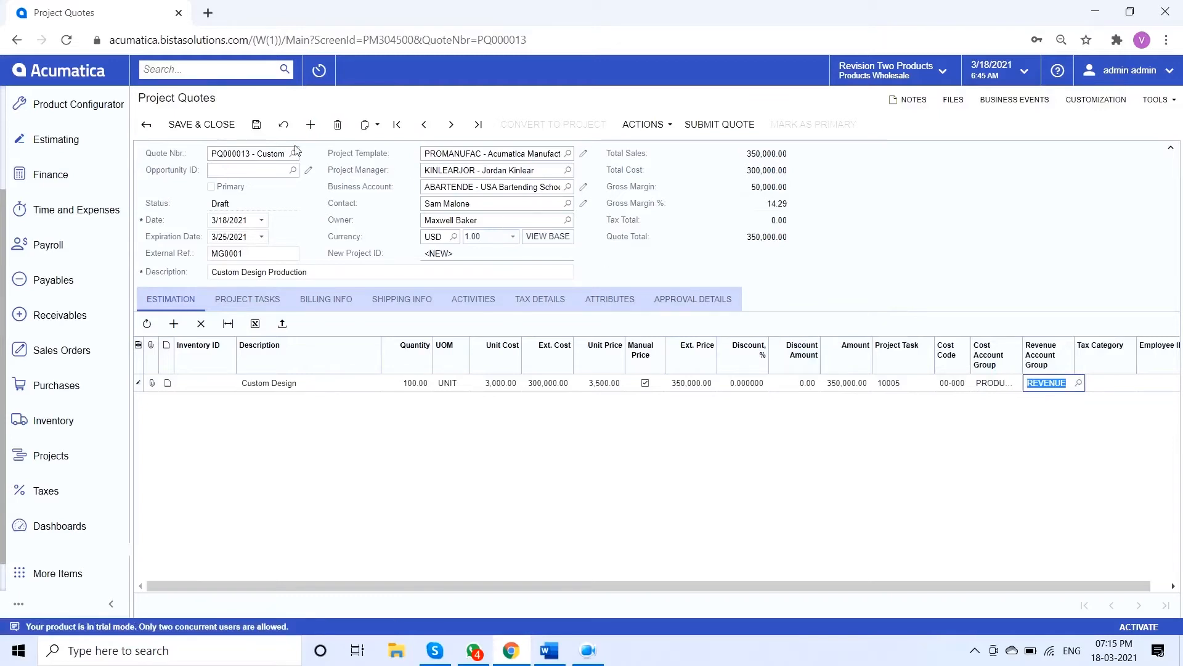
{"action": "left_click", "coordinate": [257, 124]}
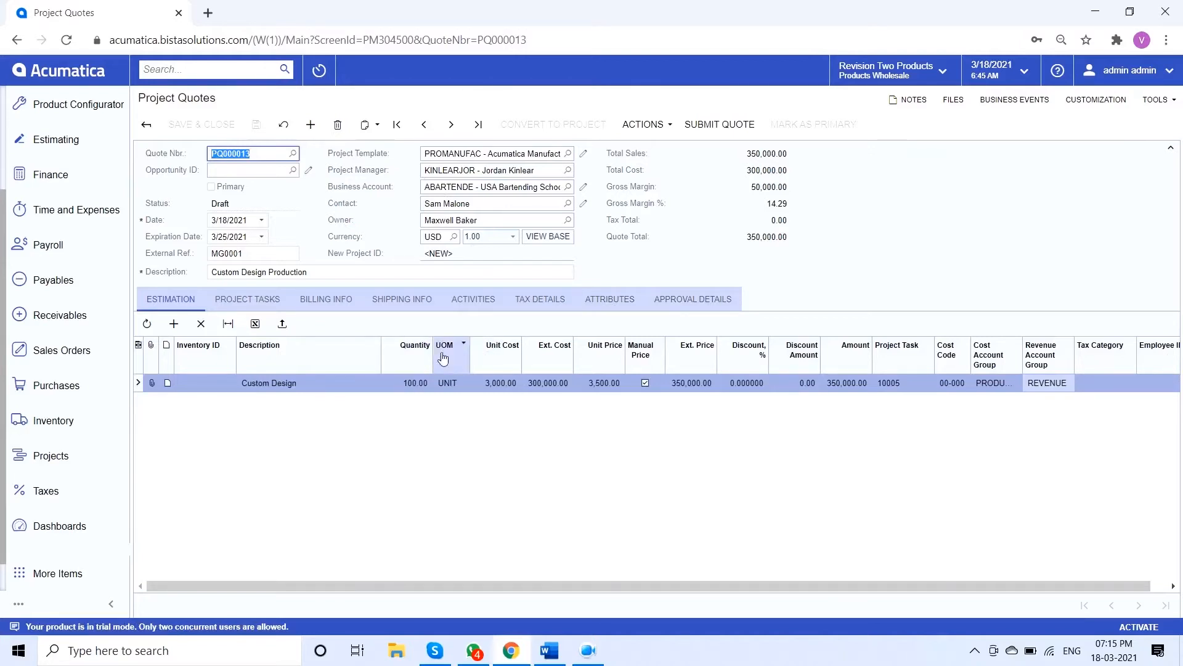
Review the quote's project tasks and the activity types that can be added to it
{"action": "left_click", "coordinate": [240, 302]}
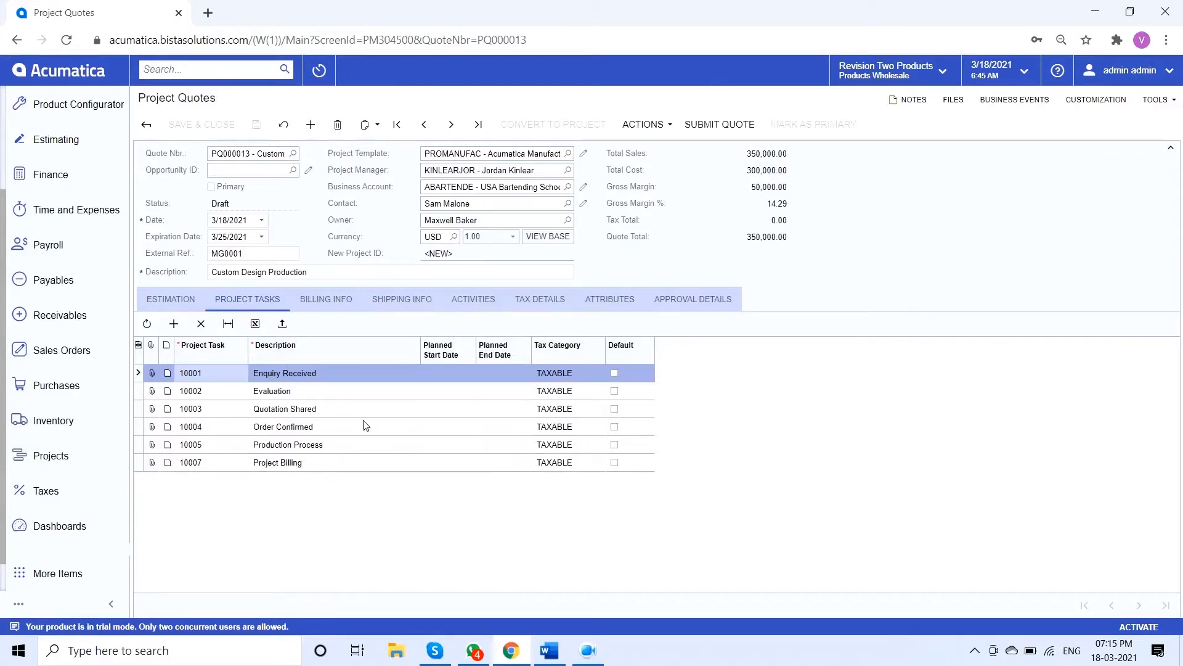
{"action": "left_click", "coordinate": [486, 303]}
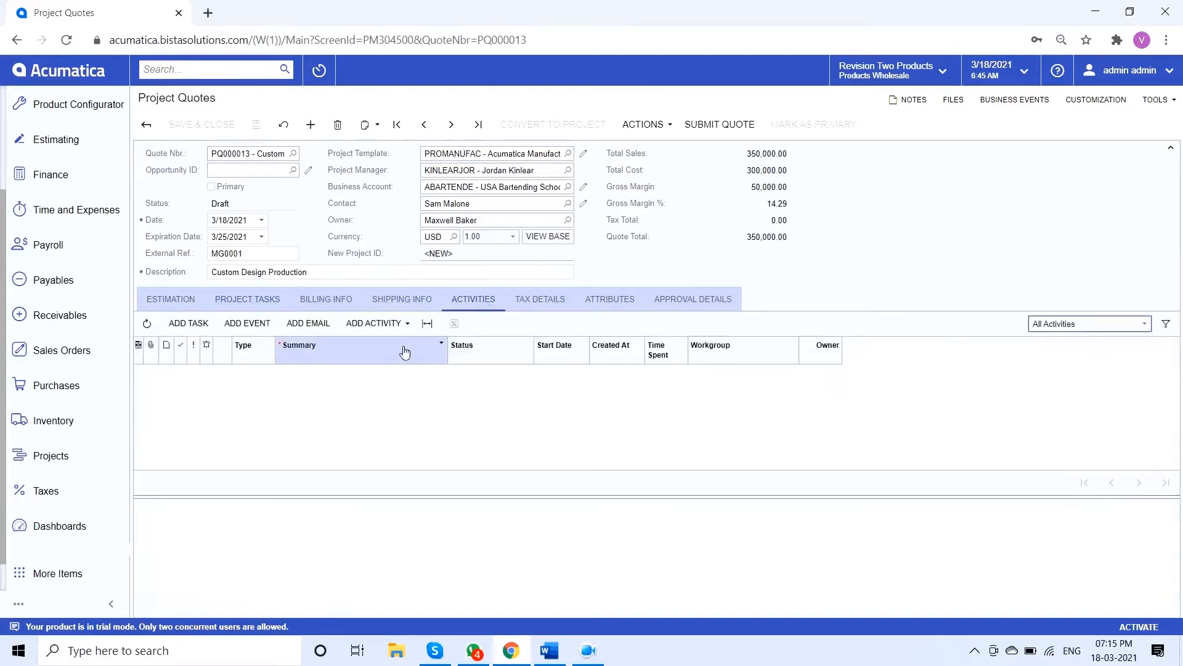
{"action": "left_click", "coordinate": [376, 322]}
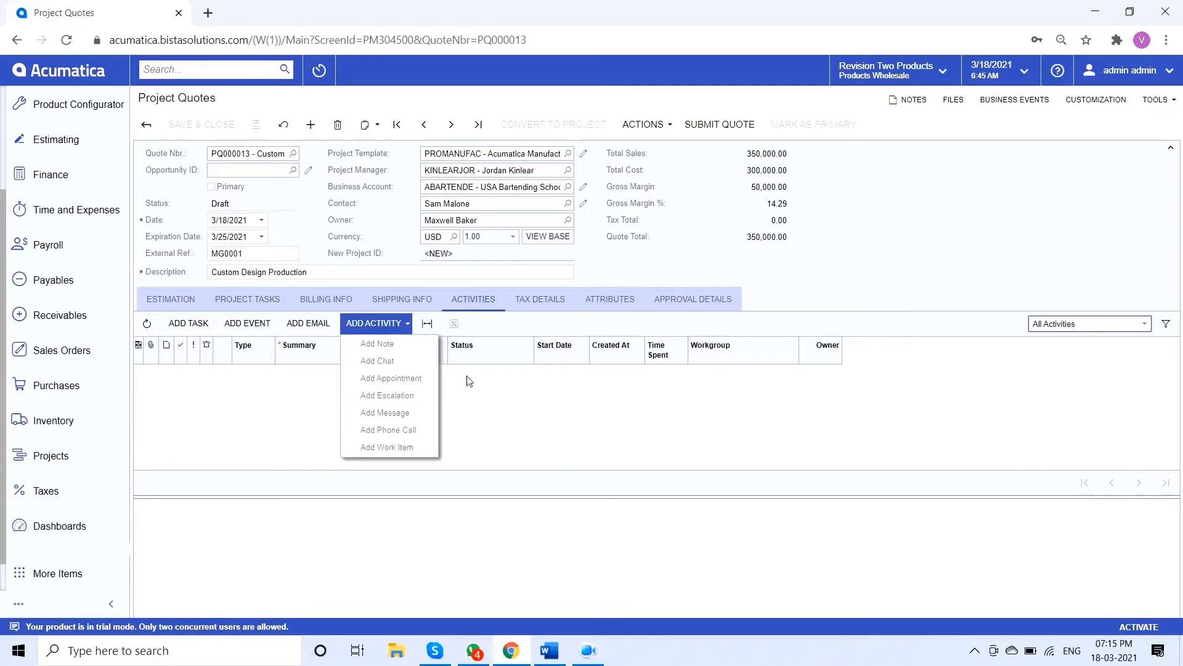
{"action": "left_click", "coordinate": [271, 445]}
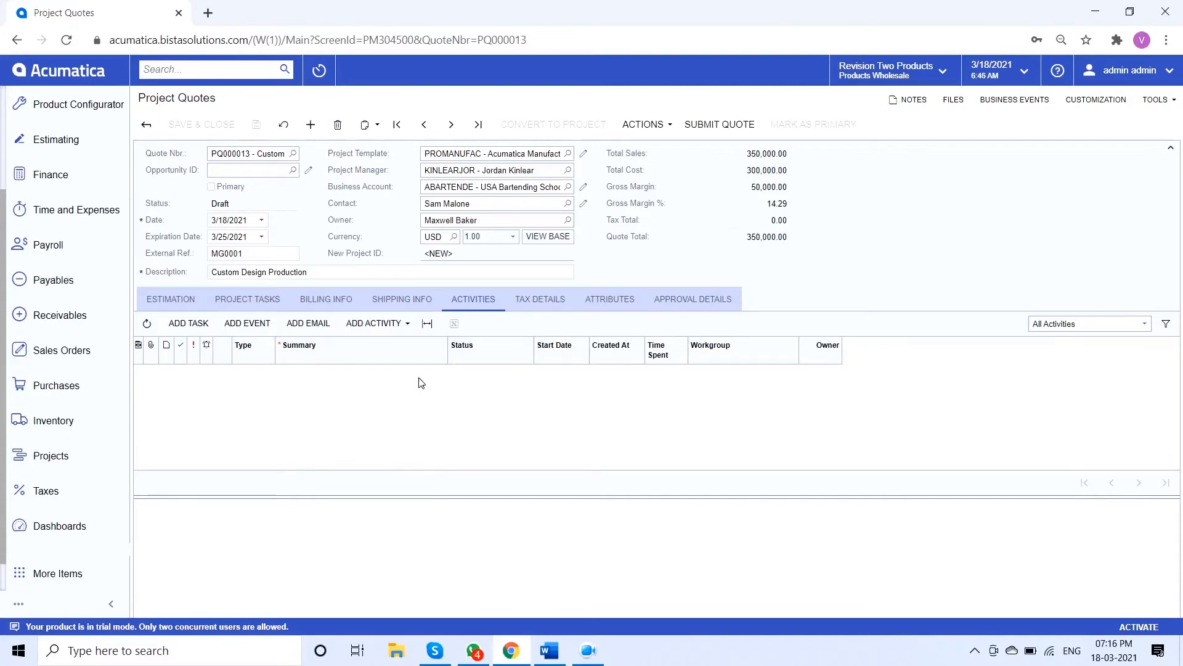
{"action": "left_click", "coordinate": [267, 299]}
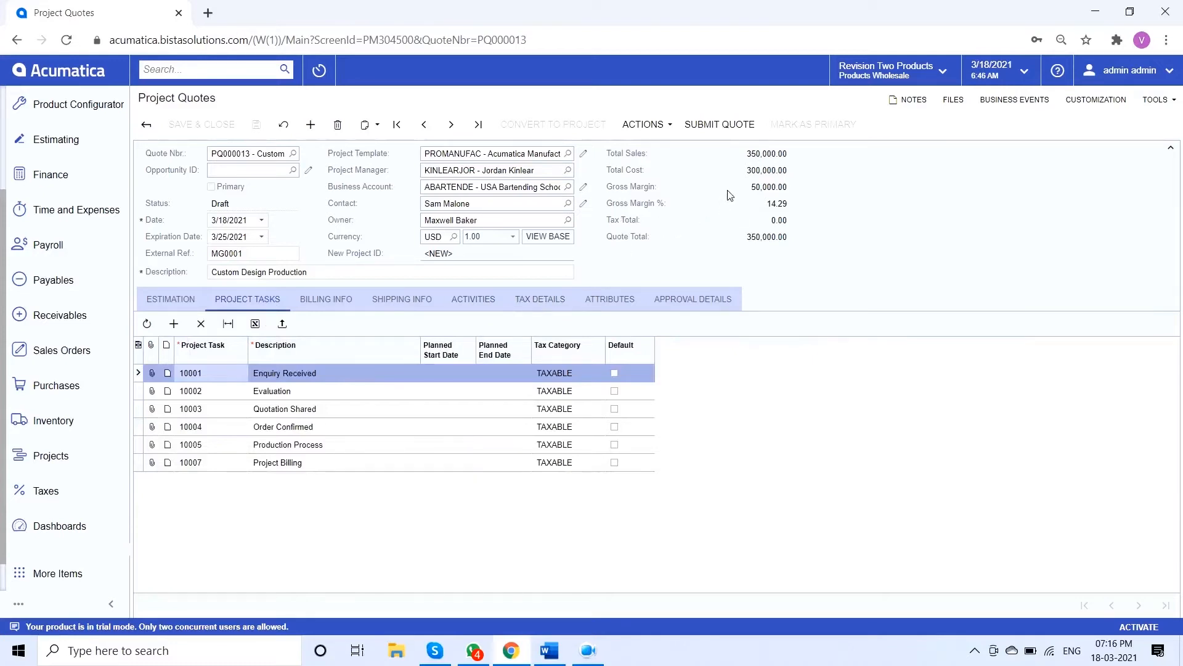
Submit the quote, check its approval details, and approve it
{"action": "left_click", "coordinate": [733, 126]}
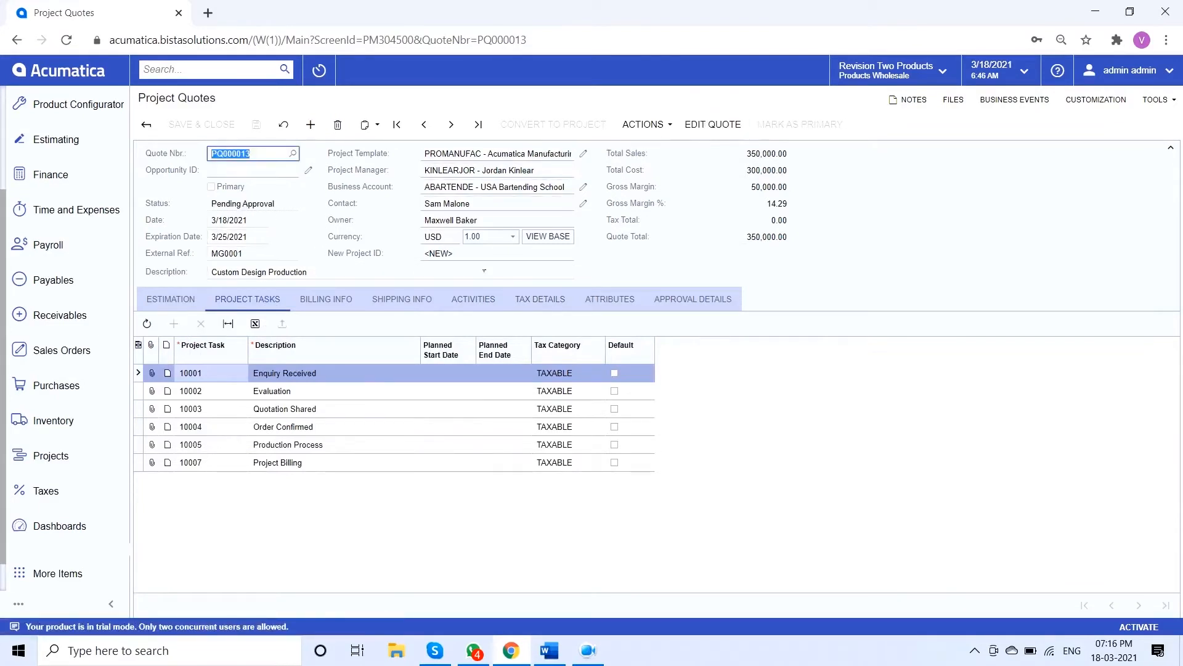
{"action": "left_click", "coordinate": [684, 300]}
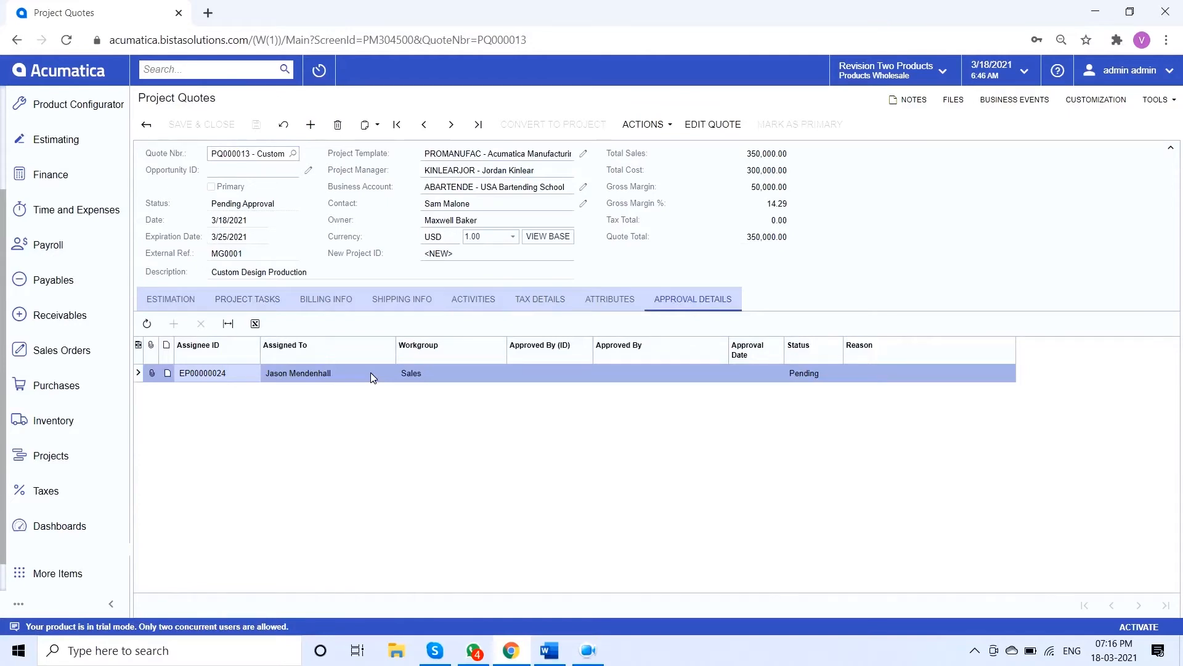
{"action": "left_click", "coordinate": [669, 126]}
{"action": "left_click", "coordinate": [665, 232]}
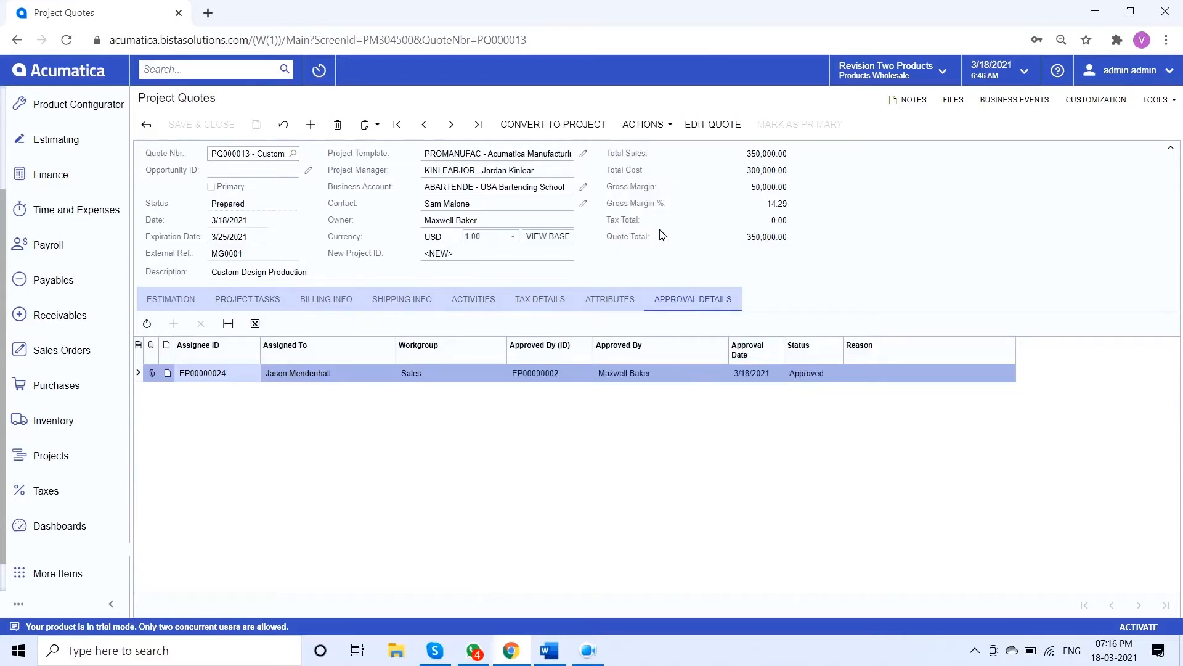
Convert the approved quote to a project with the Activate Project option enabled
{"action": "left_click", "coordinate": [663, 135]}
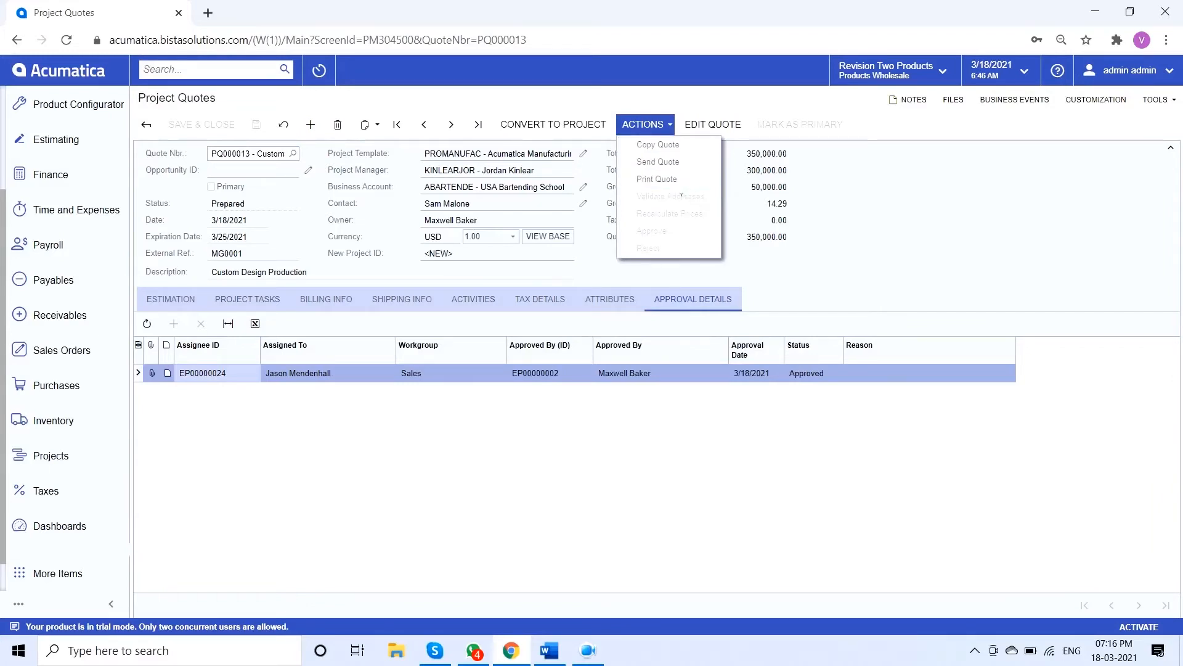
{"action": "left_click", "coordinate": [603, 224]}
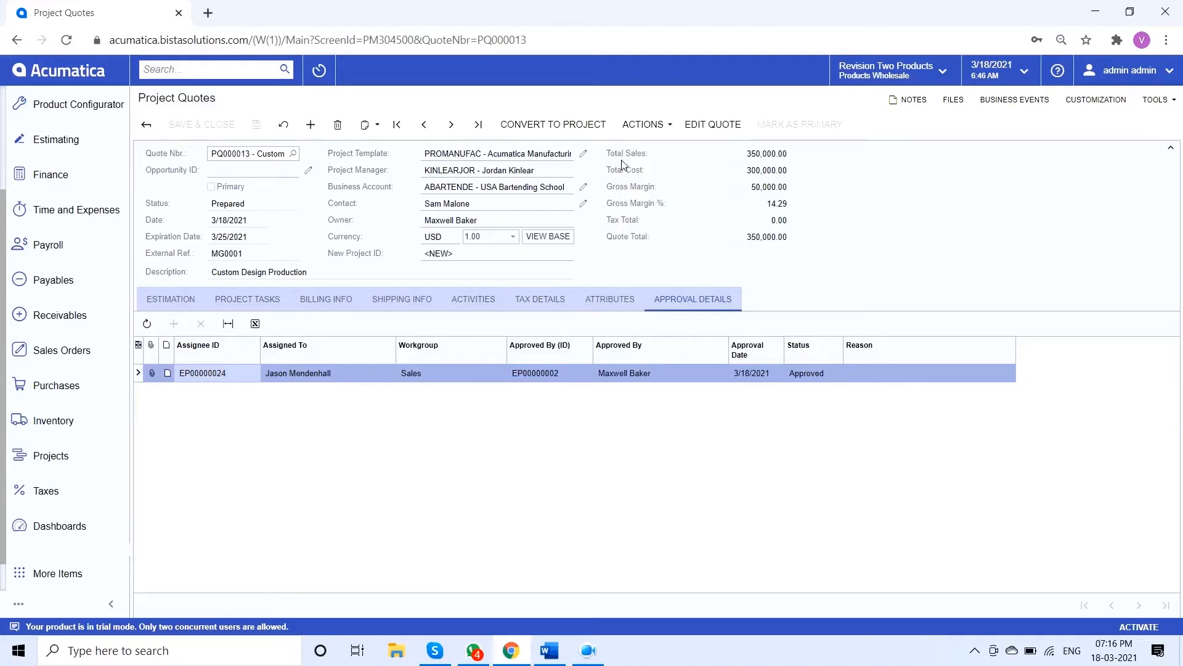
{"action": "left_click", "coordinate": [561, 128]}
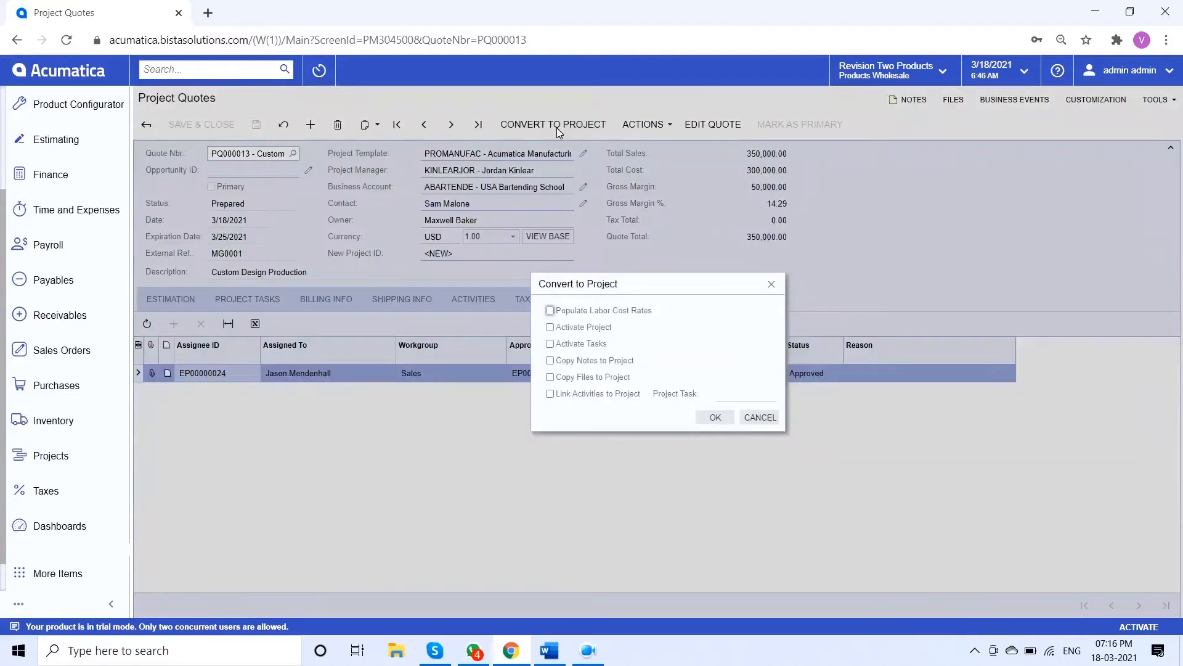
{"action": "left_click", "coordinate": [580, 329]}
{"action": "left_click", "coordinate": [717, 418]}
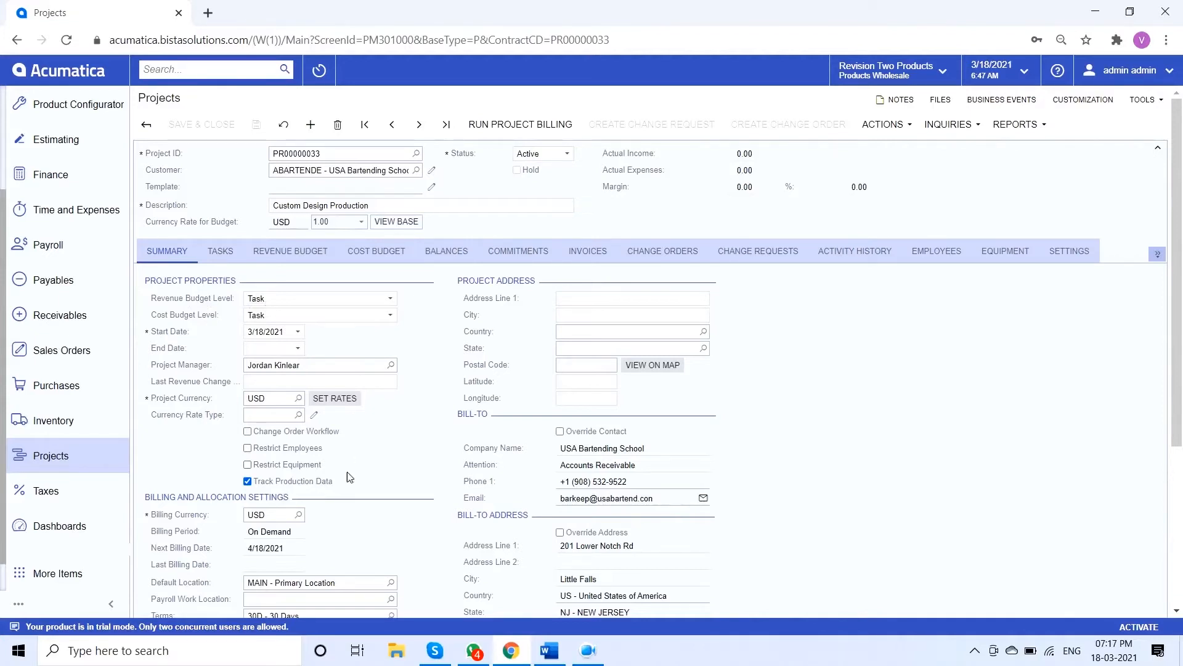
Review the new project's tasks, revenue budget and cost budget
{"action": "left_click", "coordinate": [224, 255]}
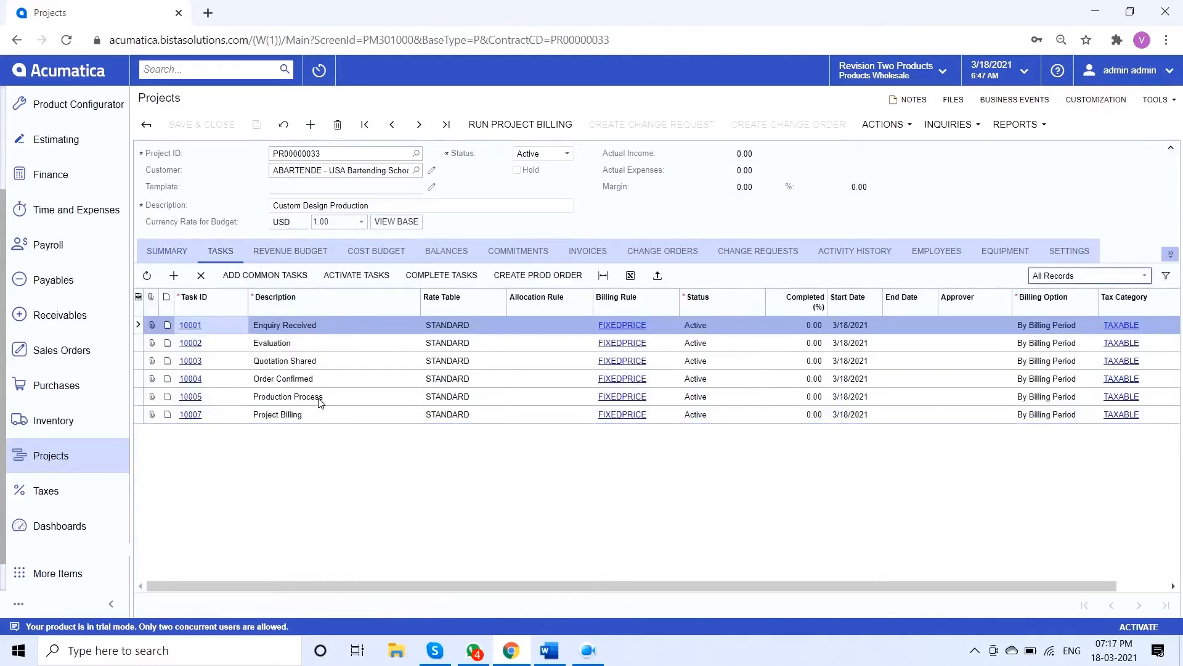
{"action": "left_click", "coordinate": [309, 250]}
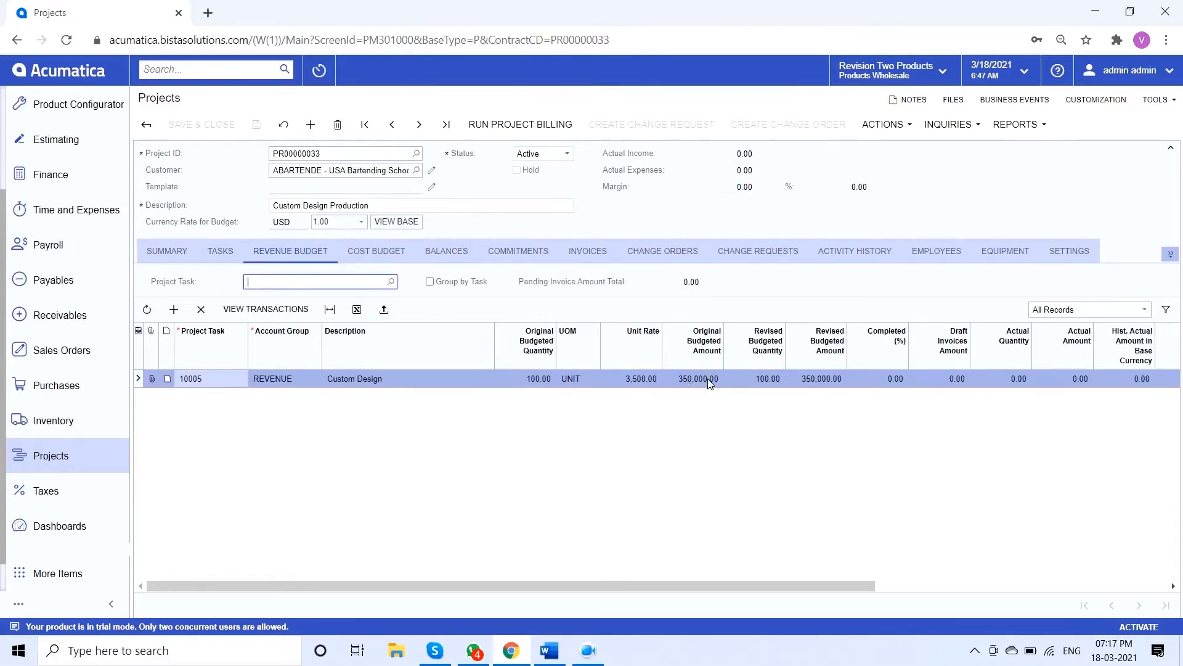
{"action": "left_click", "coordinate": [394, 257]}
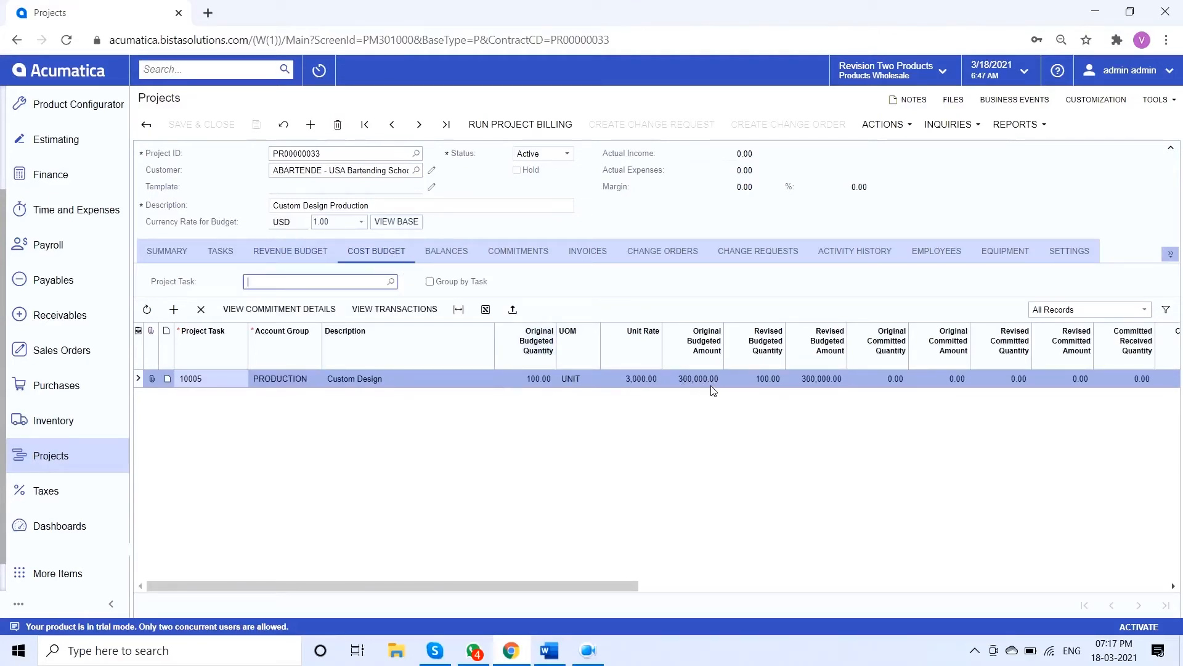
Enable Auto Complete (%) on the Custom Design line of the project's cost budget
{"action": "scroll", "coordinate": [744, 406], "scroll_direction": "right", "scroll_amount": 10}
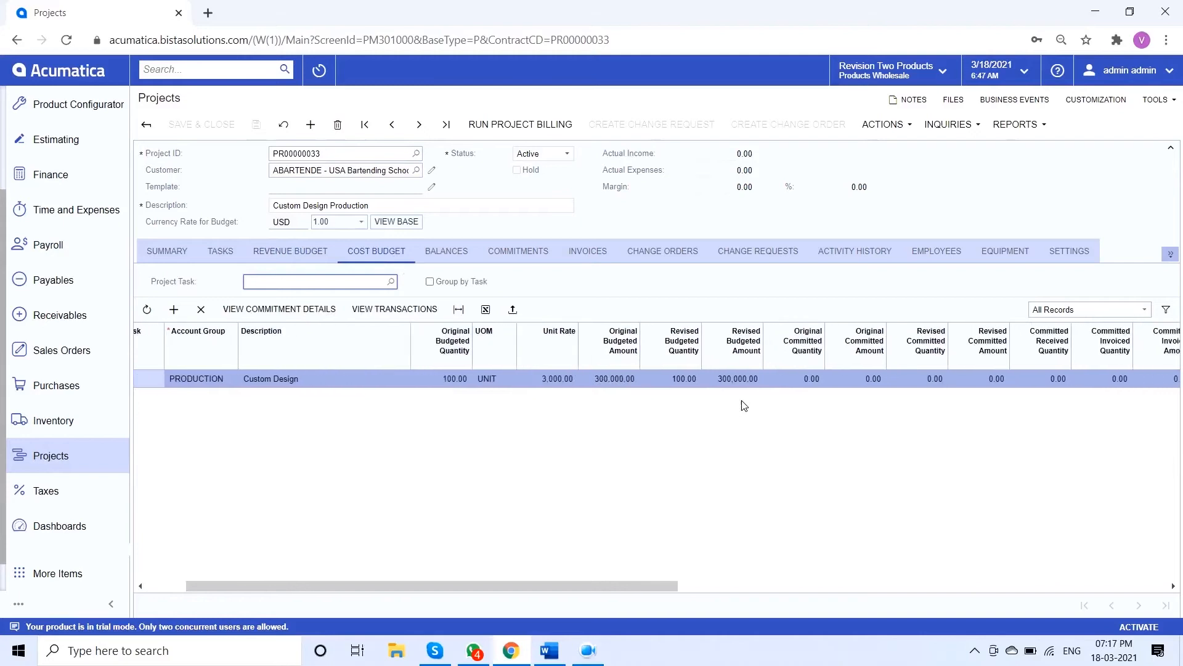
{"action": "scroll", "coordinate": [745, 406], "scroll_direction": "right", "scroll_amount": 8}
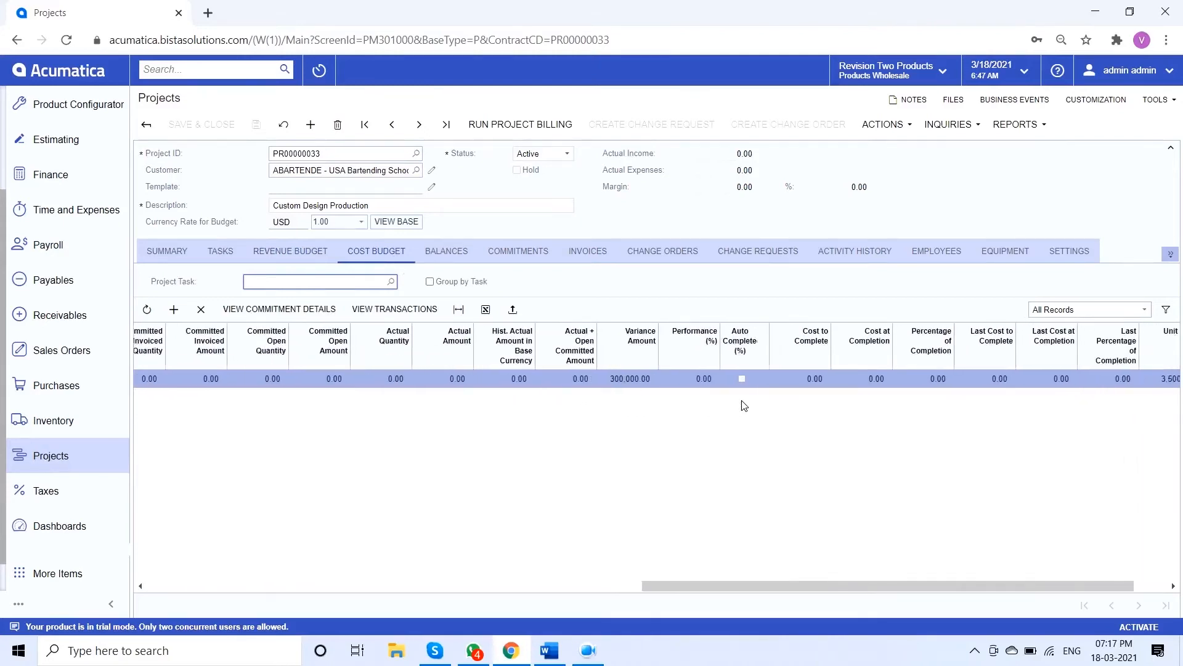
{"action": "left_click", "coordinate": [739, 380]}
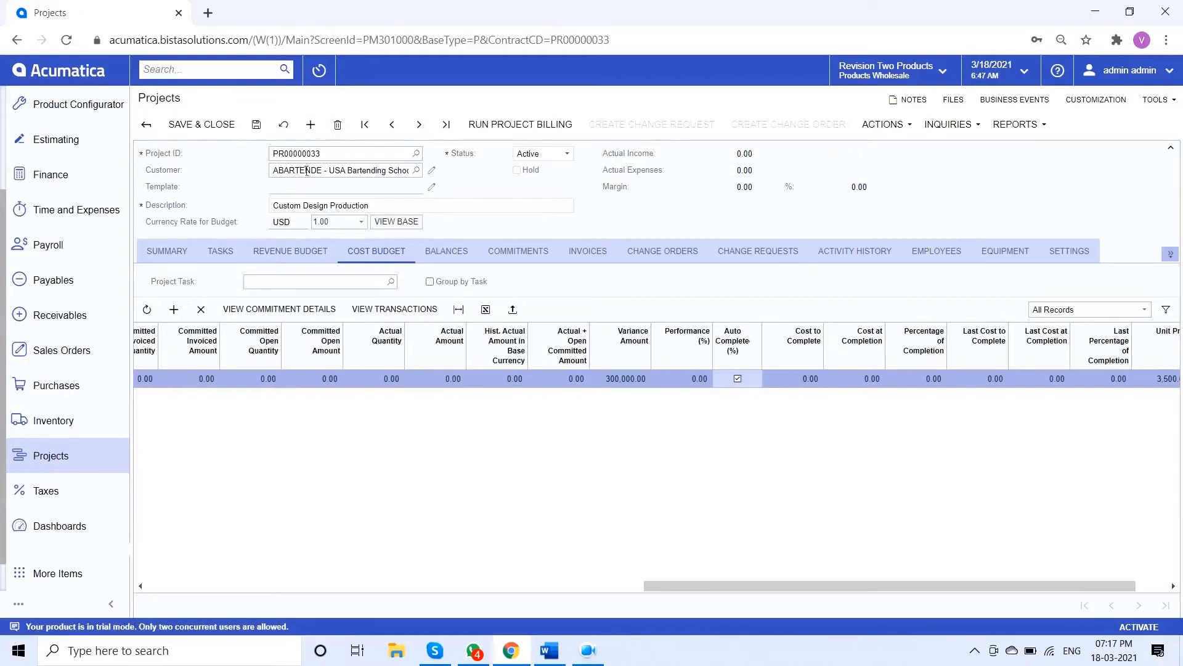
Save the project with its updated cost budget
{"action": "left_click", "coordinate": [257, 124]}
{"action": "scroll", "coordinate": [635, 389], "scroll_direction": "left", "scroll_amount": 8}
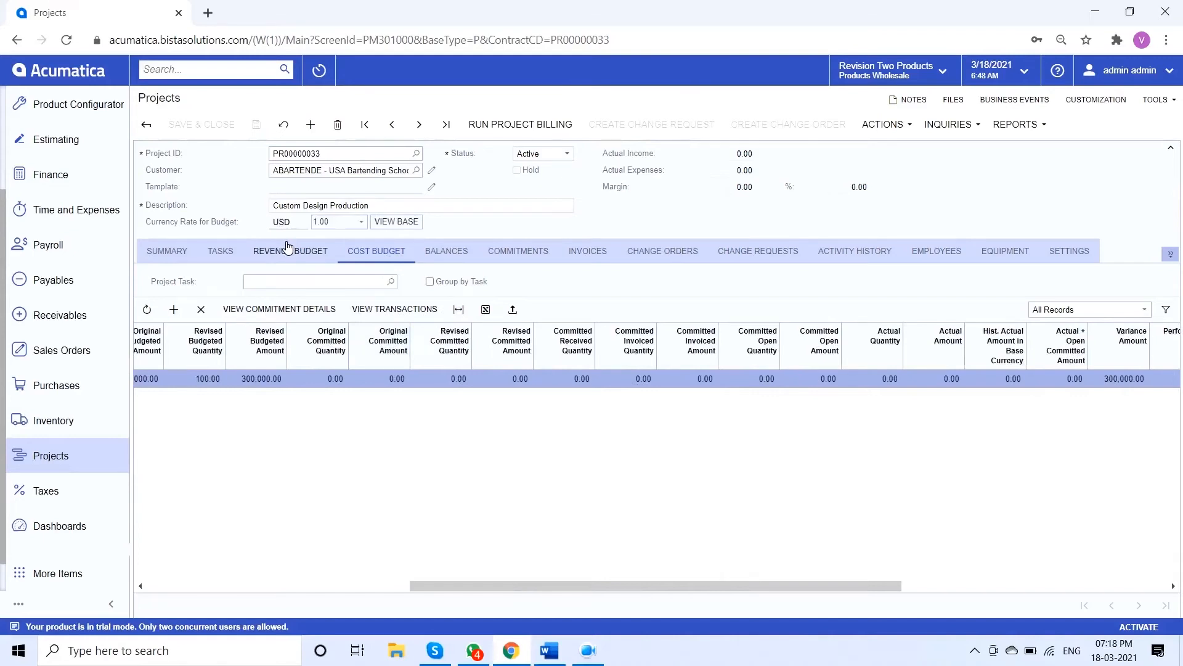
Examine the Production Process task's completion method options, billing settings and default values
{"action": "left_click", "coordinate": [238, 255]}
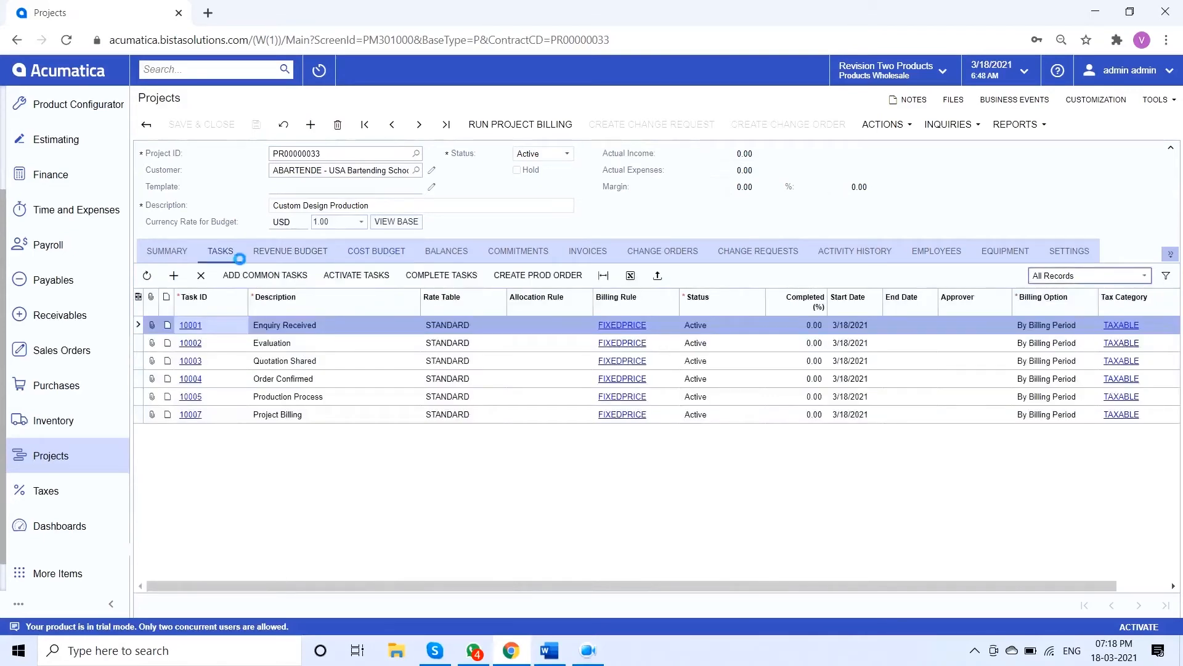
{"action": "left_click", "coordinate": [191, 398]}
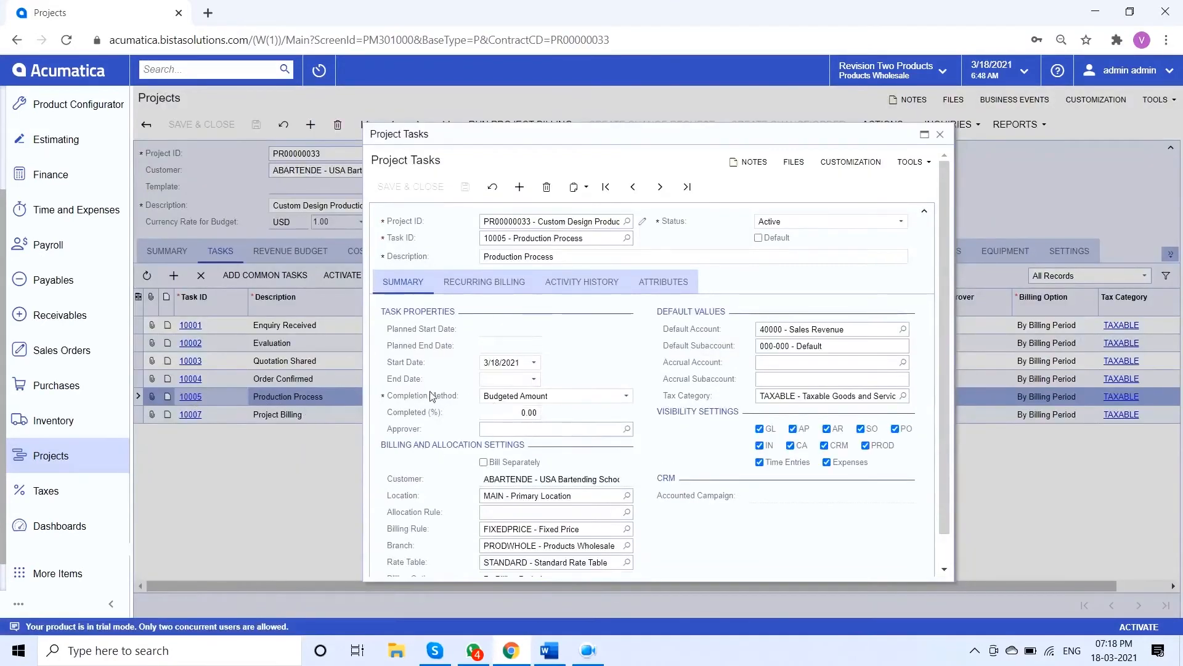
{"action": "left_click", "coordinate": [536, 401]}
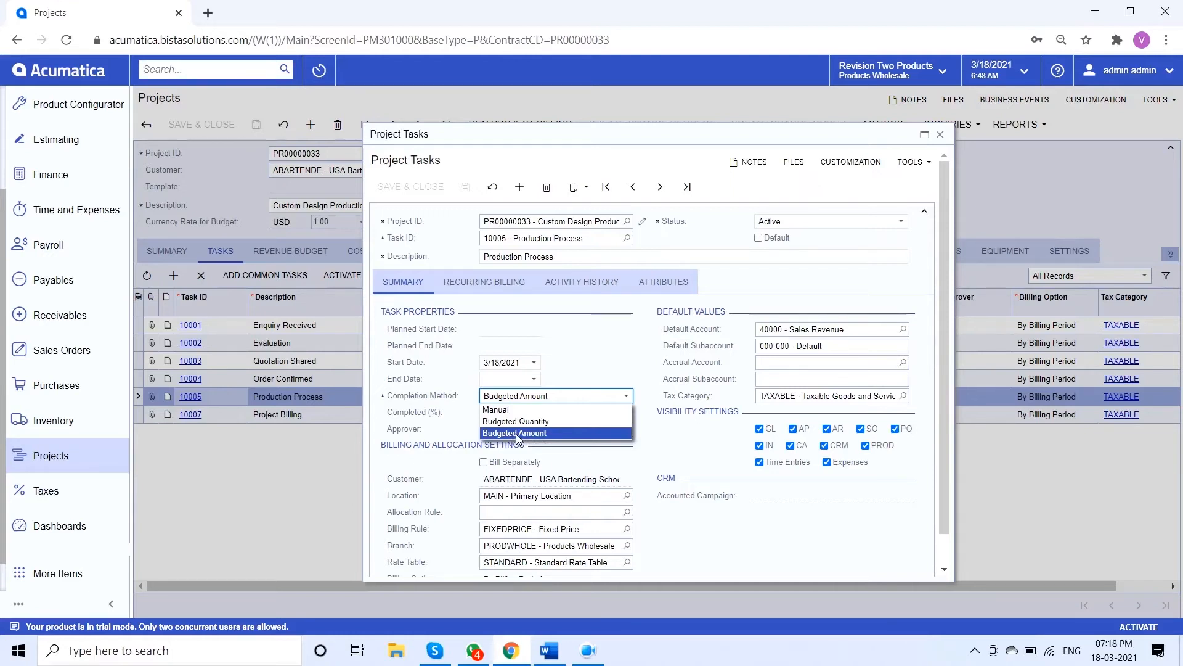
{"action": "left_click", "coordinate": [603, 369]}
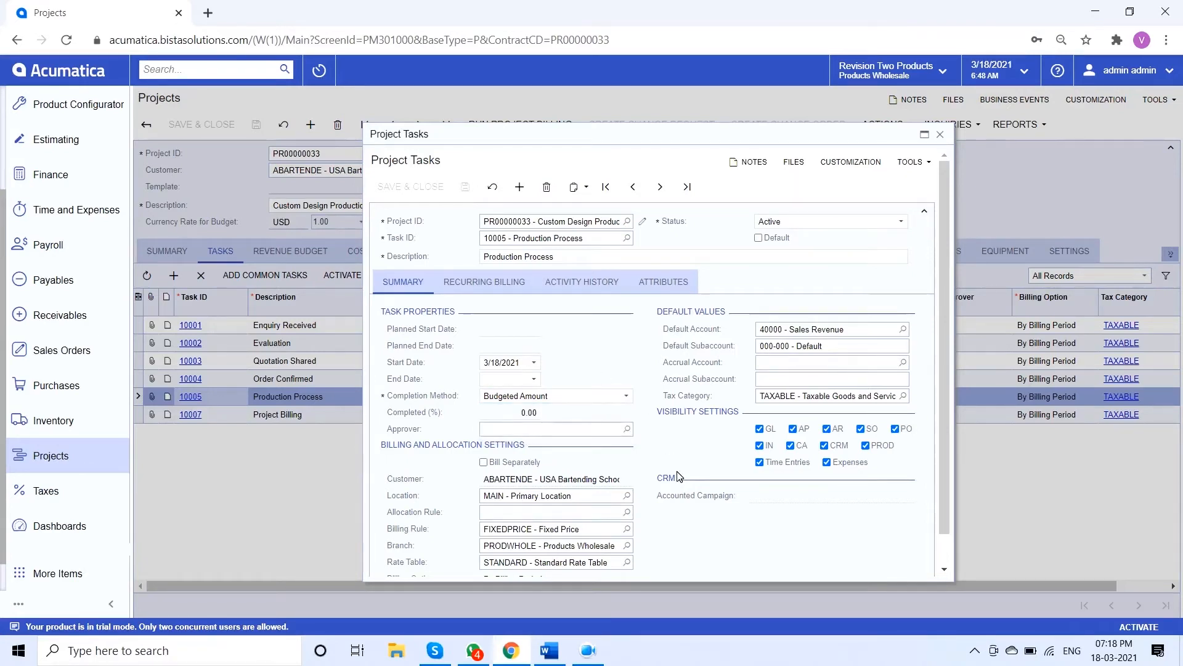
{"action": "scroll", "coordinate": [679, 475], "scroll_direction": "down", "scroll_amount": 1}
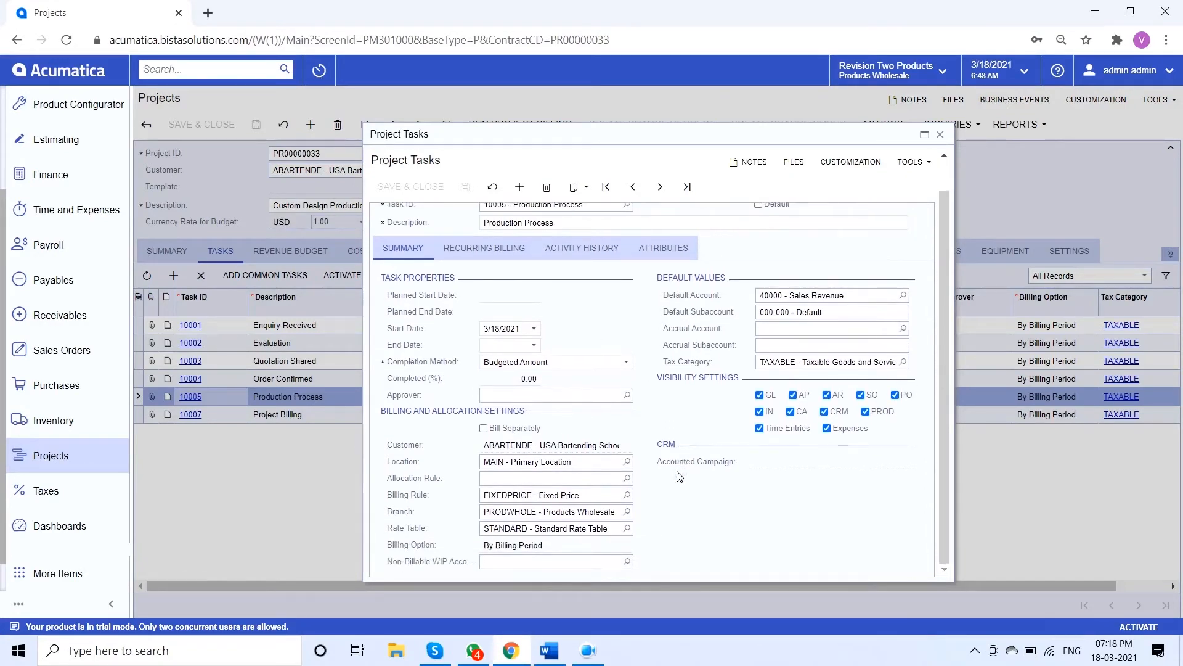
{"action": "scroll", "coordinate": [679, 476], "scroll_direction": "up", "scroll_amount": 1}
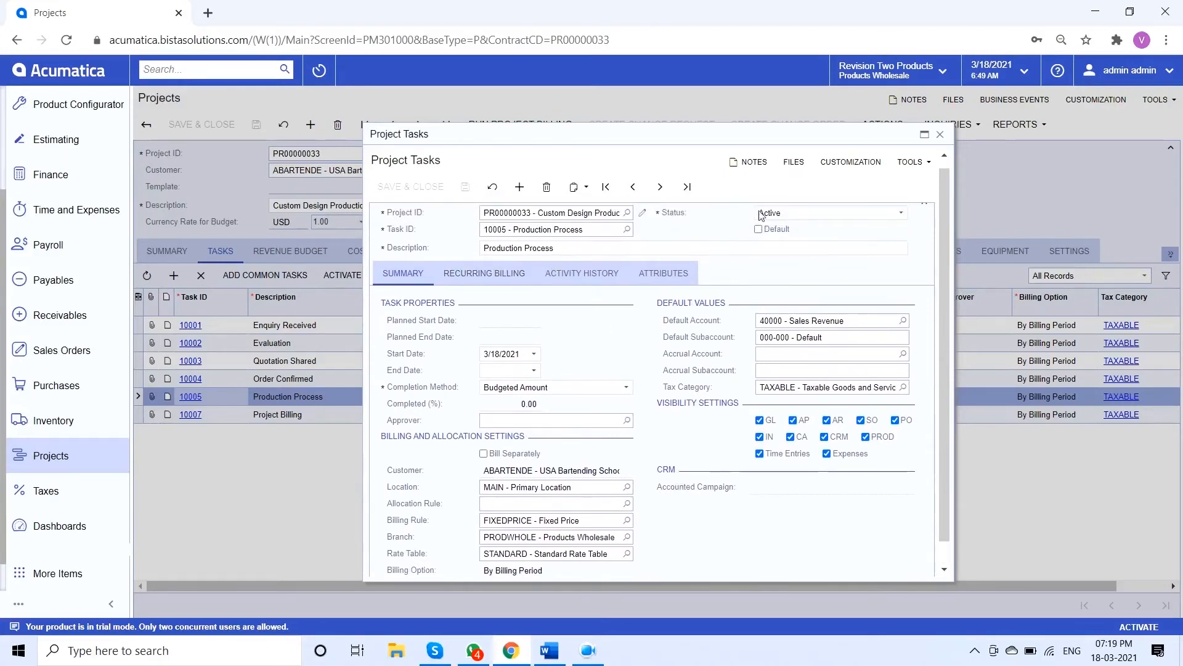
{"action": "left_click", "coordinate": [940, 134]}
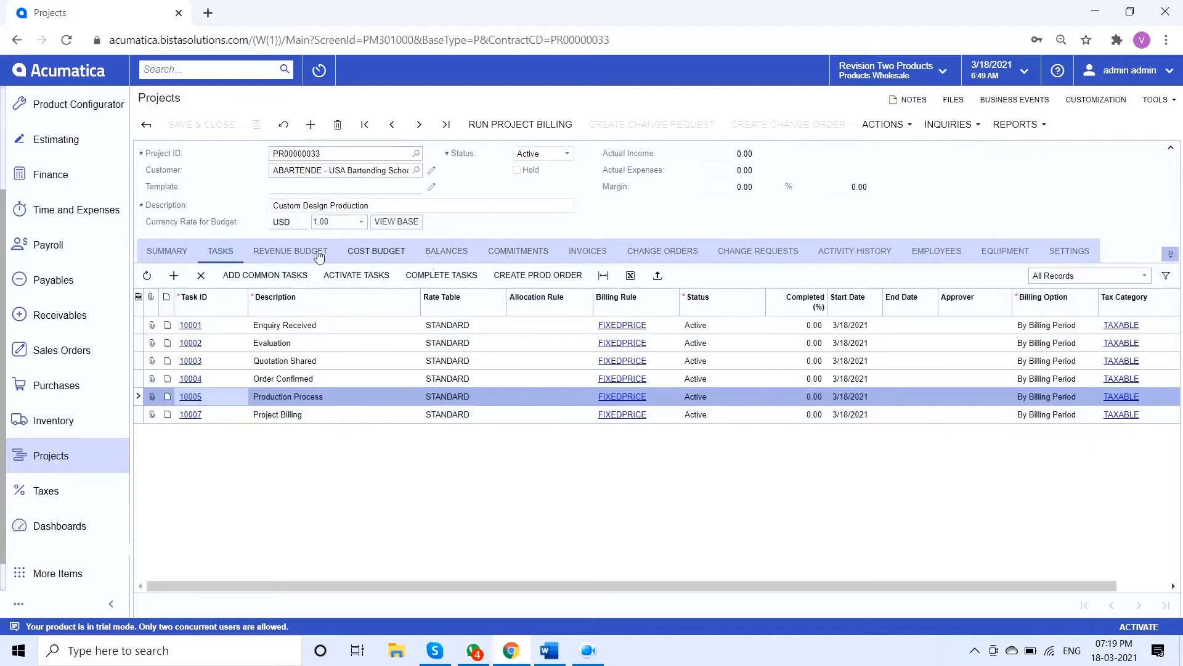
Start a regular (RO) production order from the Production Process task for inventory item X0001, Flexographic Printing
{"action": "left_click", "coordinate": [548, 281]}
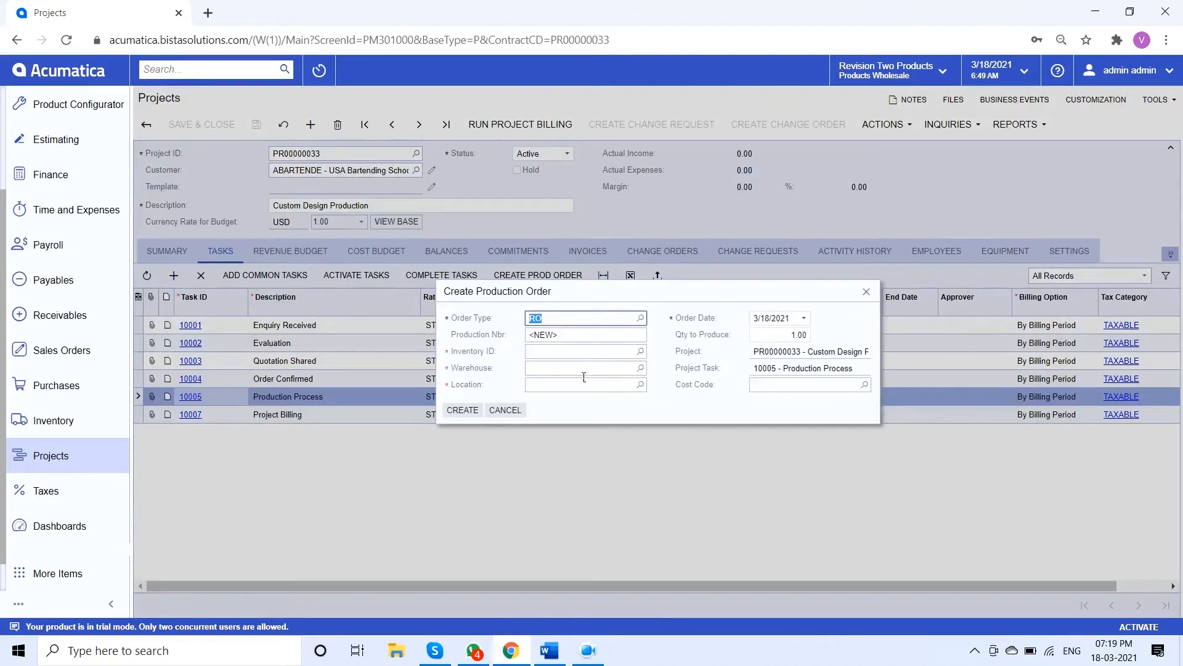
{"action": "key", "text": "Tab"}
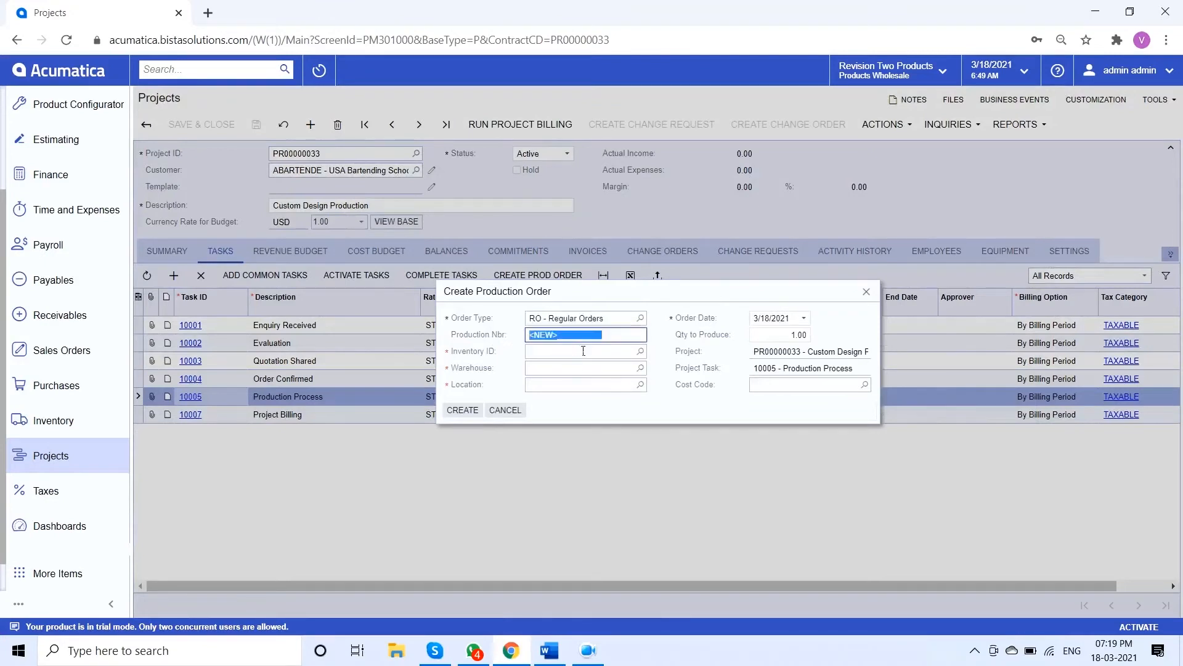
{"action": "left_click", "coordinate": [641, 352]}
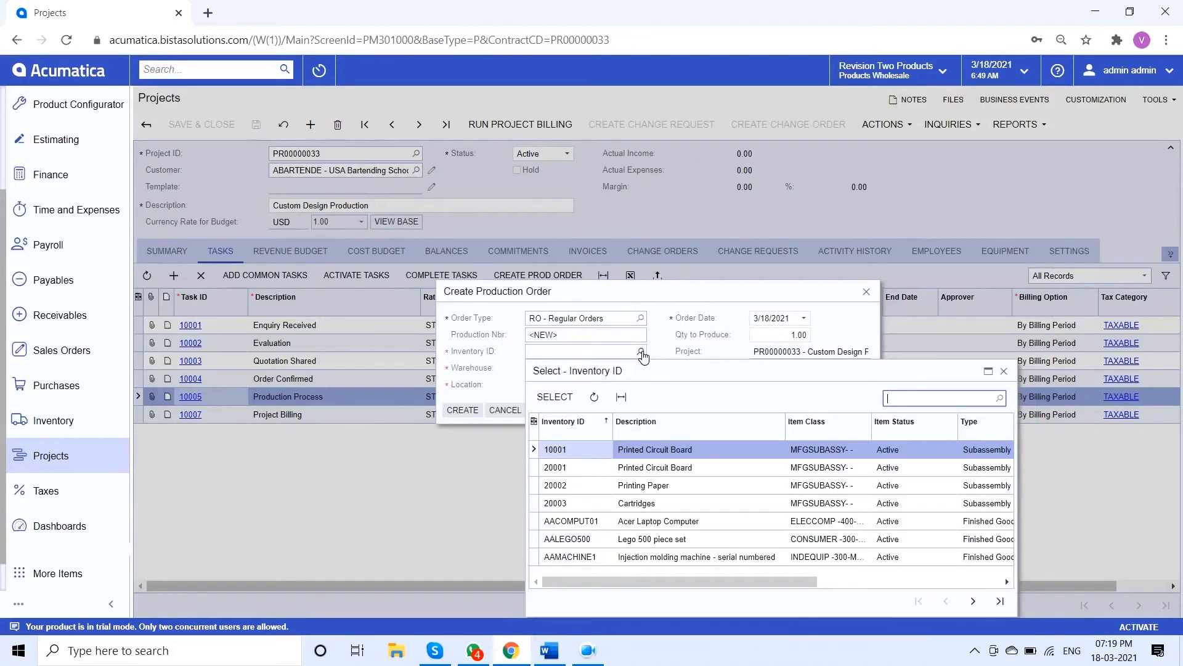
{"action": "type", "text": "x00"}
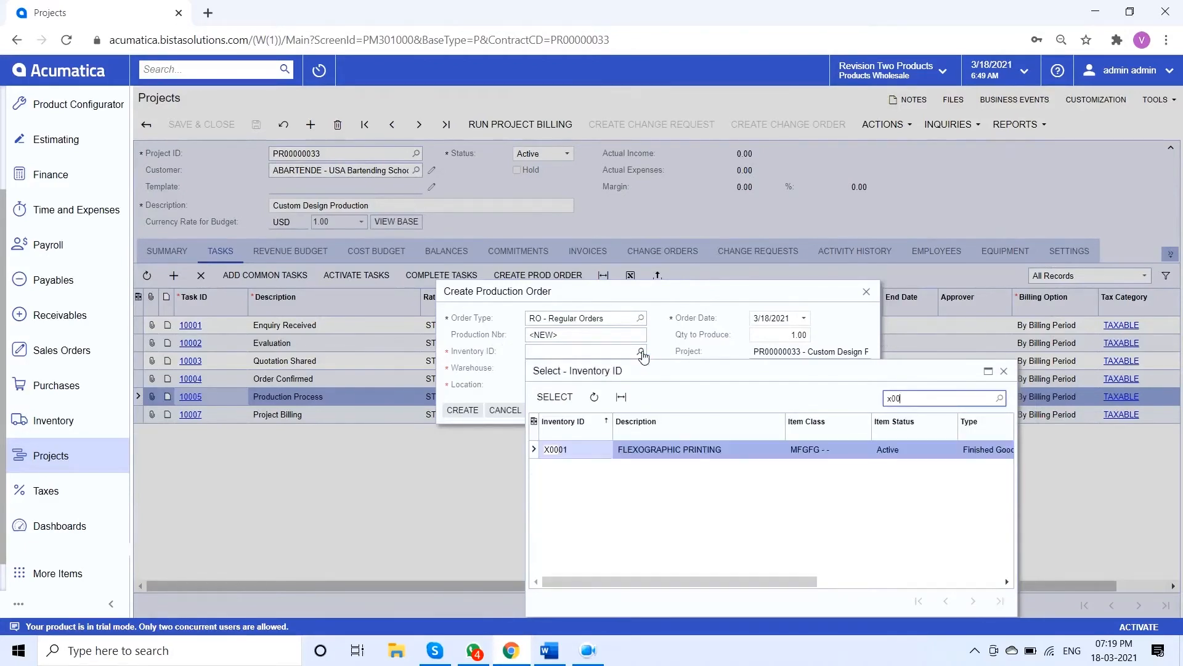
{"action": "double_click", "coordinate": [634, 448]}
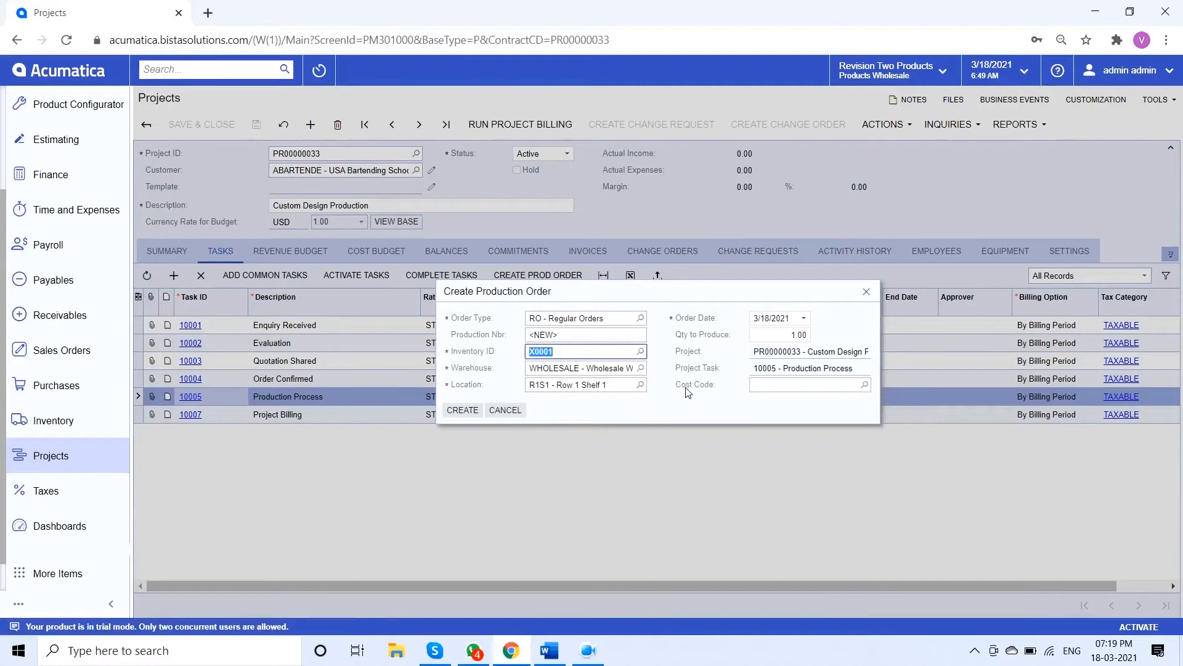
Assign cost code 00-000 Custom Design to the production order and create it
{"action": "left_click", "coordinate": [695, 370]}
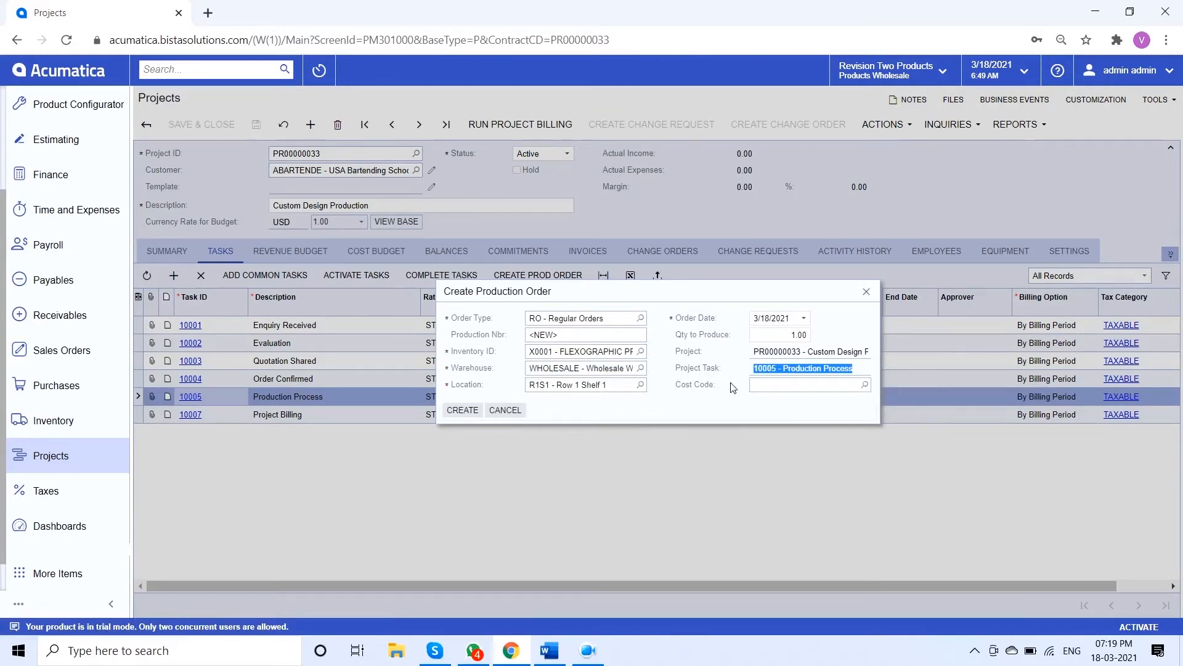
{"action": "left_click", "coordinate": [866, 385]}
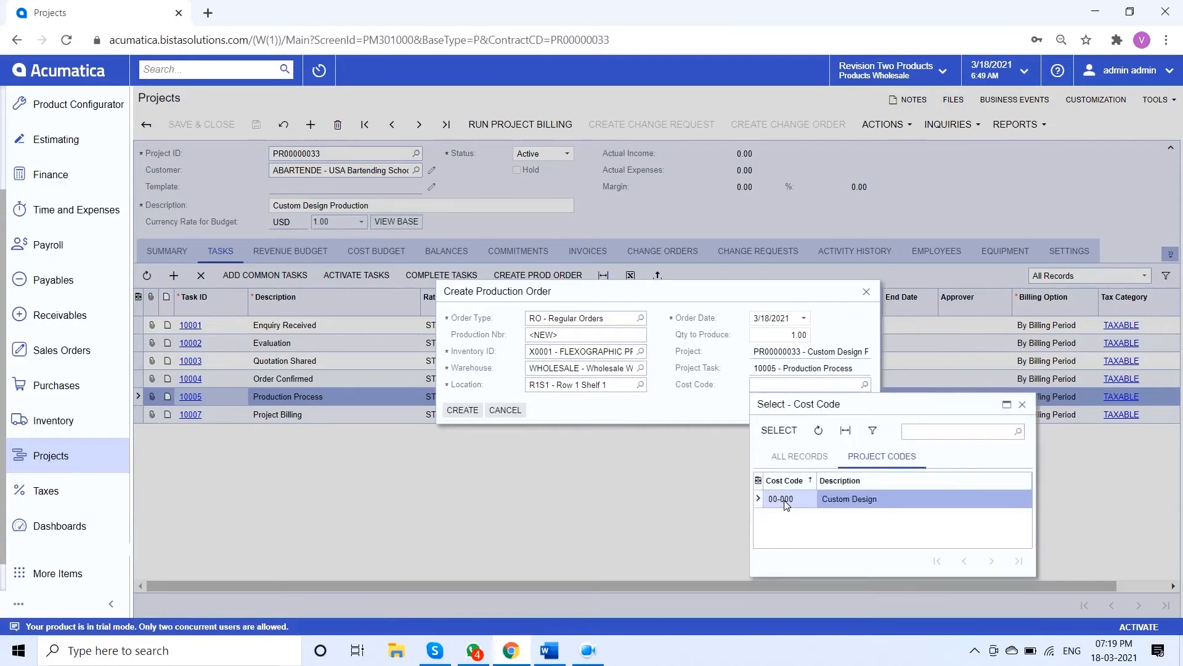
{"action": "double_click", "coordinate": [783, 500]}
{"action": "left_click", "coordinate": [467, 411]}
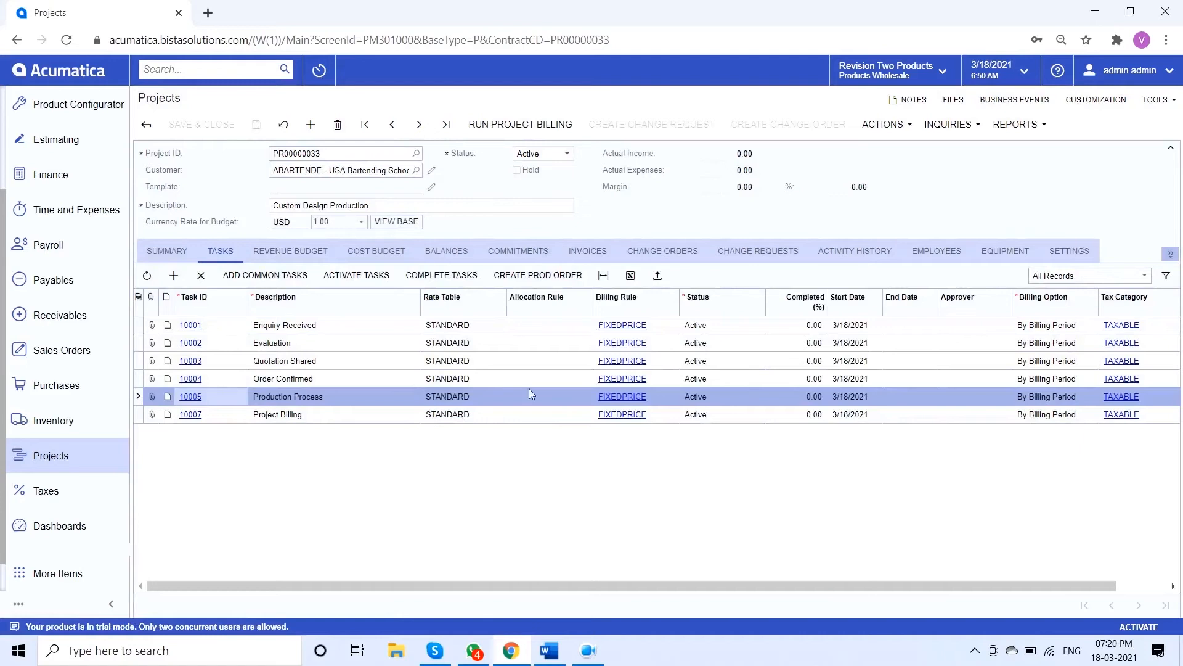
Open the production order linked to the project in a full-size window and review its source and project references
{"action": "left_click", "coordinate": [1163, 252]}
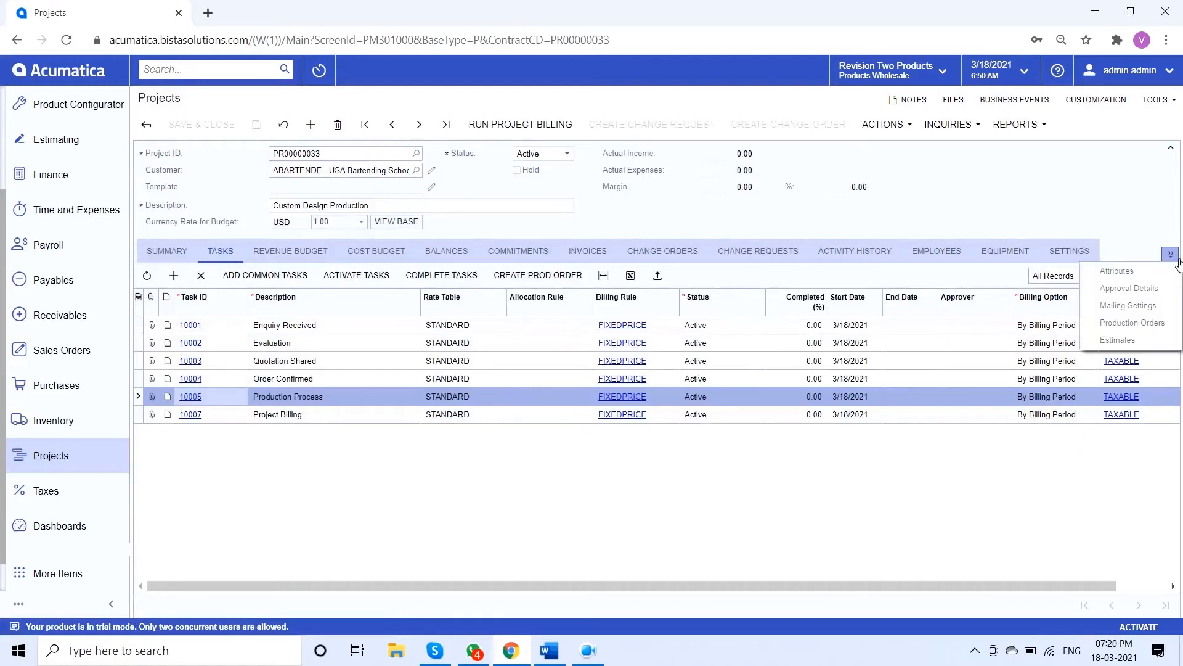
{"action": "left_click", "coordinate": [1145, 331]}
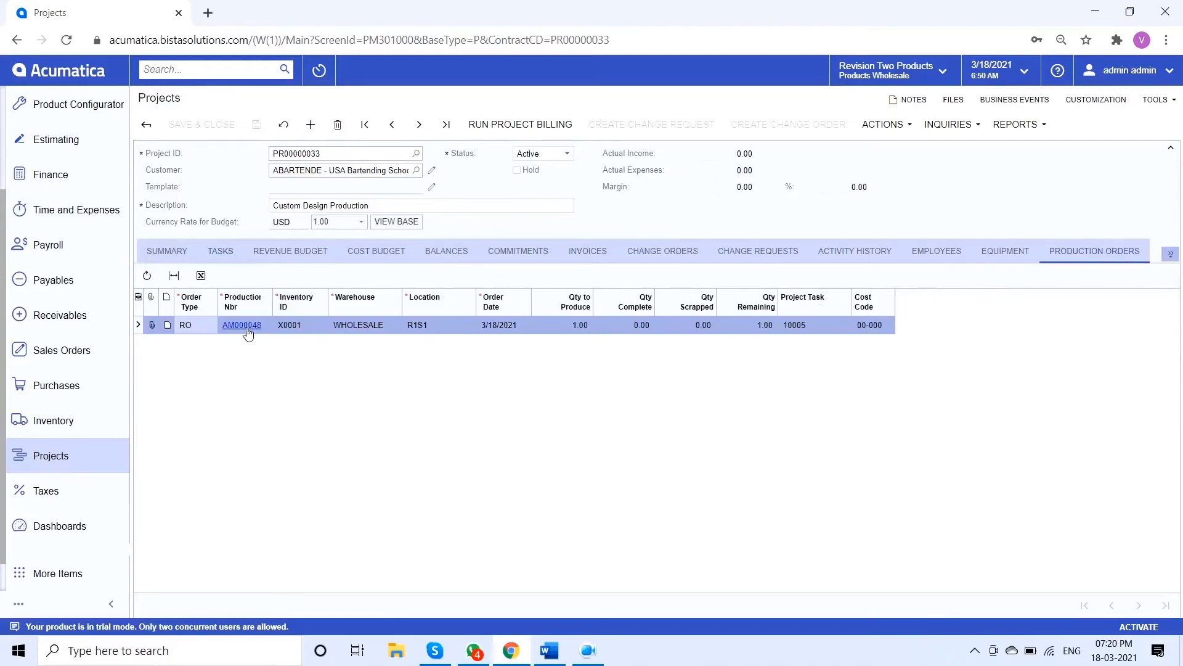
{"action": "left_click", "coordinate": [247, 332]}
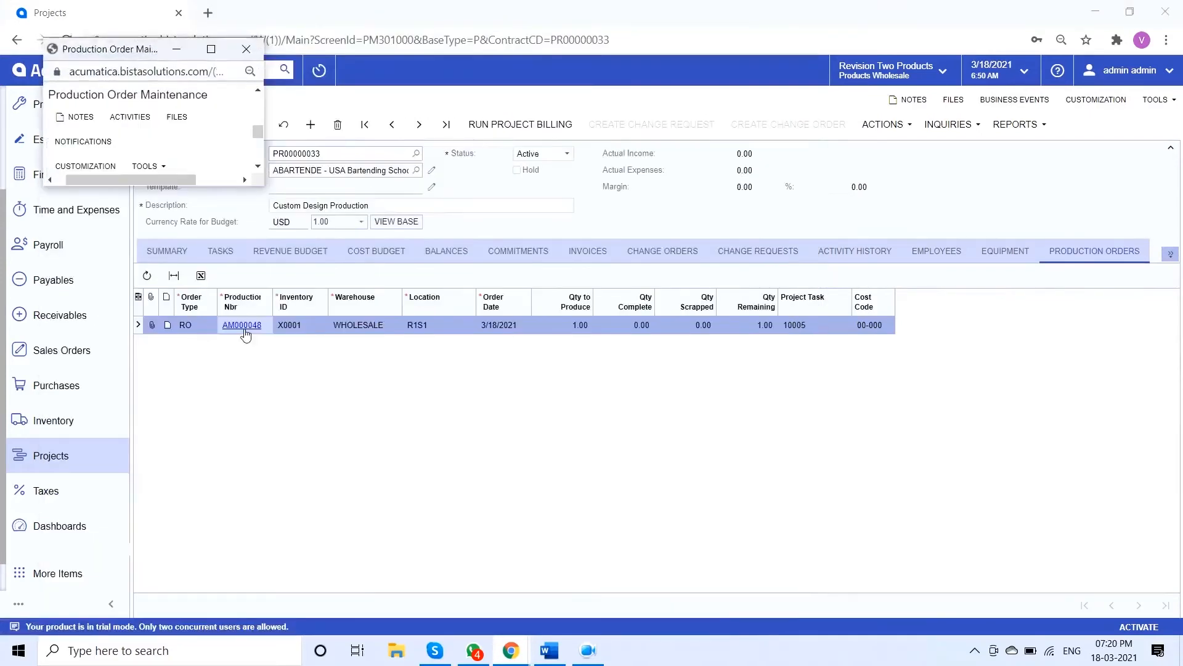
{"action": "left_click", "coordinate": [211, 49]}
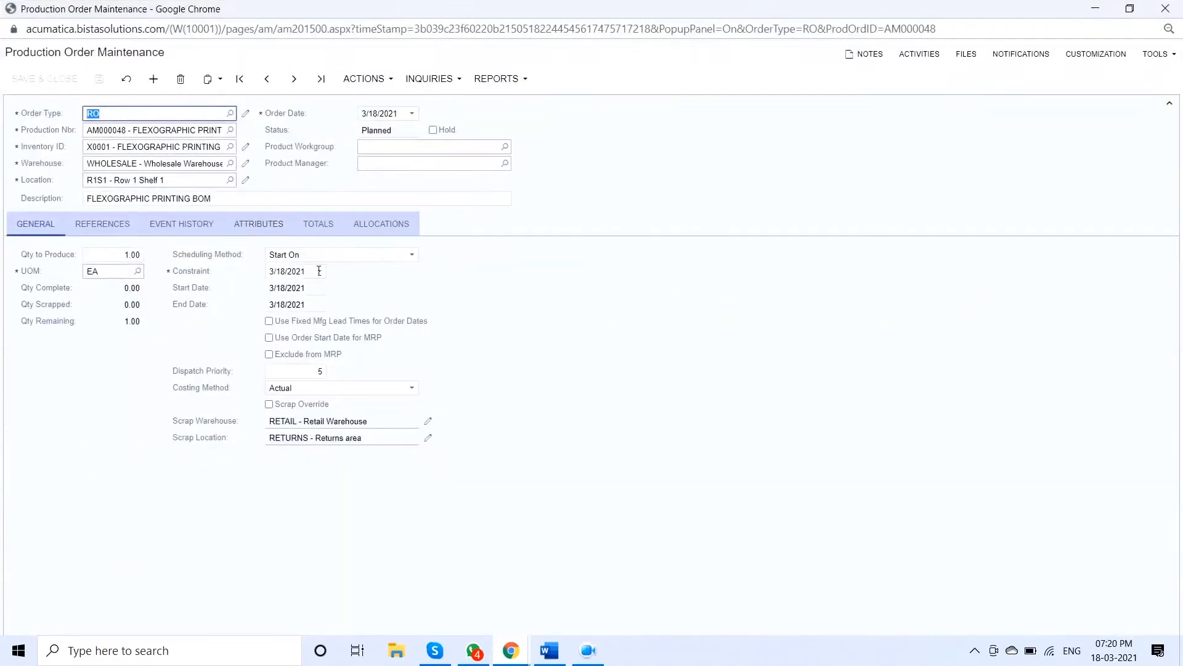
{"action": "left_click", "coordinate": [100, 234]}
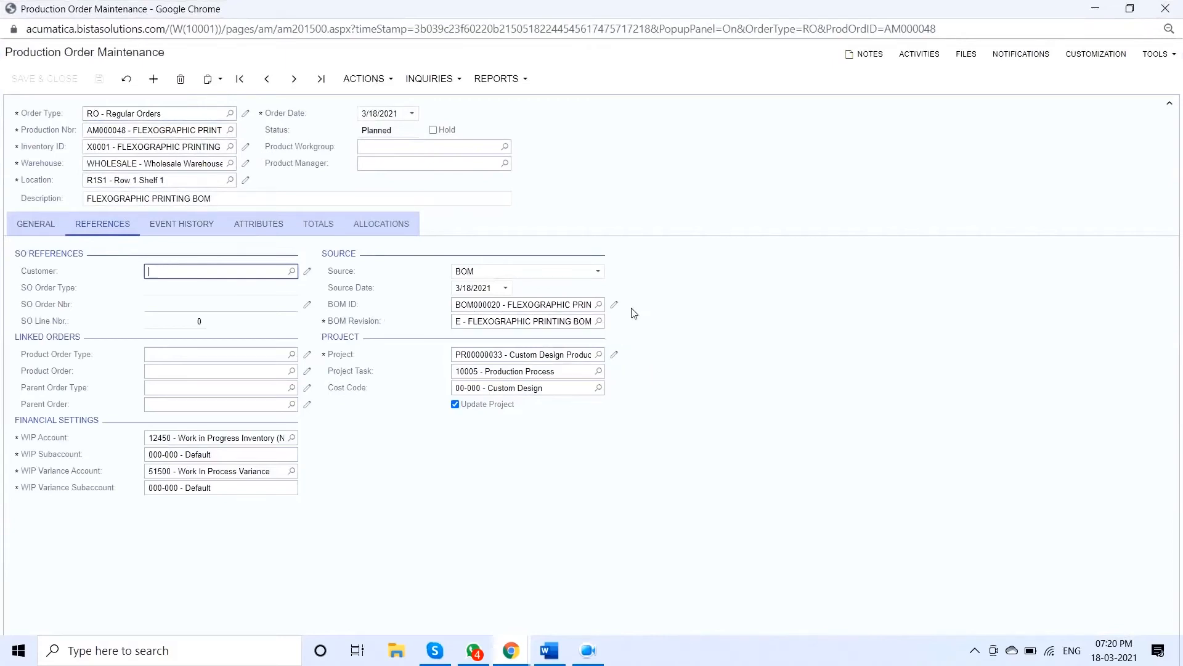
Open the production order's bill of material and examine its available actions, Assembly and Inspection operations, materials and overheads
{"action": "left_click", "coordinate": [614, 304]}
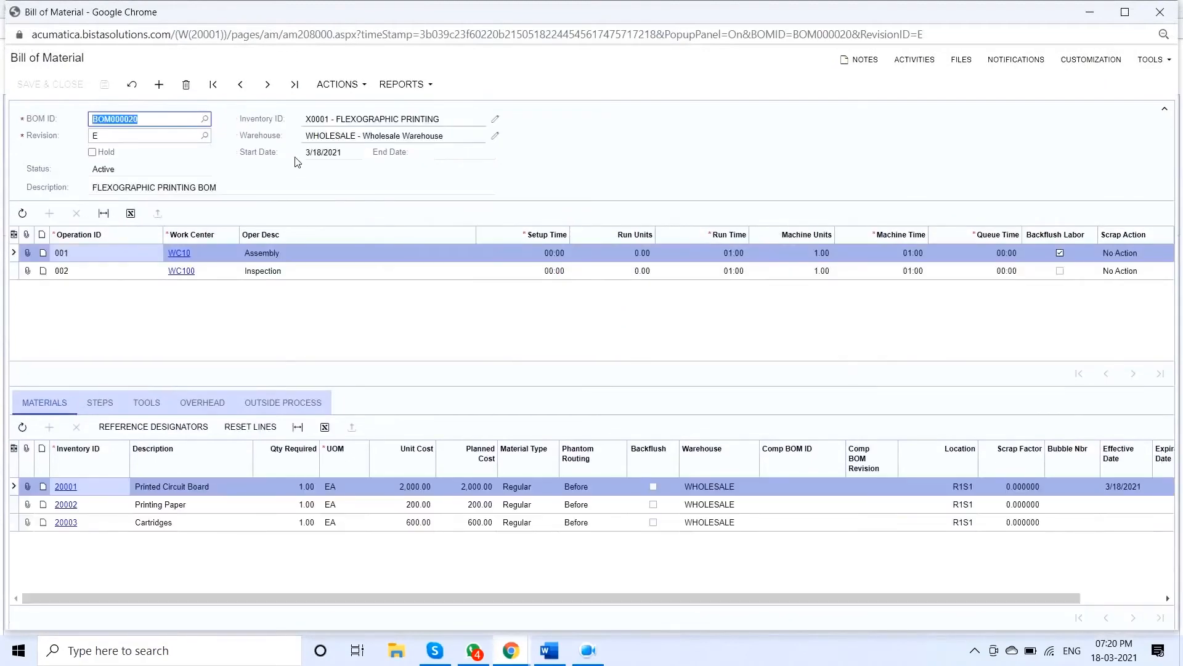
{"action": "left_click", "coordinate": [339, 85]}
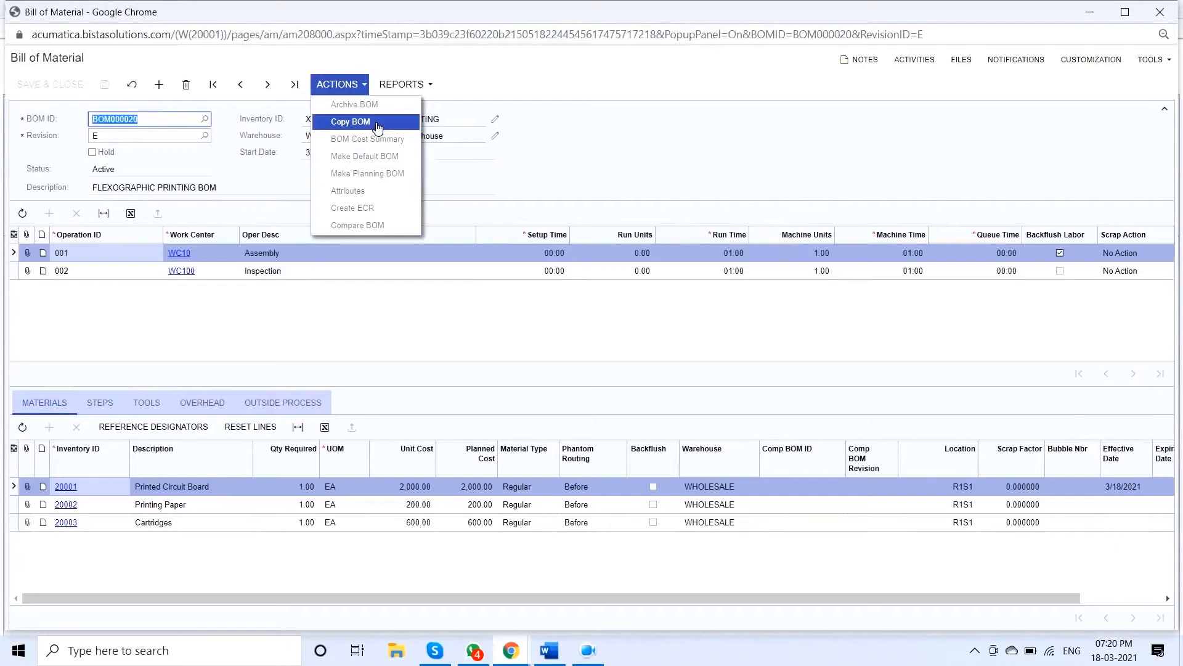
{"action": "left_click", "coordinate": [487, 183]}
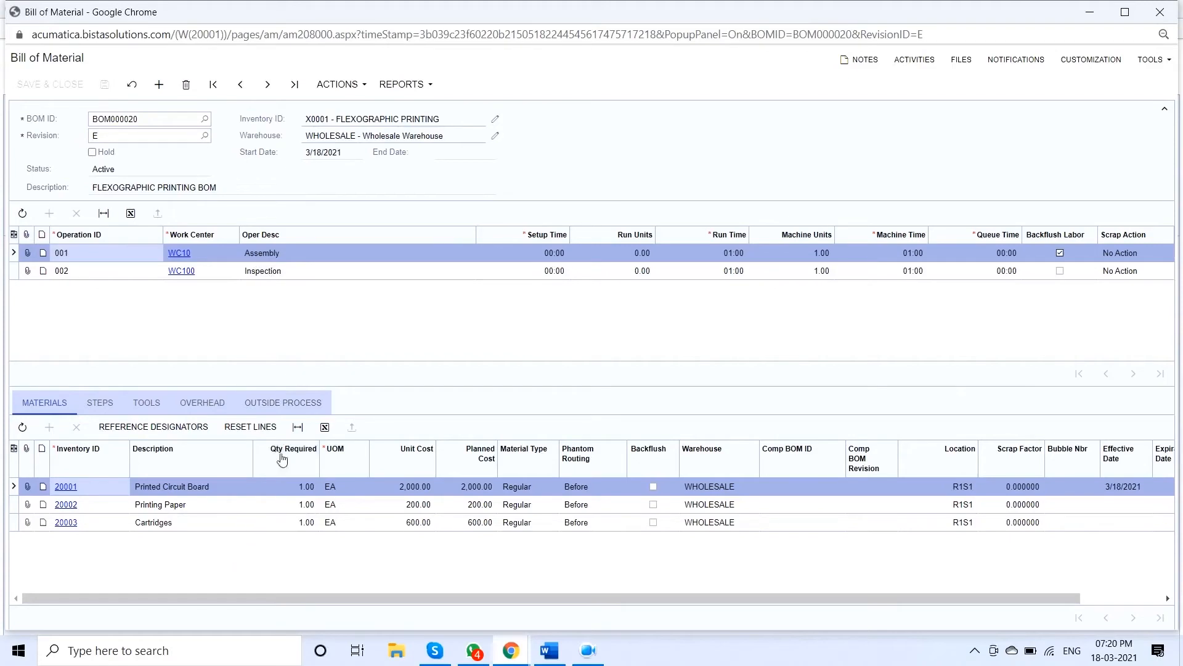
{"action": "left_click", "coordinate": [321, 277]}
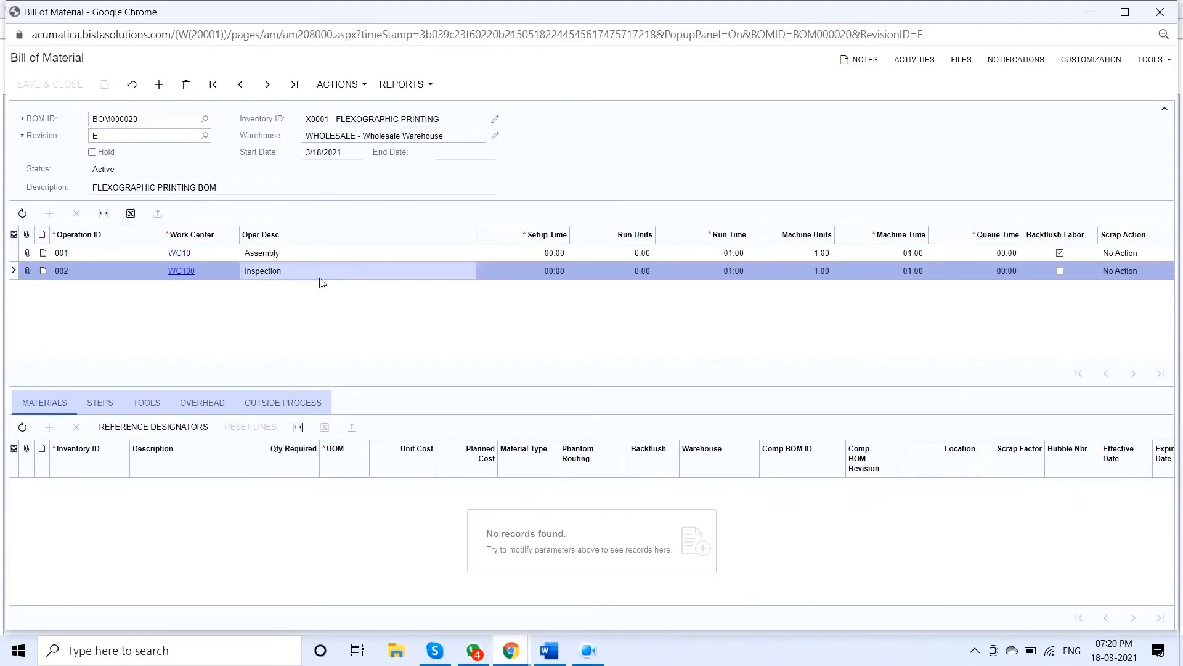
{"action": "left_click", "coordinate": [330, 258]}
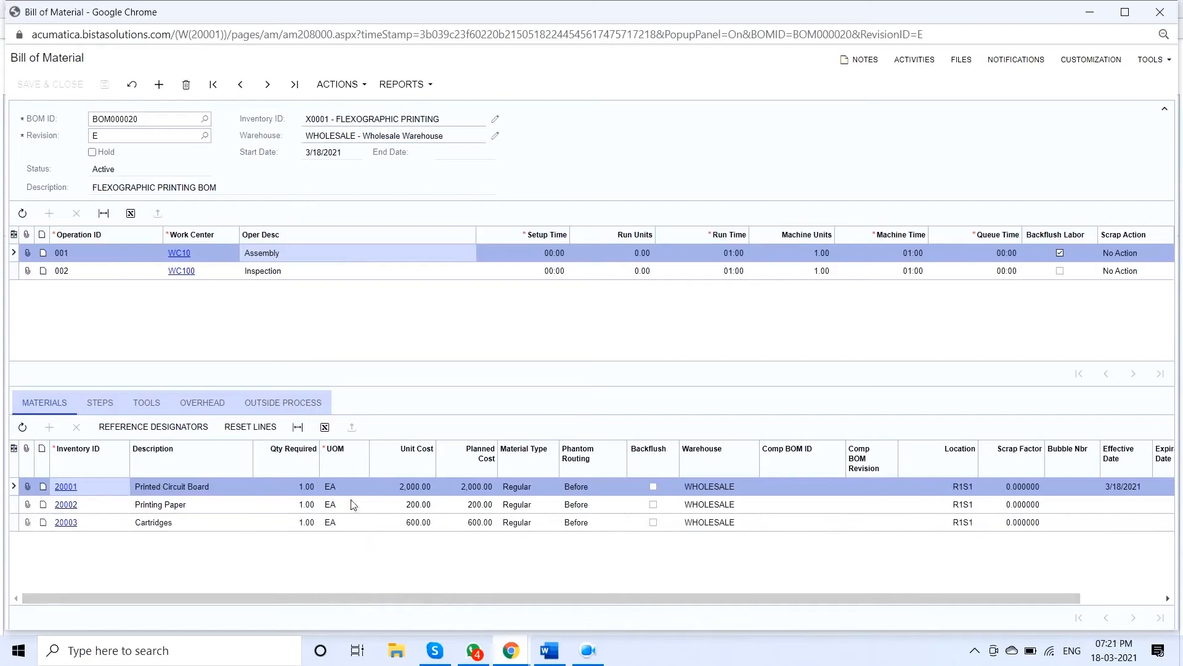
{"action": "left_click", "coordinate": [214, 406]}
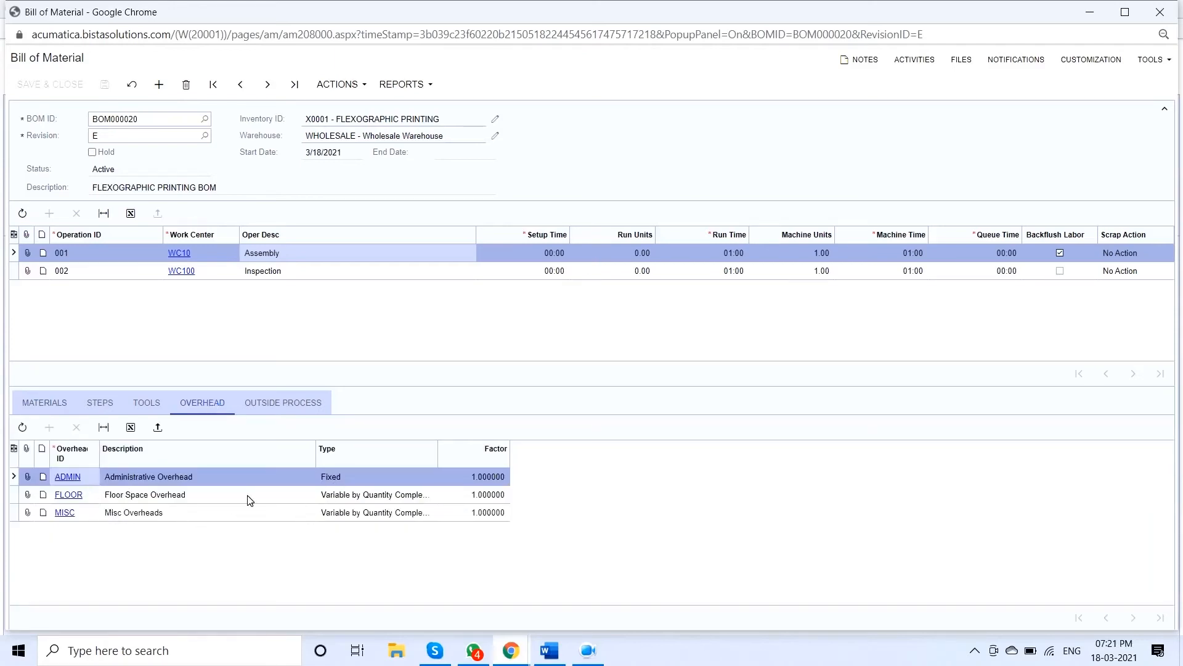
Examine the overhead cost rates and the type options for the MISC overhead, and return to the production order
{"action": "left_click", "coordinate": [65, 513]}
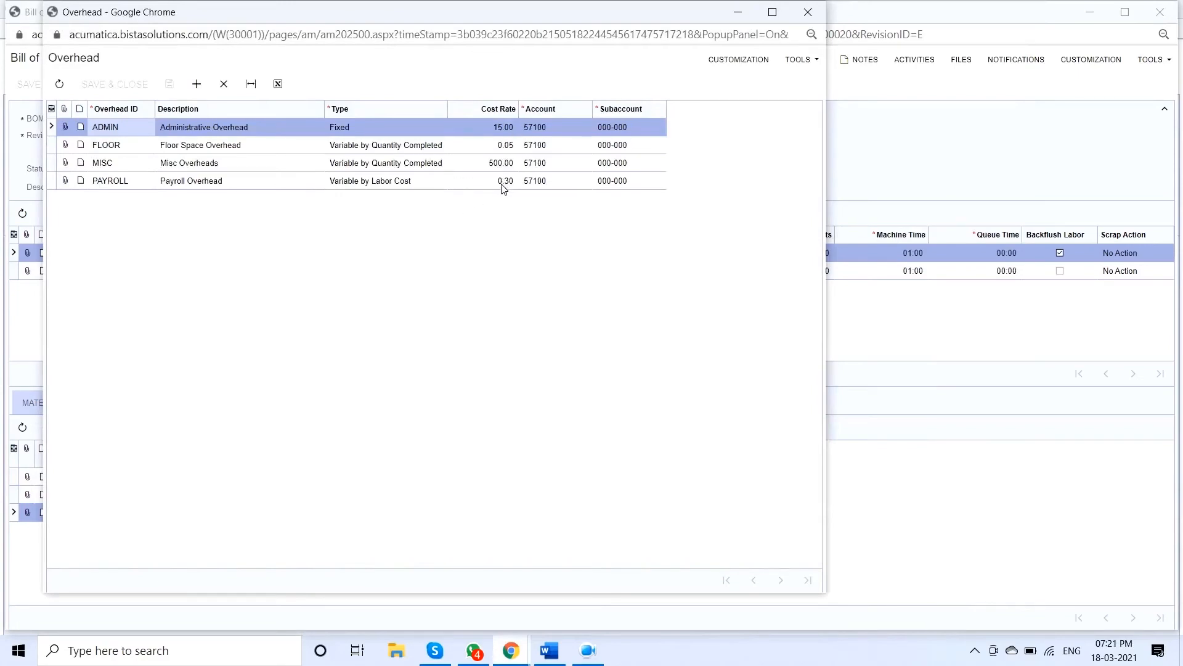
{"action": "left_click", "coordinate": [430, 165]}
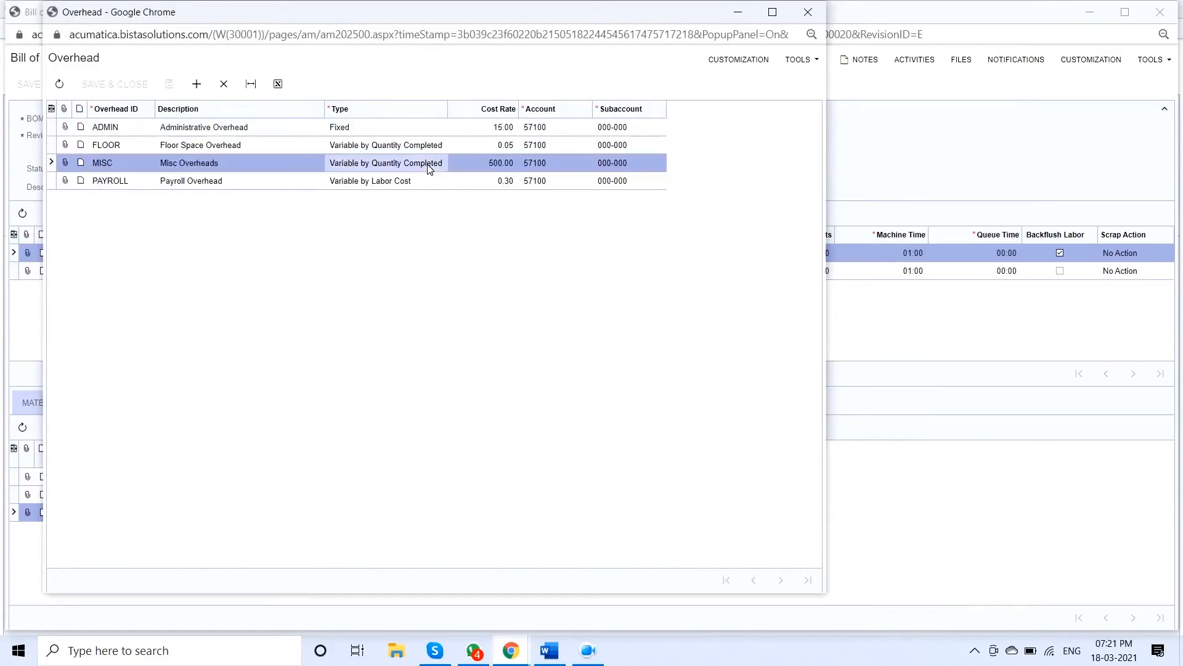
{"action": "left_click", "coordinate": [430, 165]}
{"action": "left_click", "coordinate": [429, 165]}
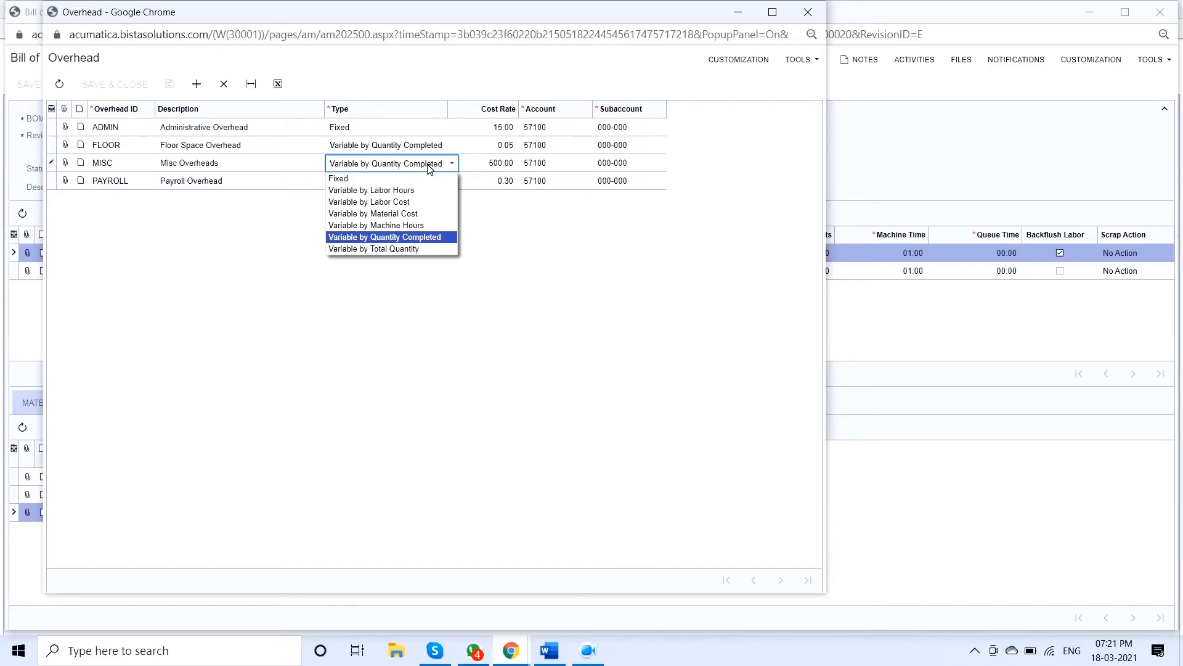
{"action": "left_click", "coordinate": [535, 218]}
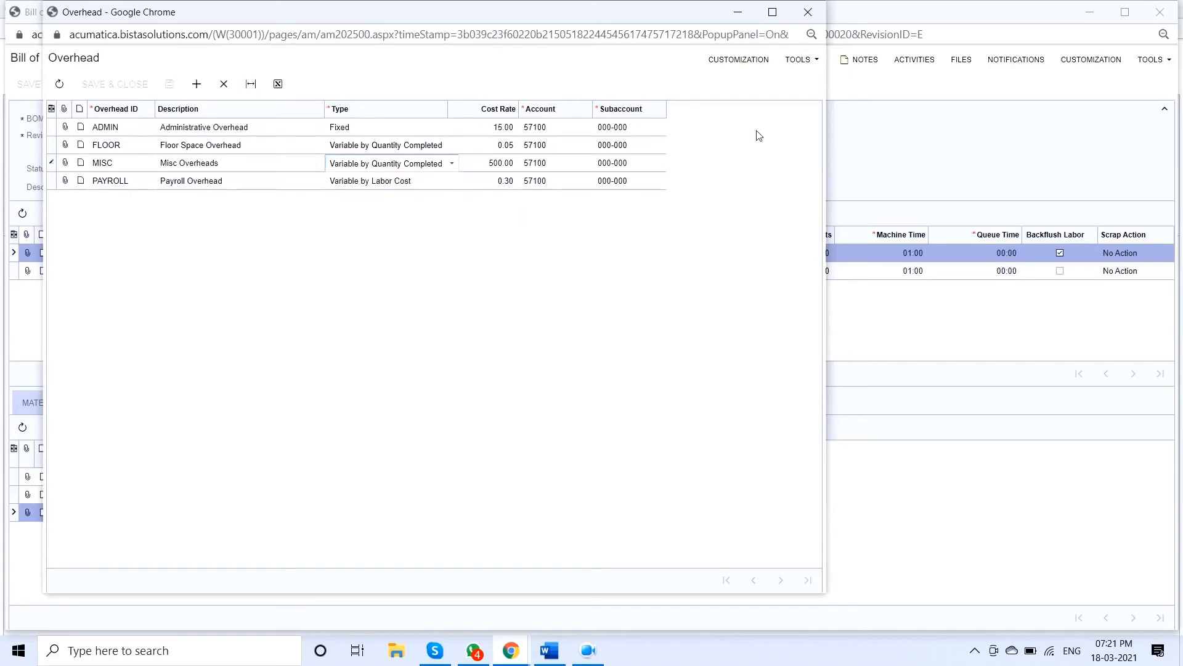
{"action": "left_click", "coordinate": [808, 12]}
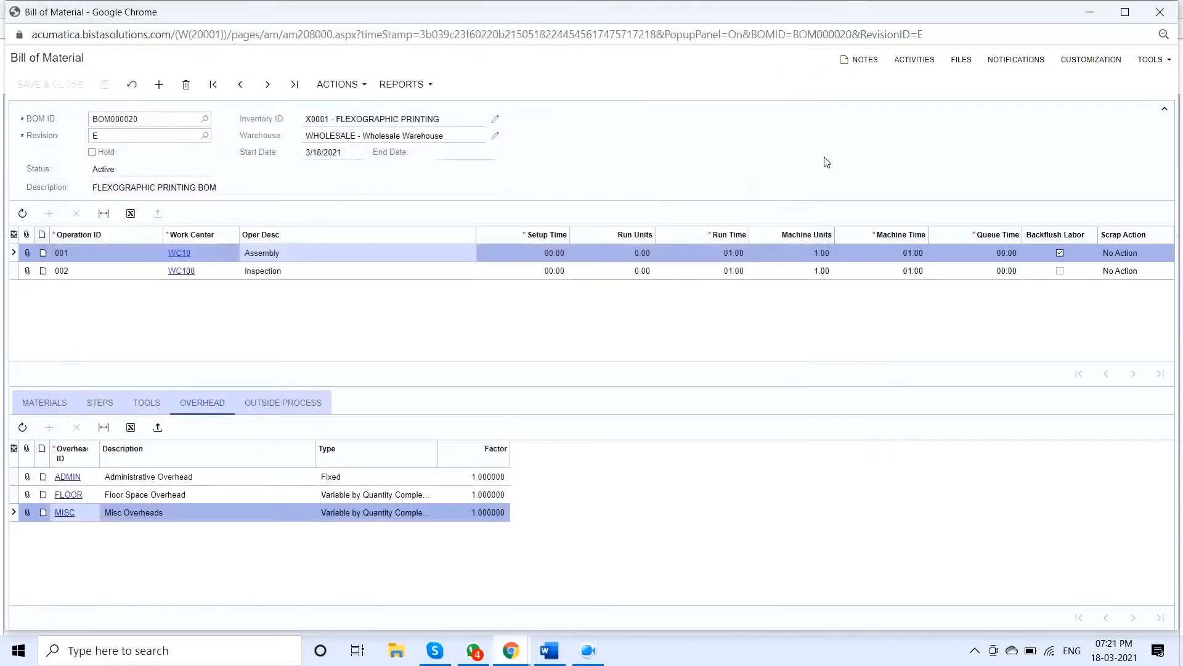
{"action": "left_click", "coordinate": [1159, 14]}
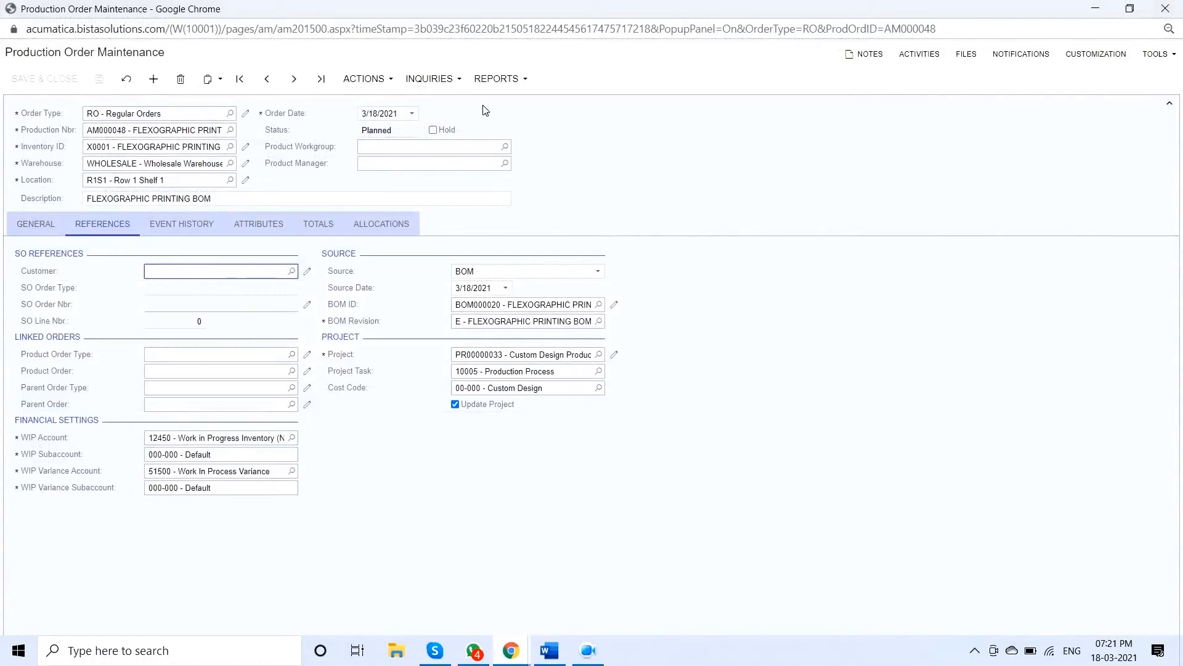
Review the purchase lines proposed for the production order's materials, including vendors and prices, and close the purchase order creation page
{"action": "left_click", "coordinate": [448, 87]}
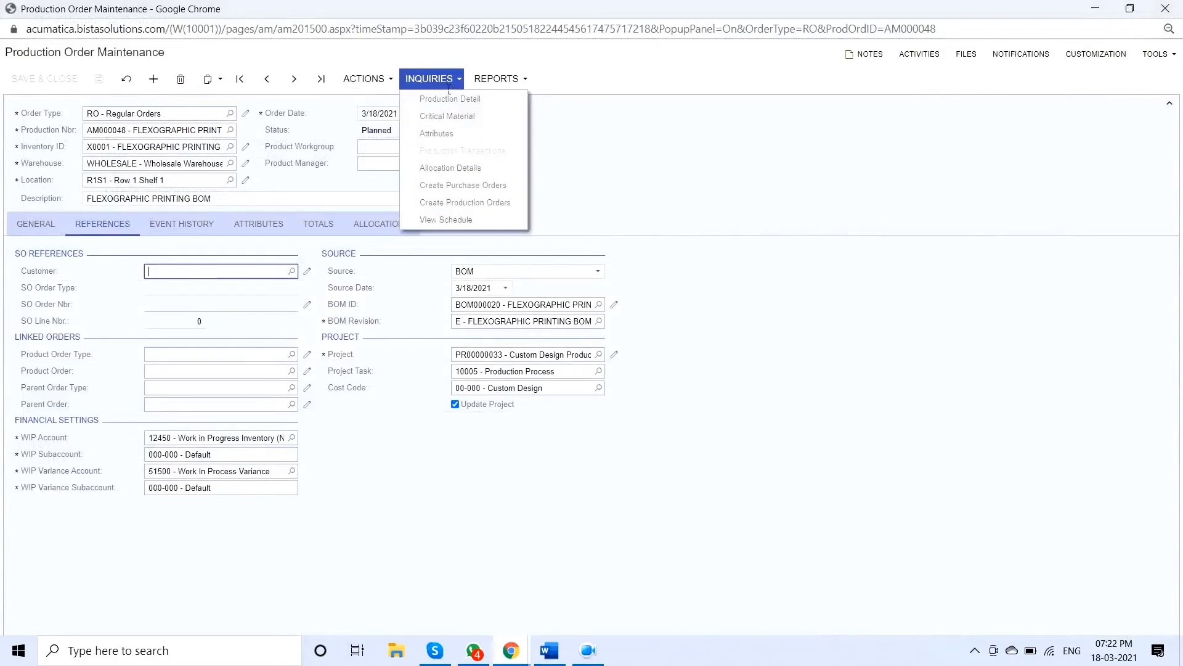
{"action": "left_click", "coordinate": [503, 186]}
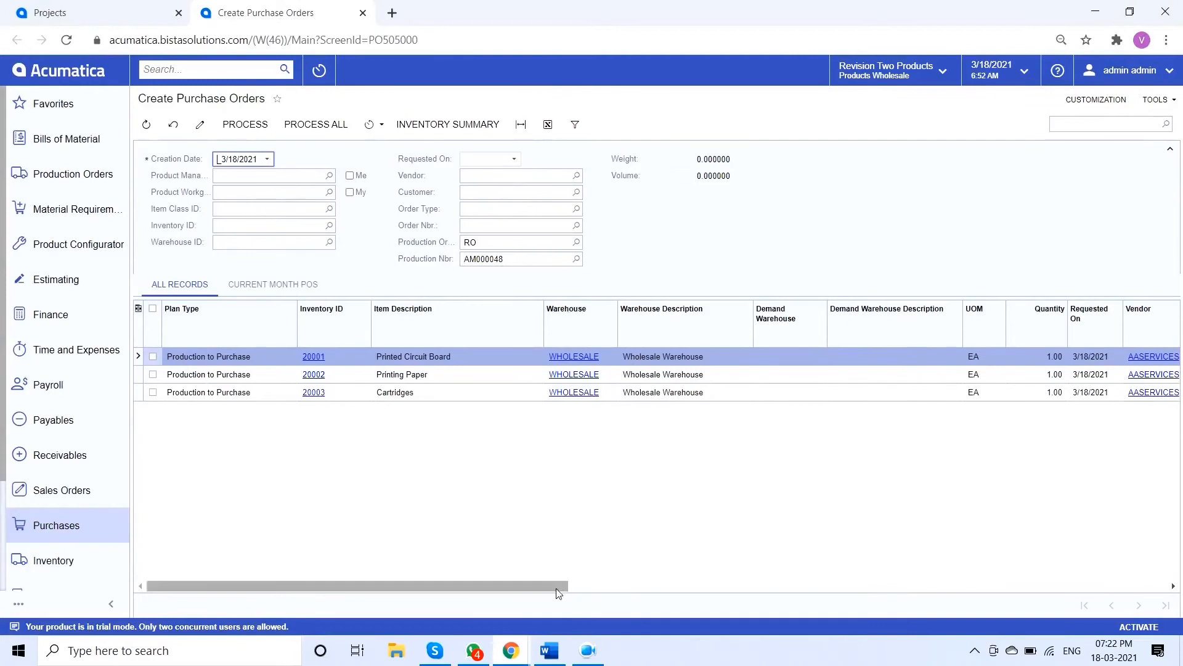
{"action": "left_click_drag", "start_coordinate": [556, 588], "coordinate": [802, 585]}
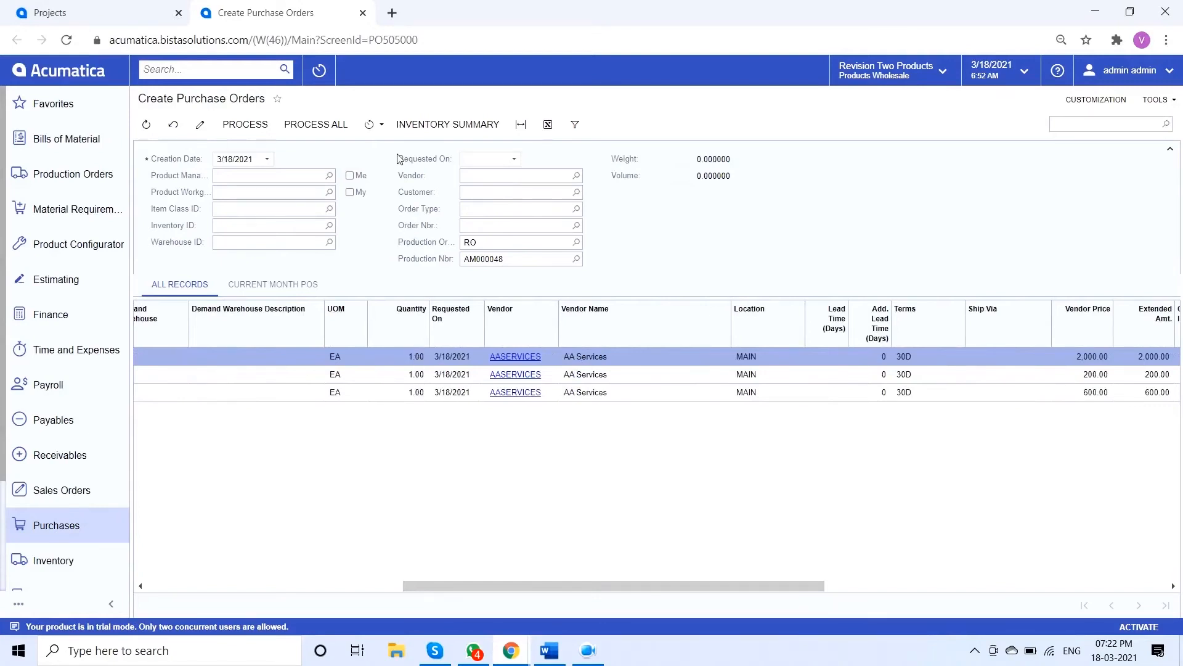
{"action": "left_click", "coordinate": [363, 14]}
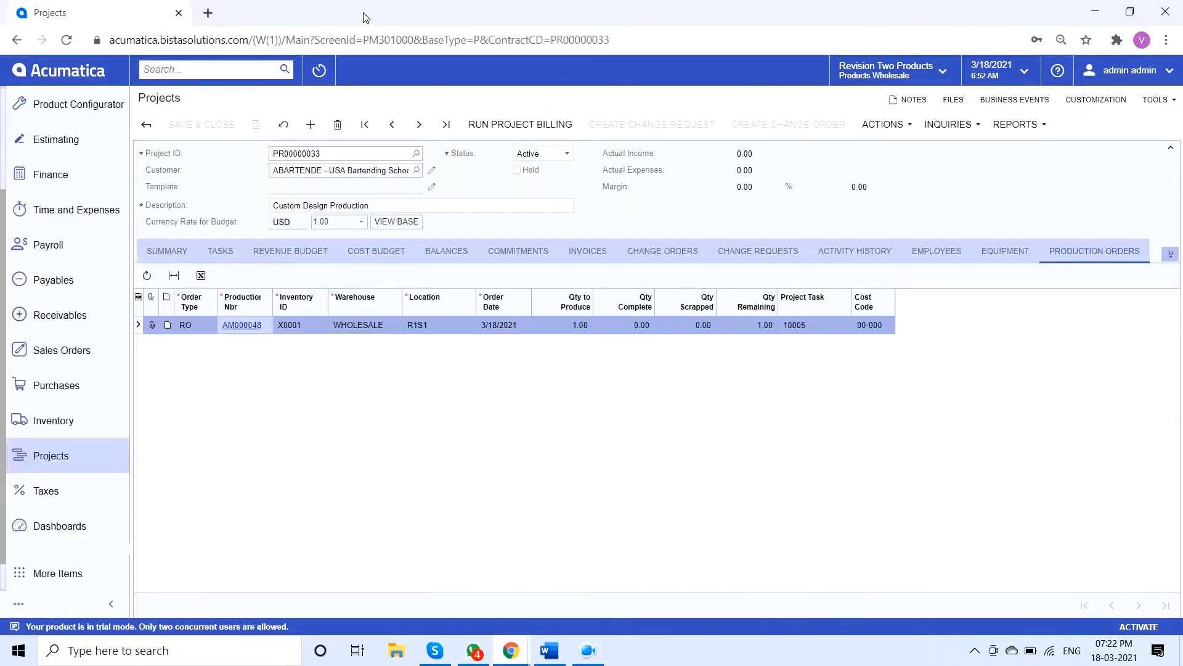
Reopen the production order linked to the project, set its quantity to produce to 100, and save it
{"action": "left_click", "coordinate": [249, 326]}
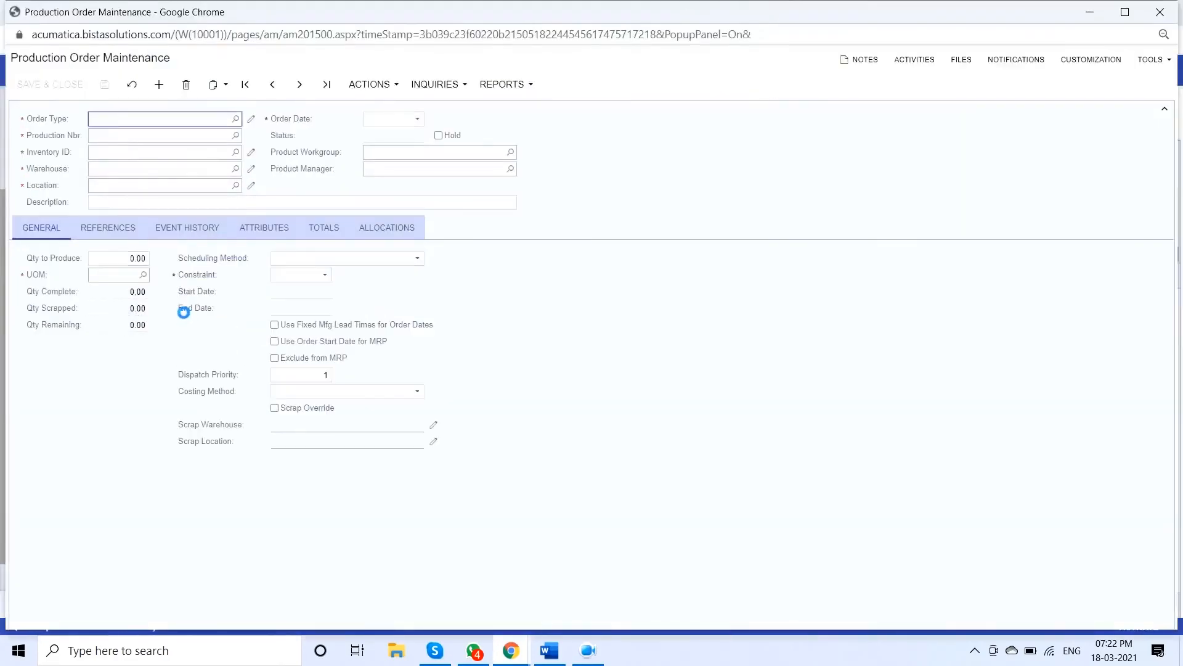
{"action": "left_click", "coordinate": [139, 261]}
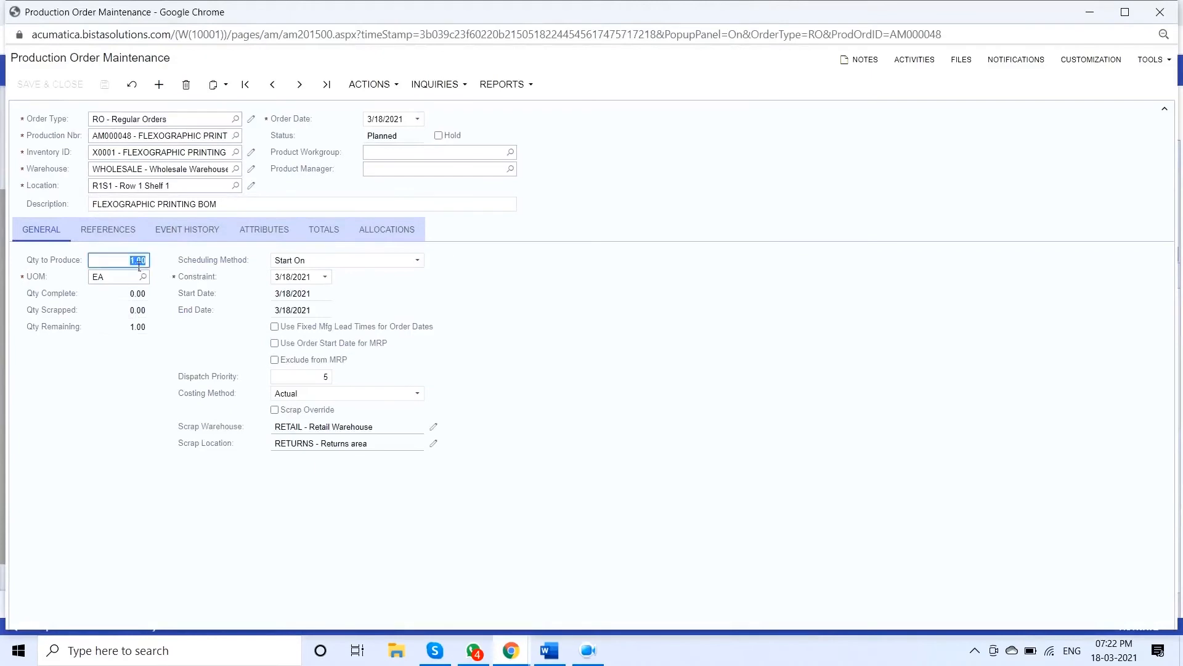
{"action": "type", "text": "10"}
{"action": "left_click", "coordinate": [104, 85]}
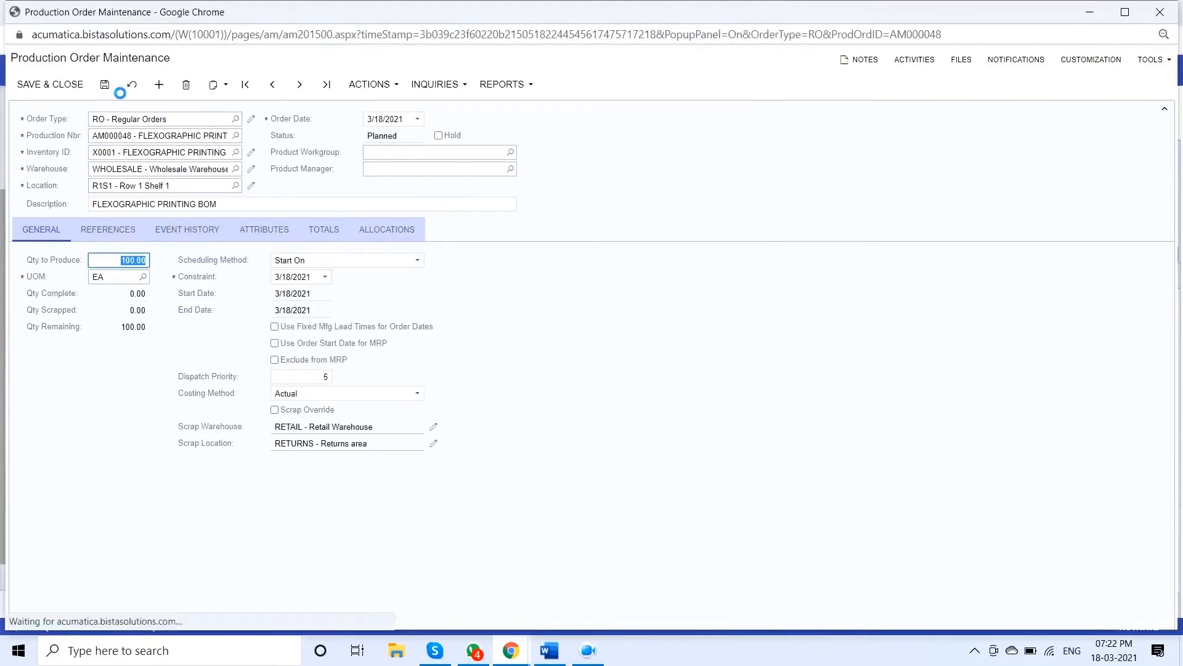
Open purchase order creation from the production order, review the proposed material lines, and process all of them into a purchase order
{"action": "left_click", "coordinate": [447, 85]}
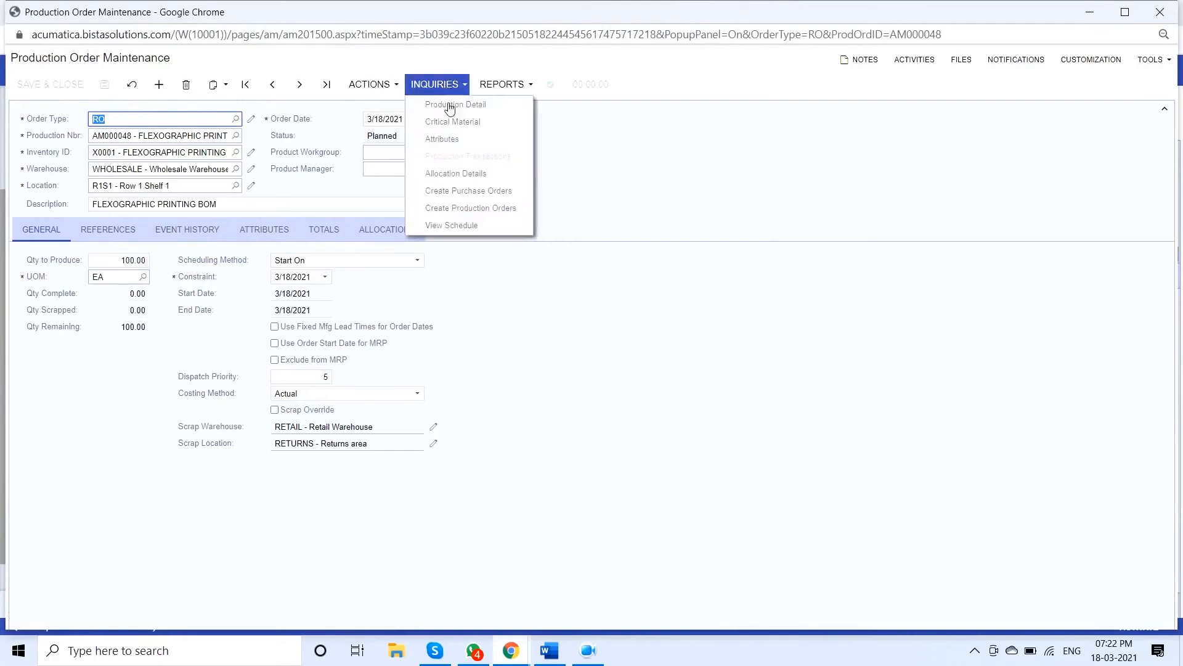
{"action": "left_click", "coordinate": [482, 192]}
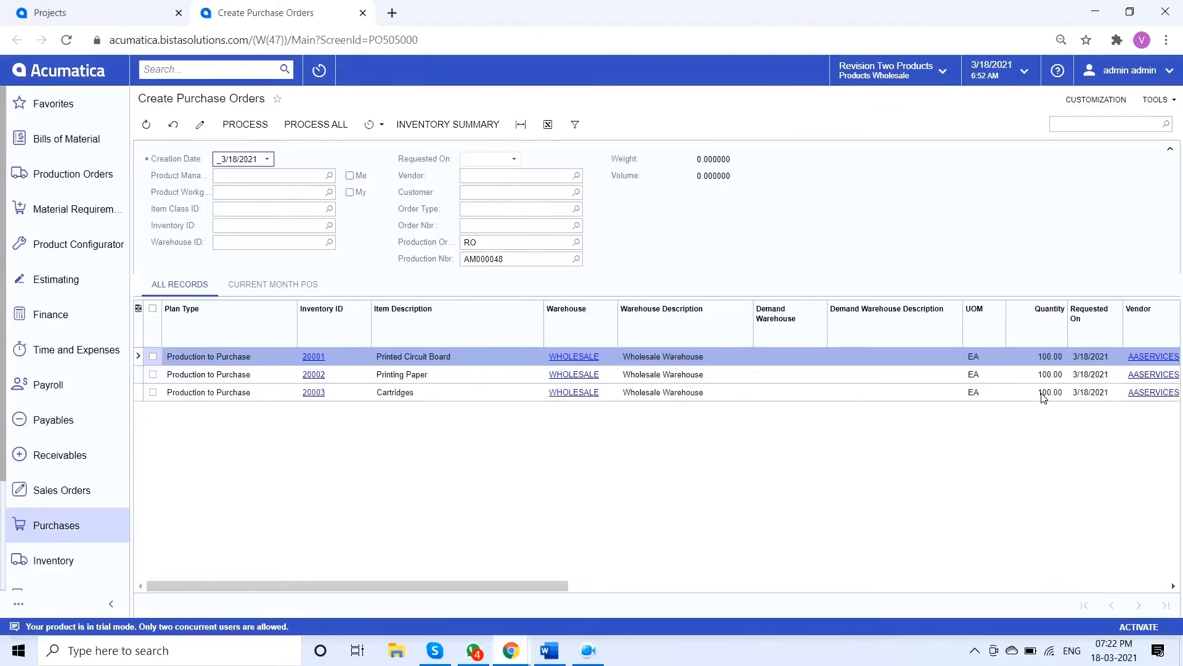
{"action": "left_click_drag", "start_coordinate": [546, 588], "coordinate": [906, 607]}
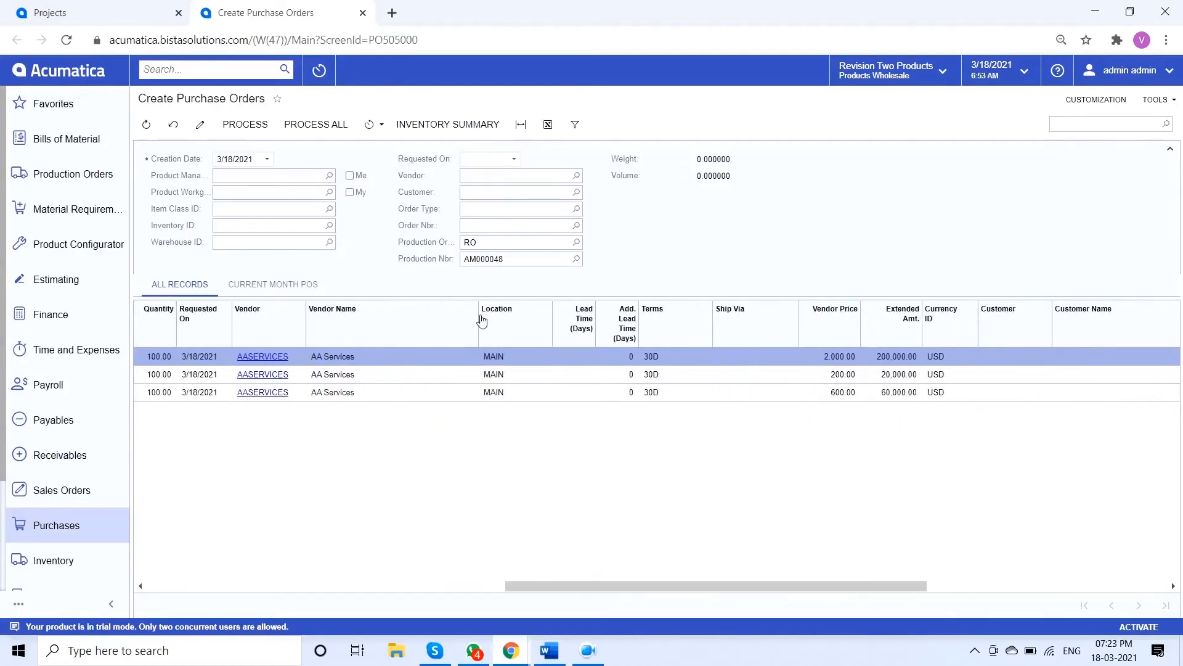
{"action": "left_click", "coordinate": [333, 125]}
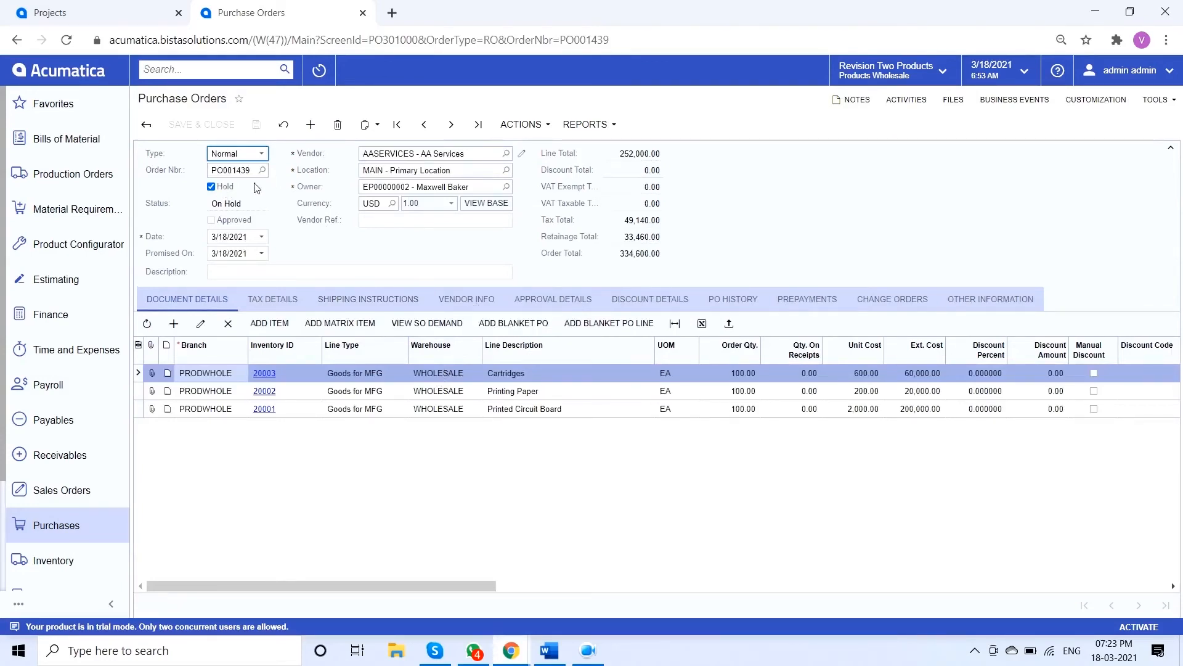
Take the AA Services purchase order off hold, save it, and approve it
{"action": "left_click", "coordinate": [222, 189]}
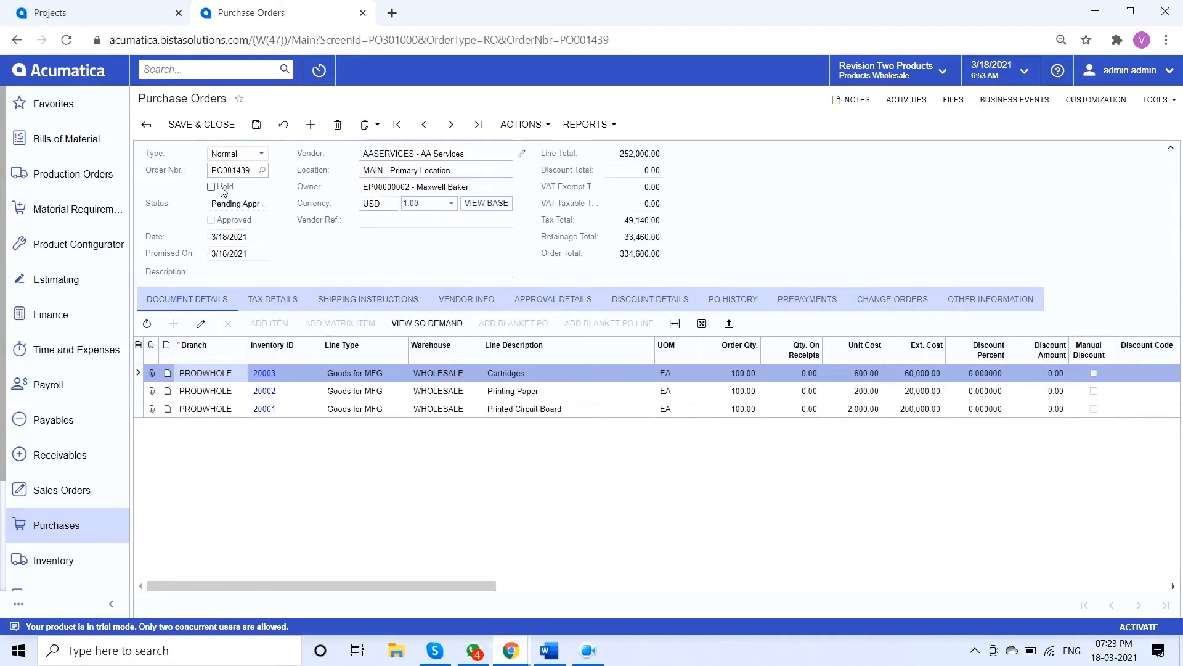
{"action": "left_click", "coordinate": [261, 131]}
{"action": "left_click", "coordinate": [538, 130]}
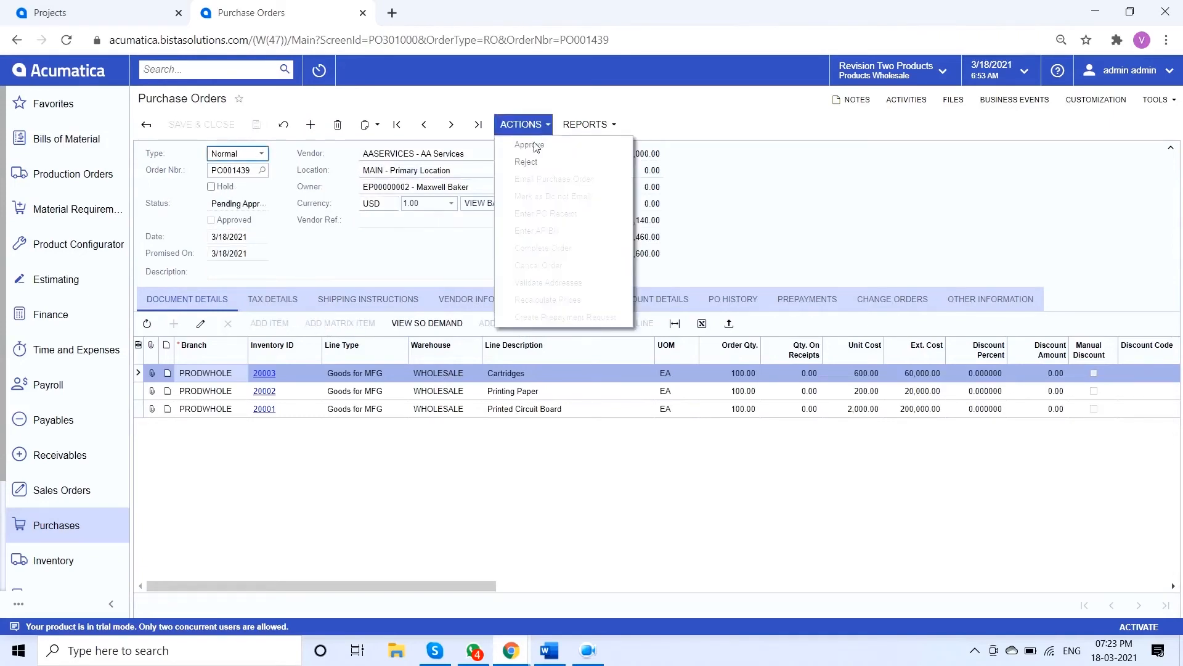
{"action": "left_click", "coordinate": [556, 154]}
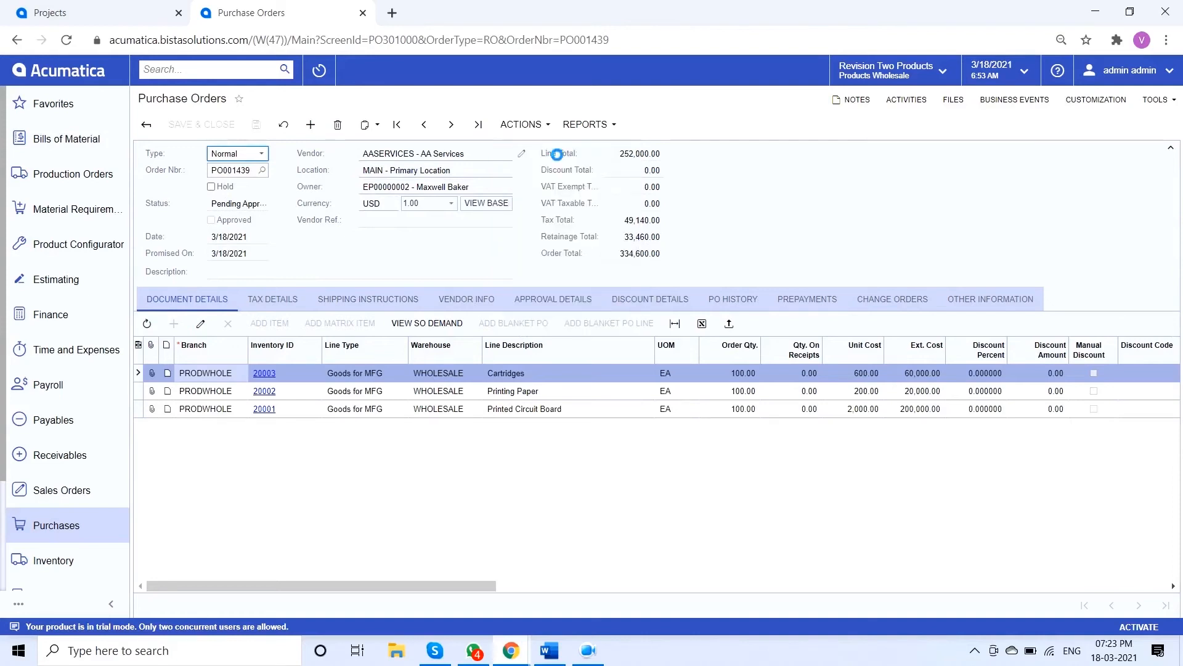
Enter a purchase receipt for the approved purchase order and release the receipt
{"action": "left_click", "coordinate": [545, 129]}
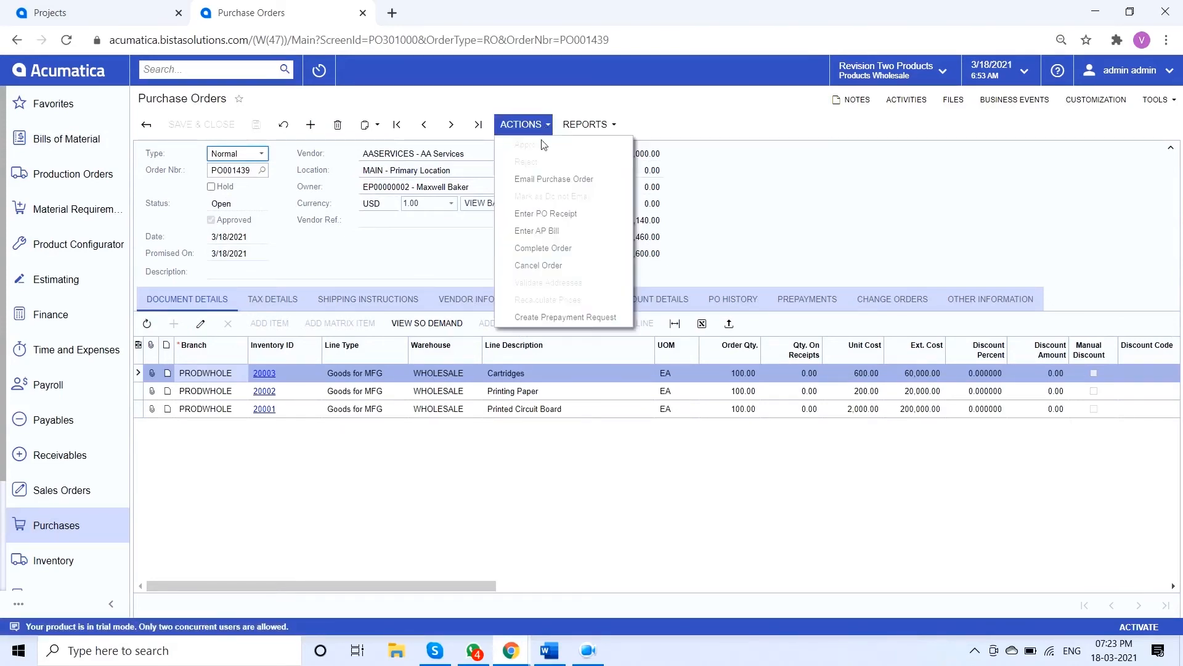
{"action": "left_click", "coordinate": [600, 220]}
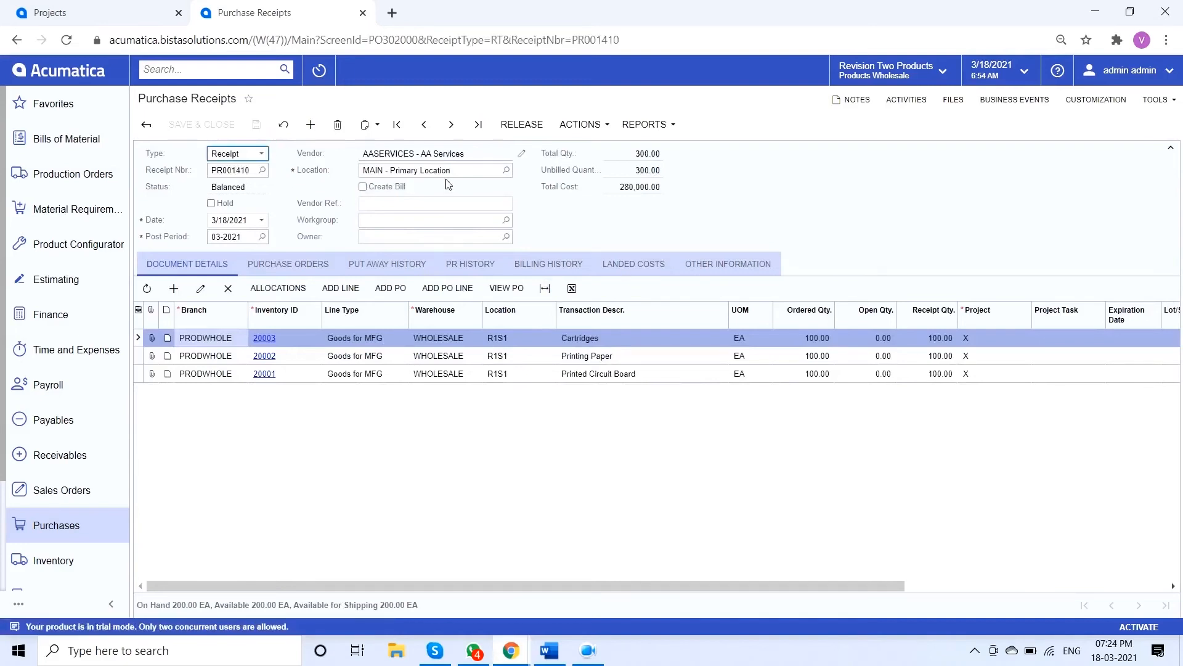
{"action": "left_click", "coordinate": [524, 130]}
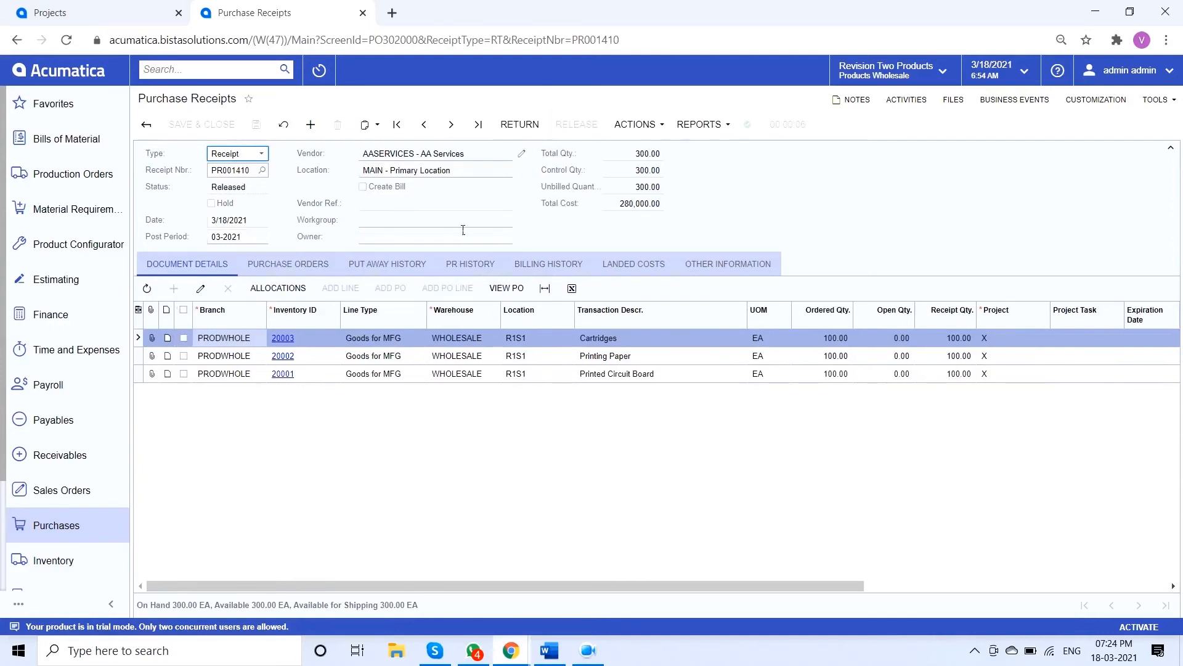
Open the list of production orders, sort it by production number in descending order, and open the project's newest order
{"action": "left_click", "coordinate": [87, 185]}
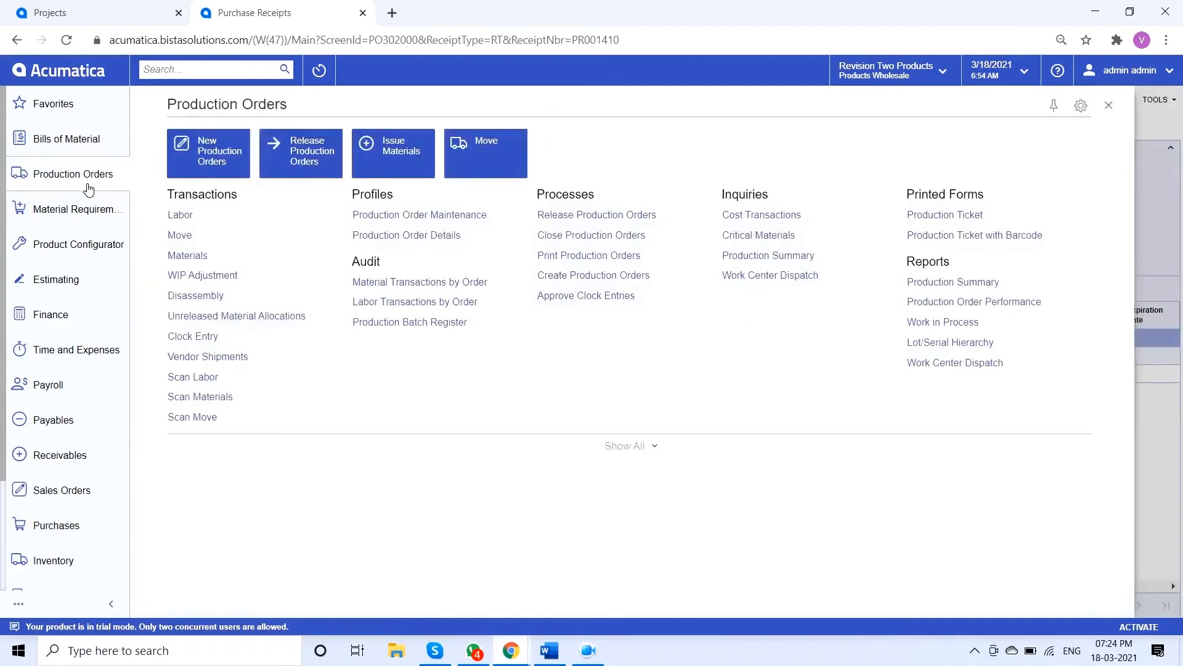
{"action": "left_click", "coordinate": [407, 222]}
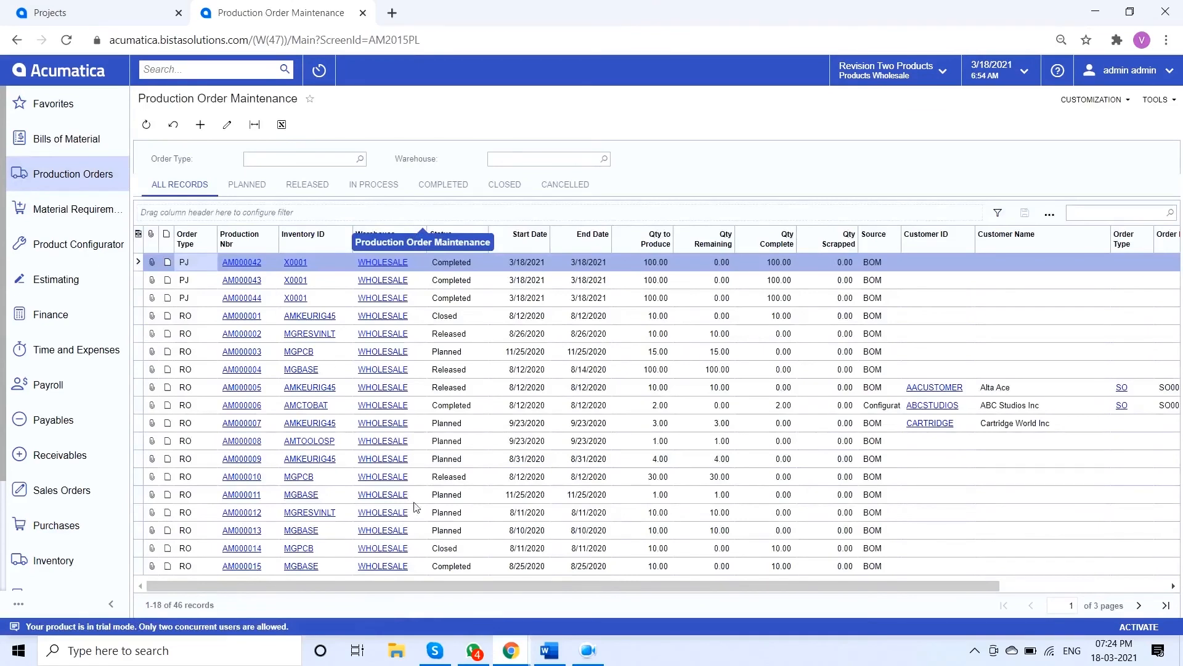
{"action": "mouse_move", "coordinate": [511, 659]}
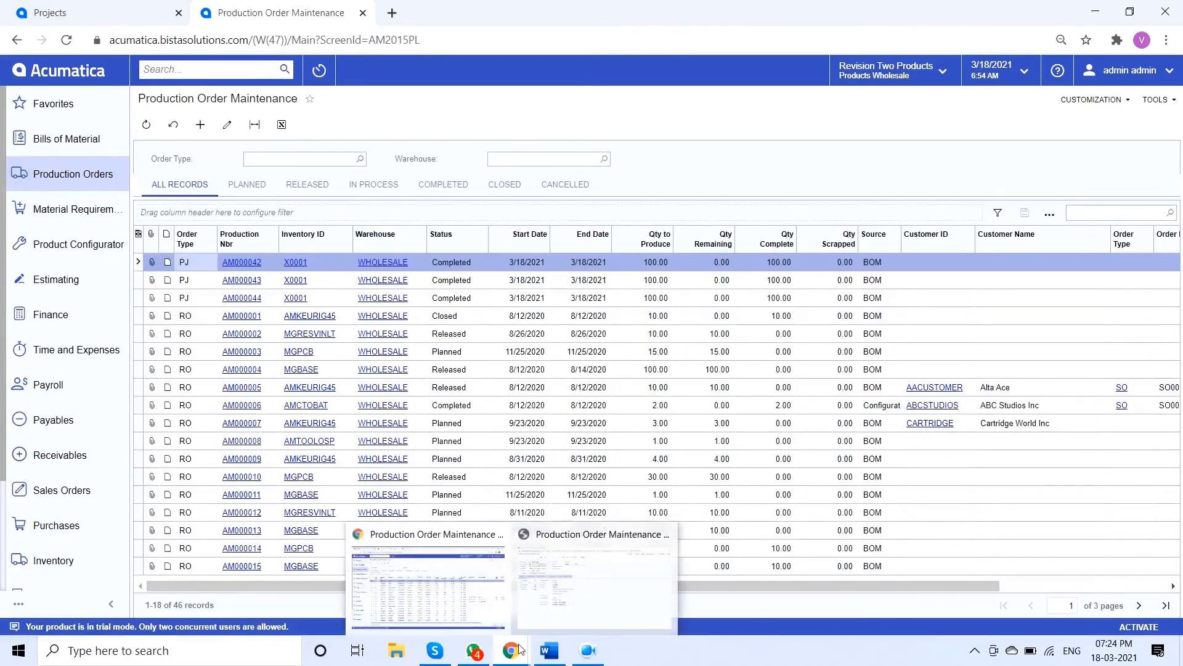
{"action": "mouse_move", "coordinate": [590, 578]}
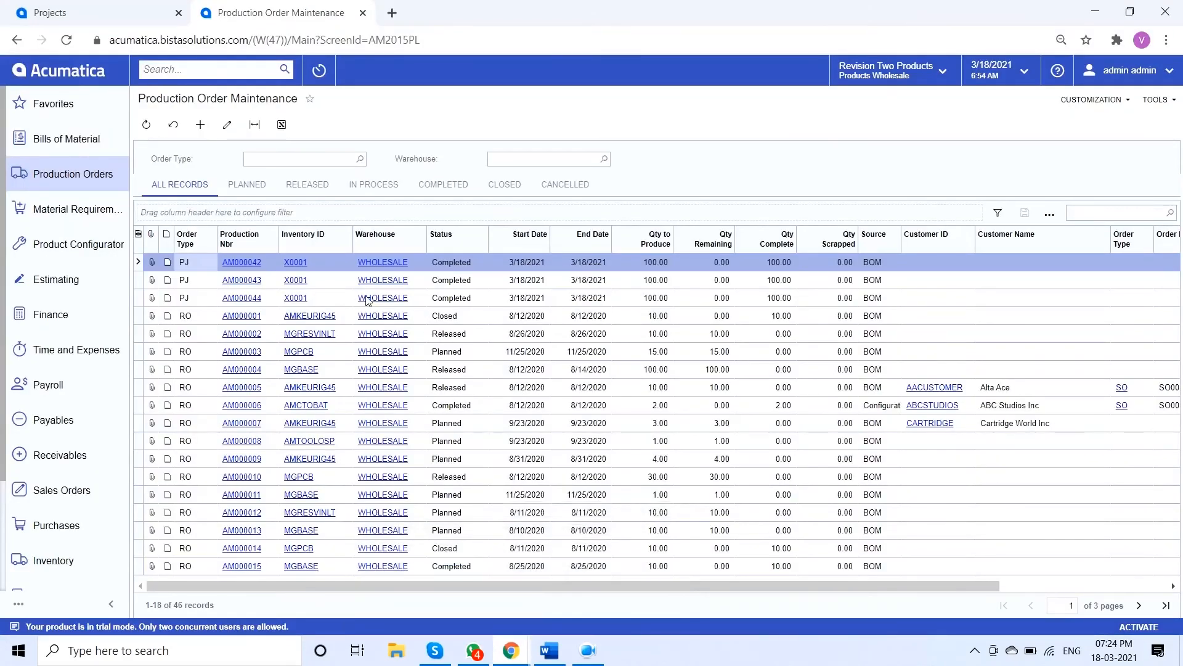
{"action": "left_click", "coordinate": [264, 248]}
{"action": "left_click", "coordinate": [272, 283]}
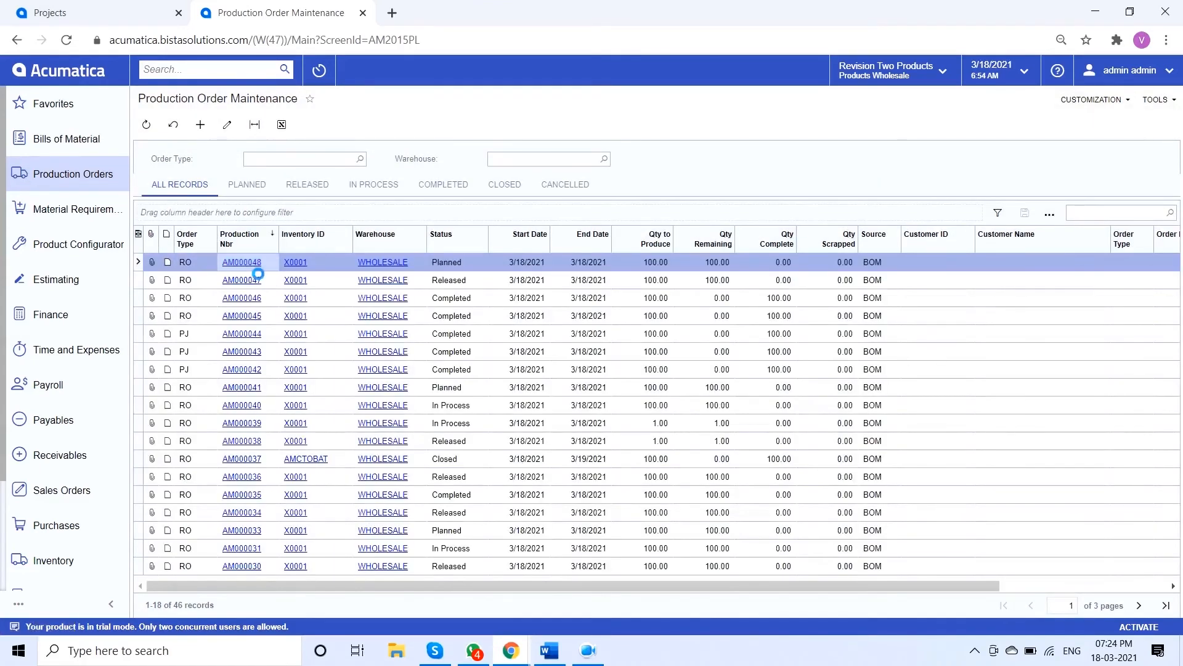
{"action": "left_click", "coordinate": [254, 264]}
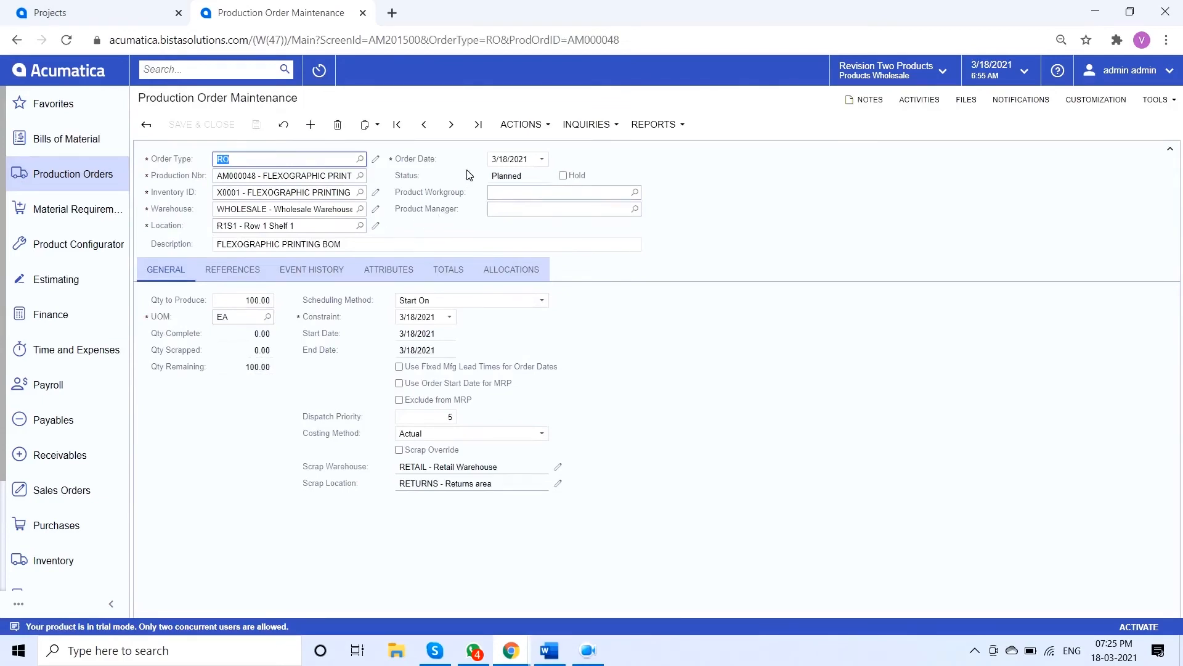
Release the production order and review its planned, actual and variance cost totals
{"action": "left_click", "coordinate": [543, 130]}
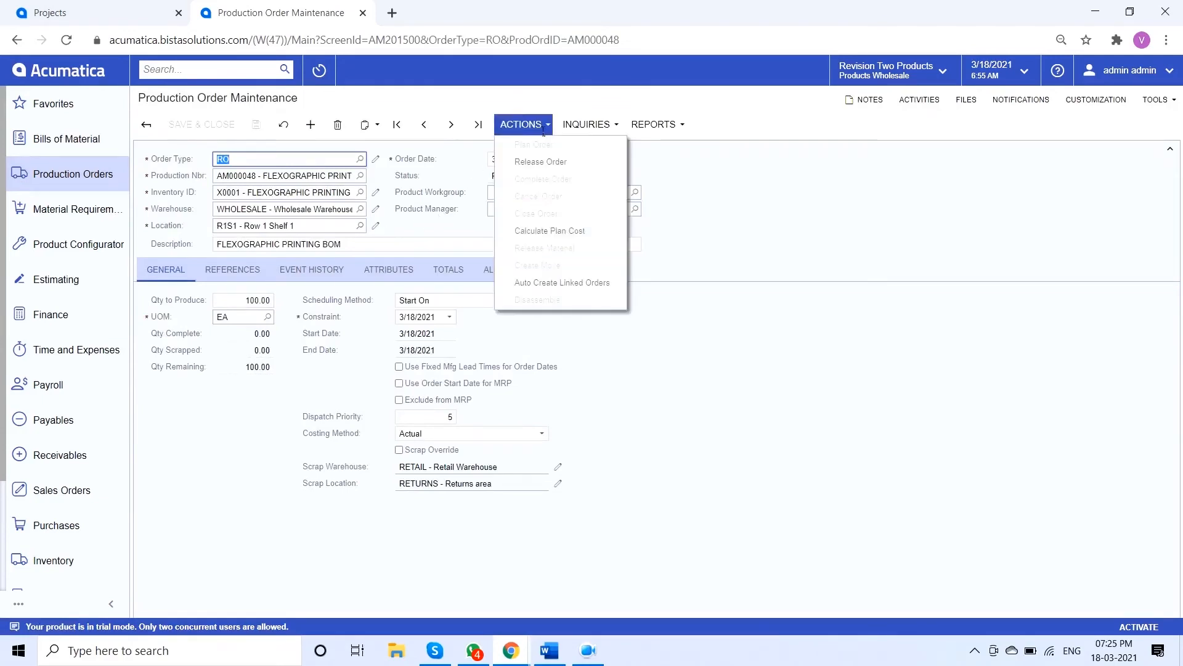
{"action": "left_click", "coordinate": [557, 165]}
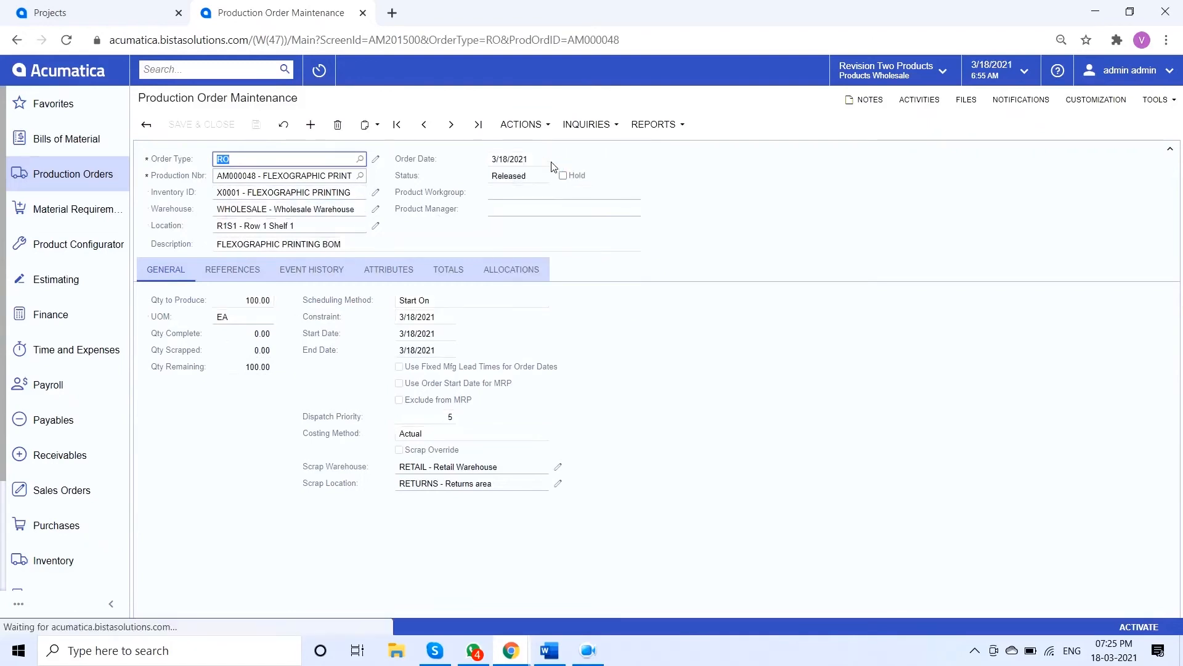
{"action": "left_click", "coordinate": [464, 276]}
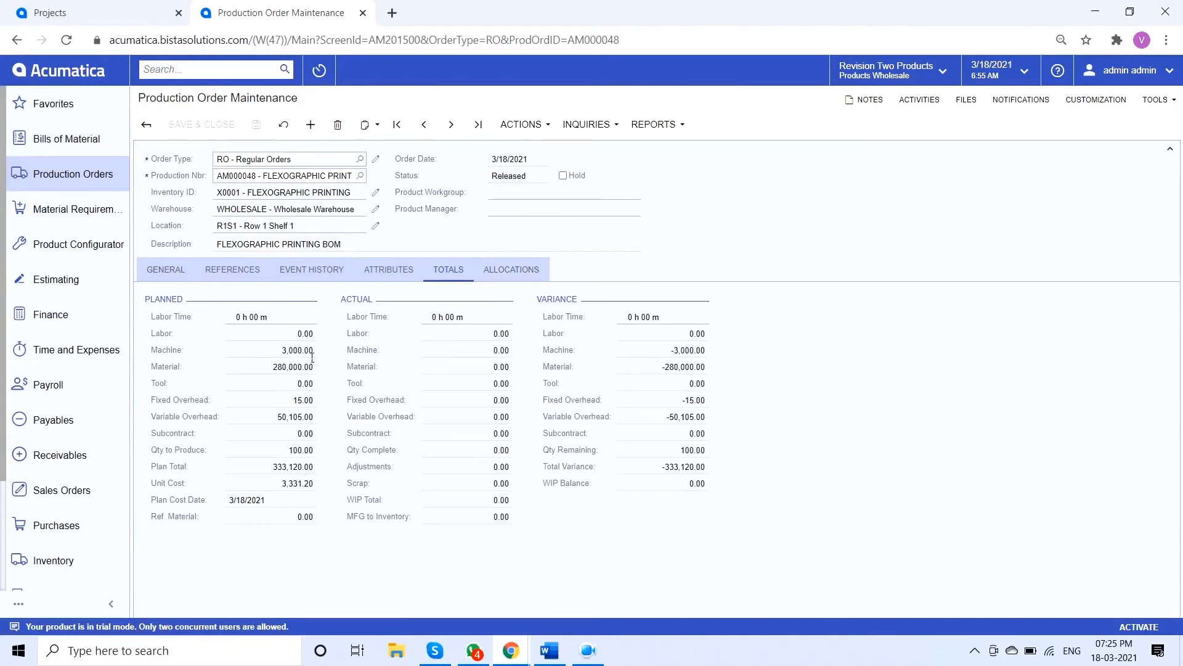
Start the material release for the production order and select all required materials to create a materials batch
{"action": "left_click", "coordinate": [536, 131]}
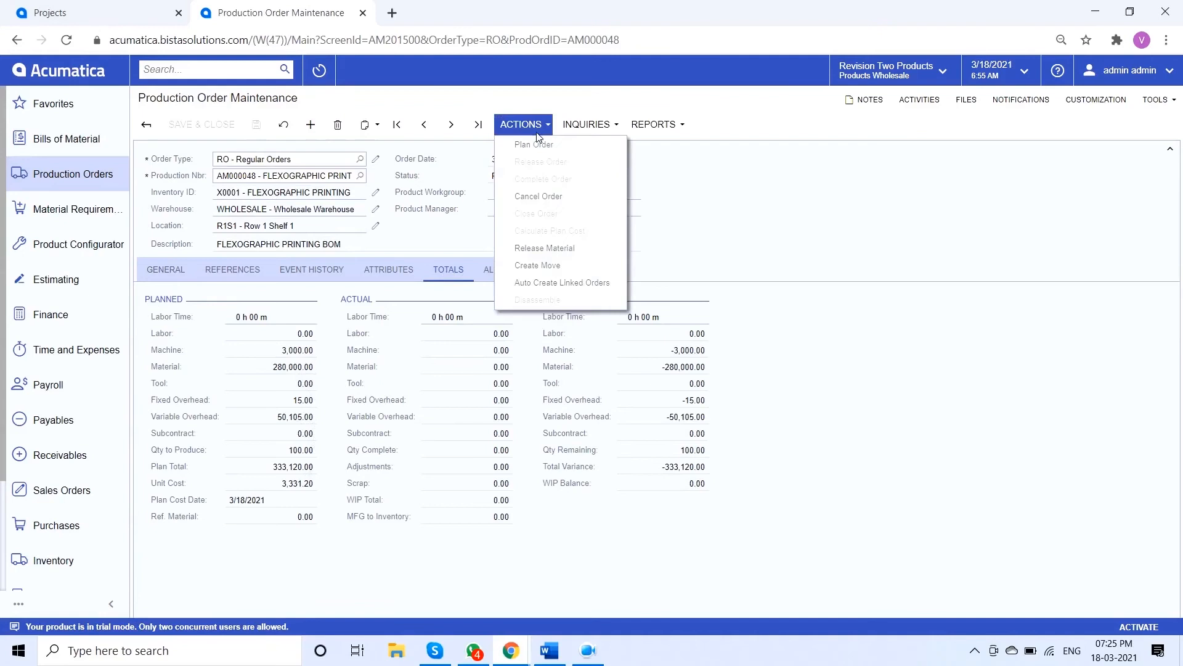
{"action": "left_click", "coordinate": [566, 249]}
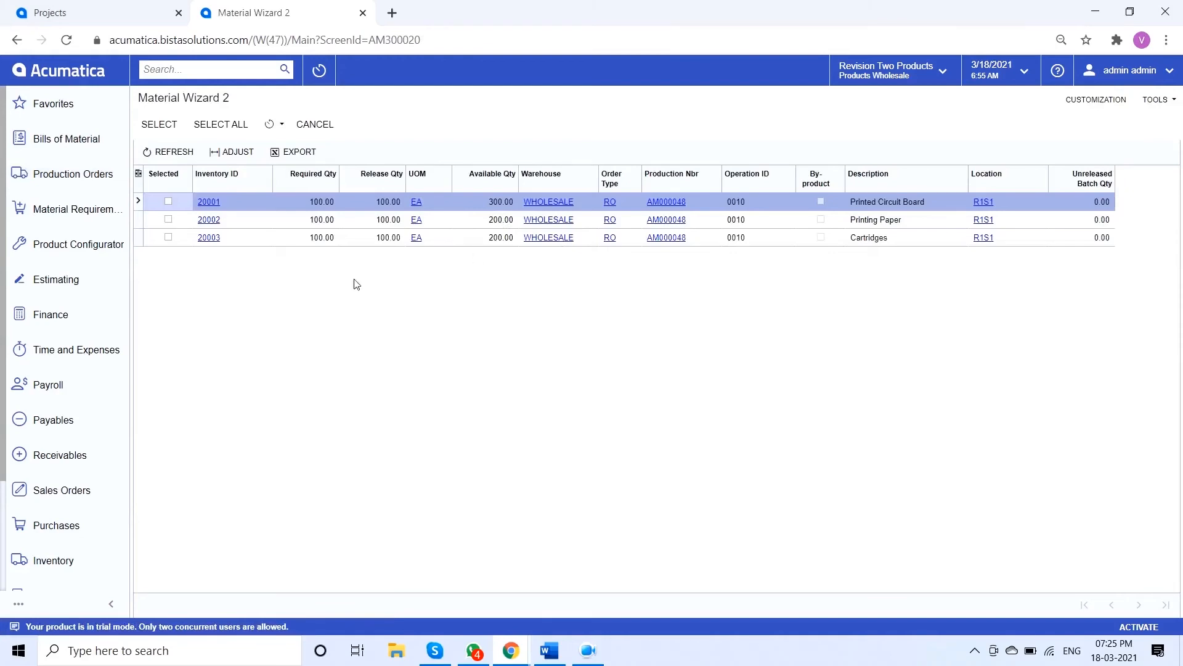
{"action": "left_click", "coordinate": [244, 137]}
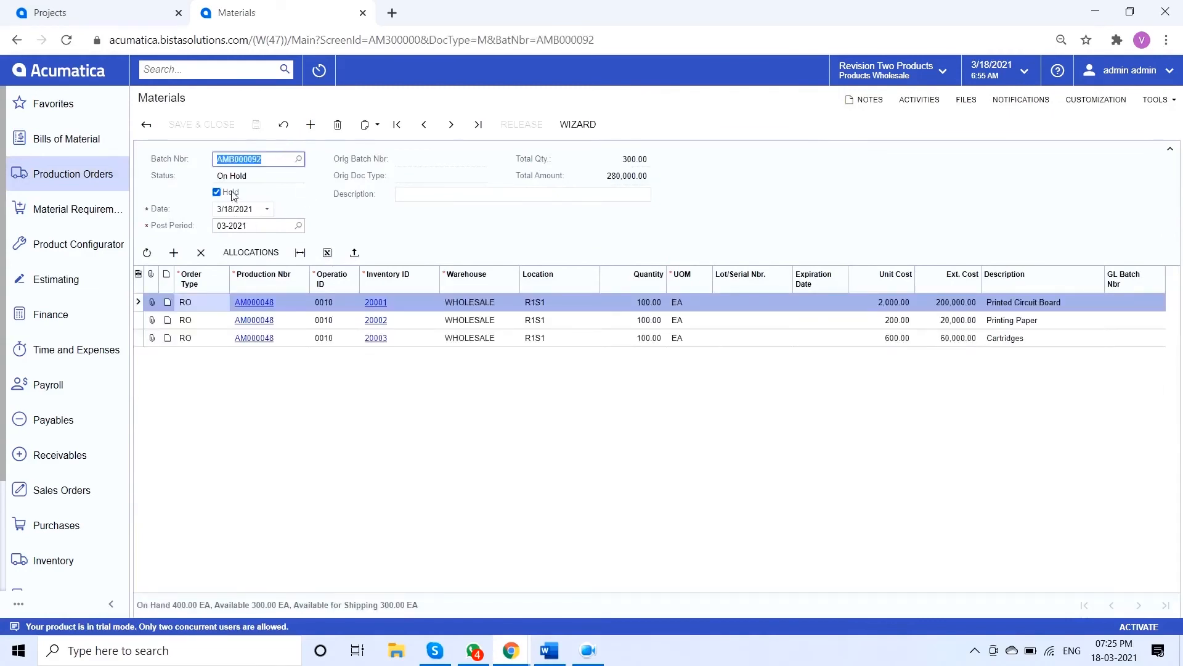
Take the materials batch off hold, save it, and release it
{"action": "left_click", "coordinate": [233, 195]}
{"action": "left_click", "coordinate": [256, 124]}
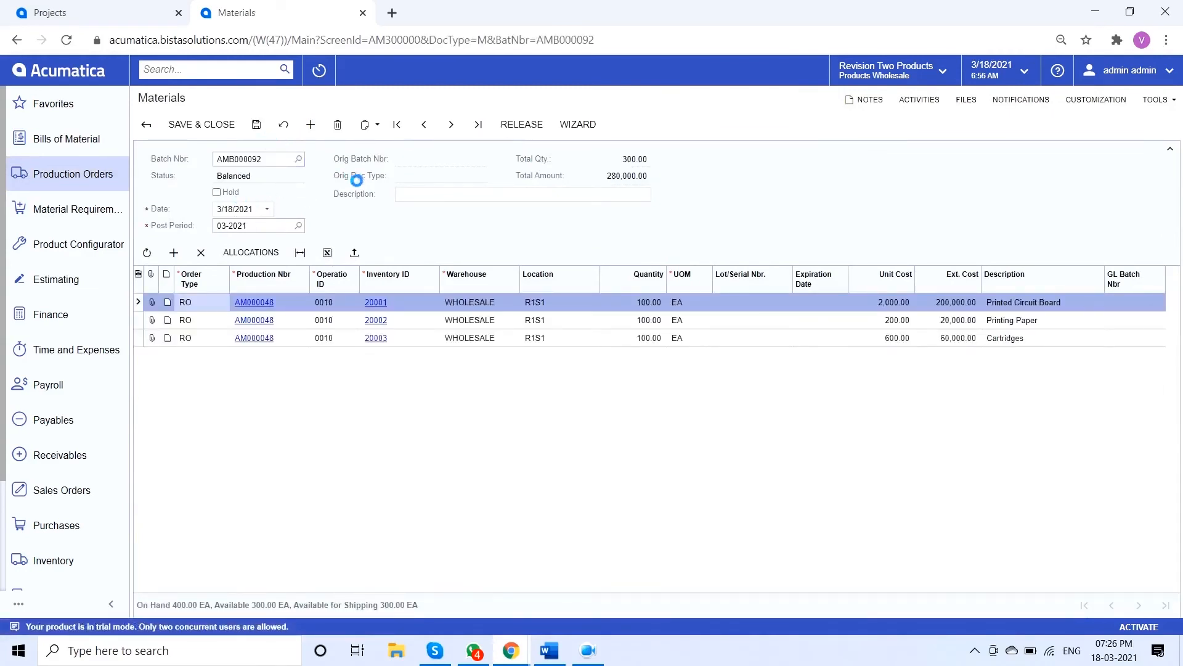
{"action": "left_click", "coordinate": [524, 126]}
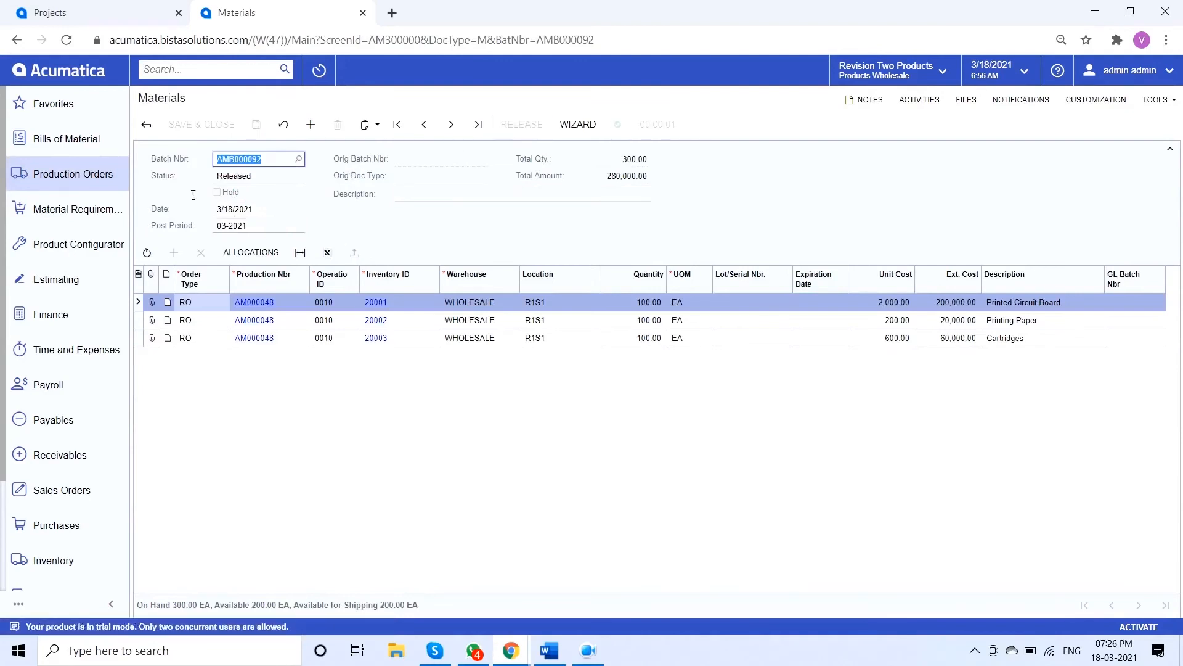
Return to the production order and create a new move transaction from it
{"action": "left_click", "coordinate": [17, 40]}
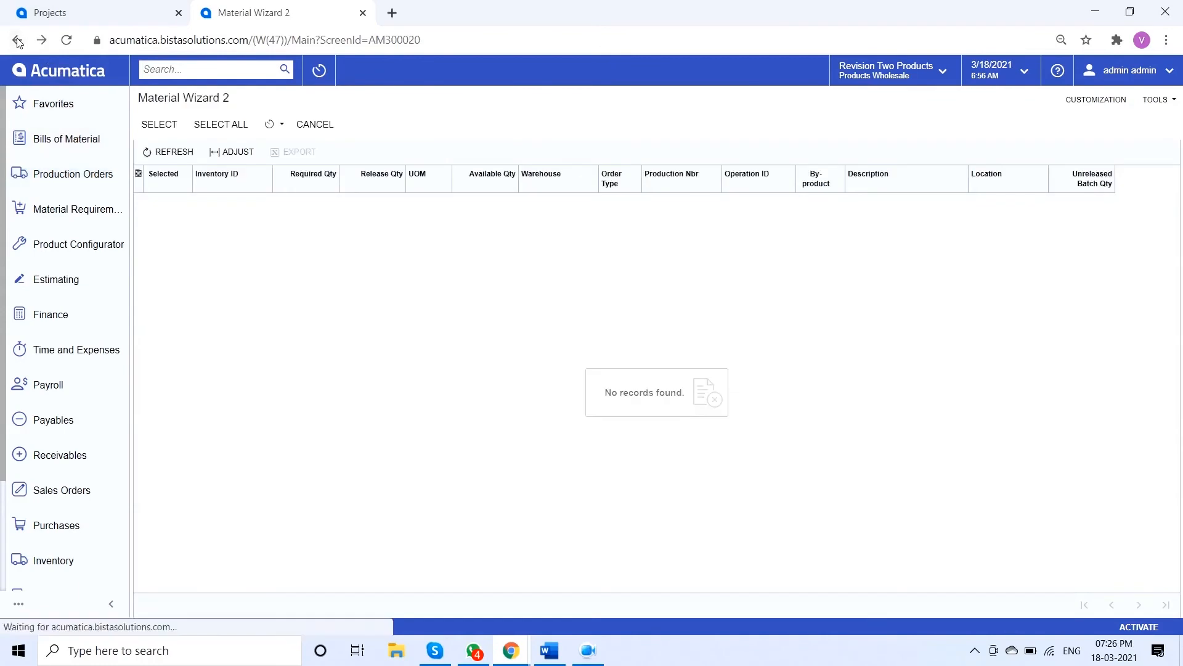
{"action": "left_click", "coordinate": [17, 40]}
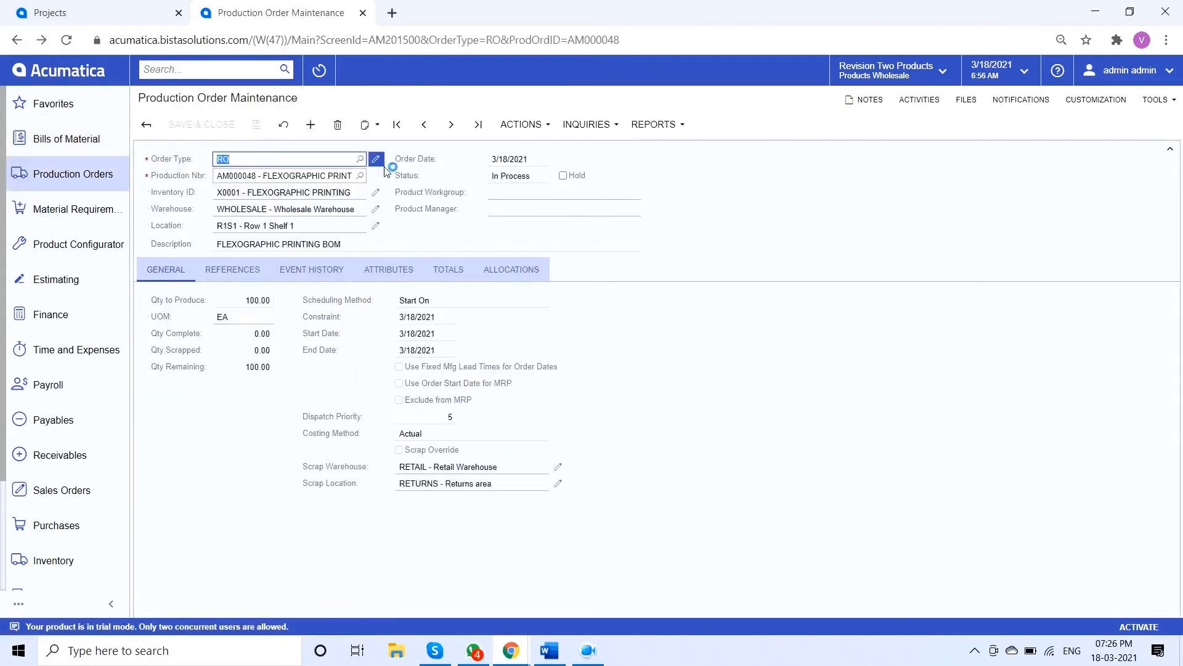
{"action": "left_click", "coordinate": [520, 125]}
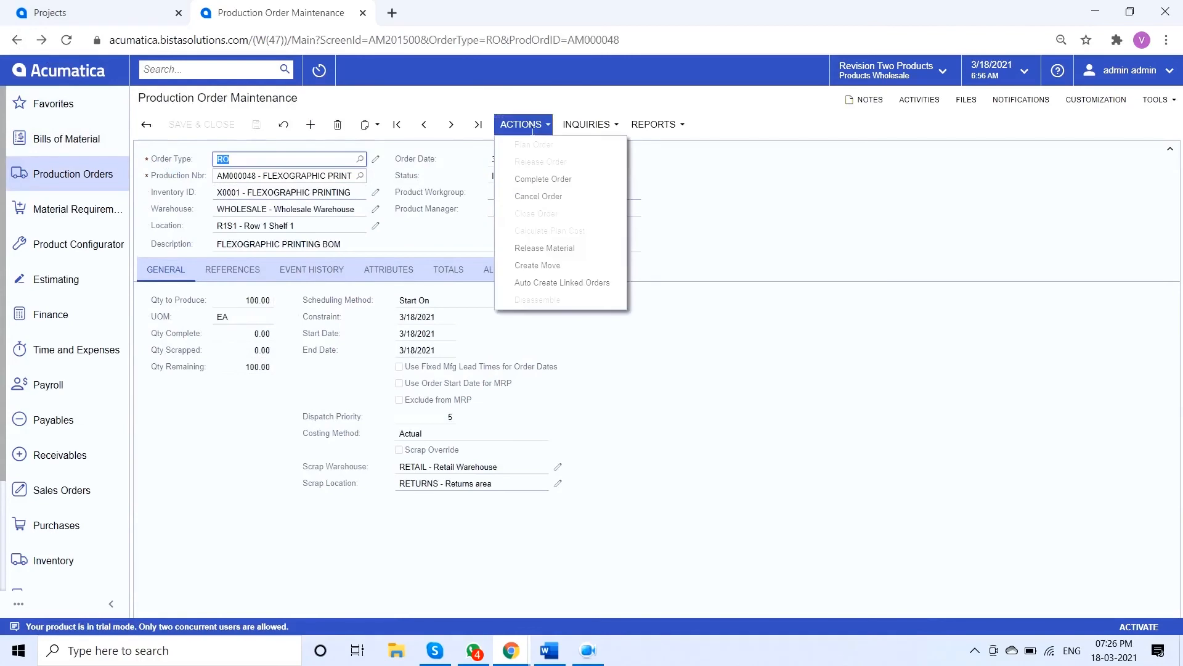
{"action": "left_click", "coordinate": [580, 271]}
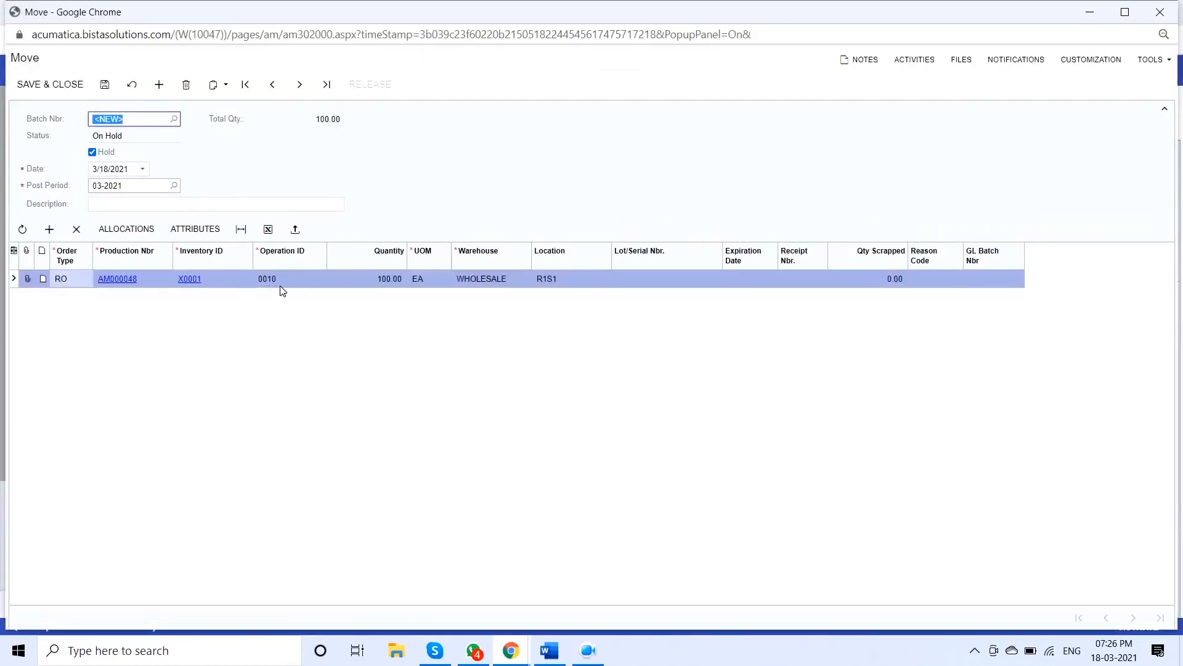
Save the move transaction for operation 0010, take it off hold, release it, and return to the production order
{"action": "left_click", "coordinate": [104, 85]}
{"action": "left_click", "coordinate": [113, 151]}
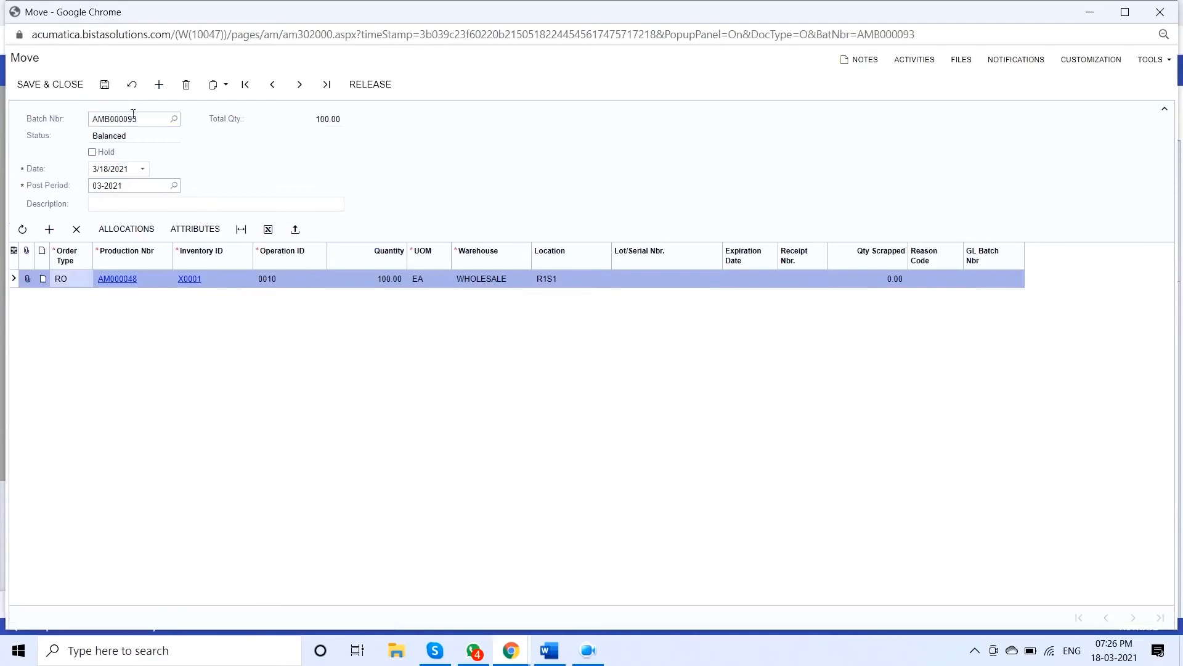
{"action": "left_click", "coordinate": [376, 92]}
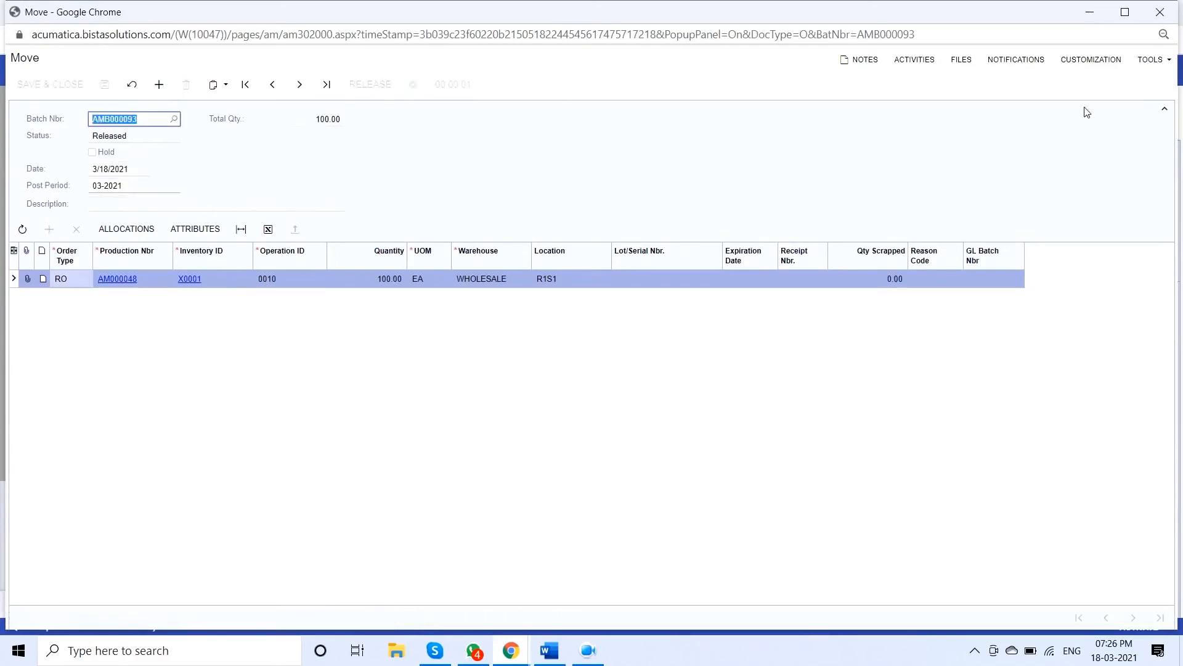
{"action": "left_click", "coordinate": [1161, 12]}
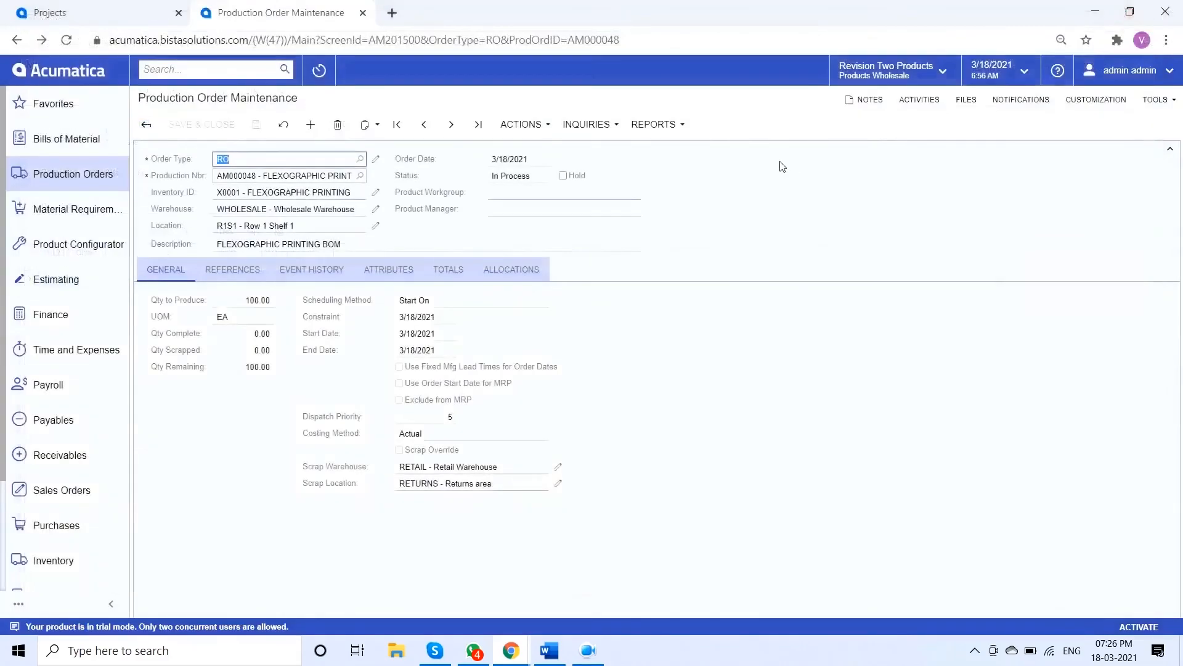
Create a second move transaction from the production order for operation 0020, take it off hold, and release it
{"action": "left_click", "coordinate": [524, 125]}
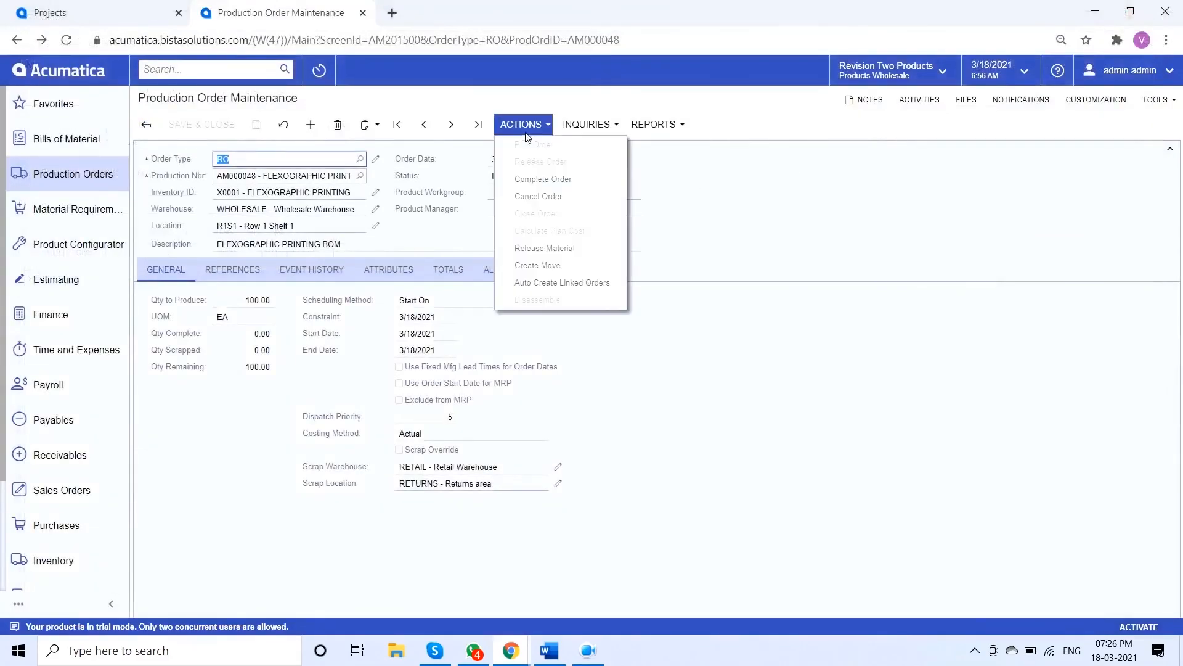
{"action": "left_click", "coordinate": [557, 269]}
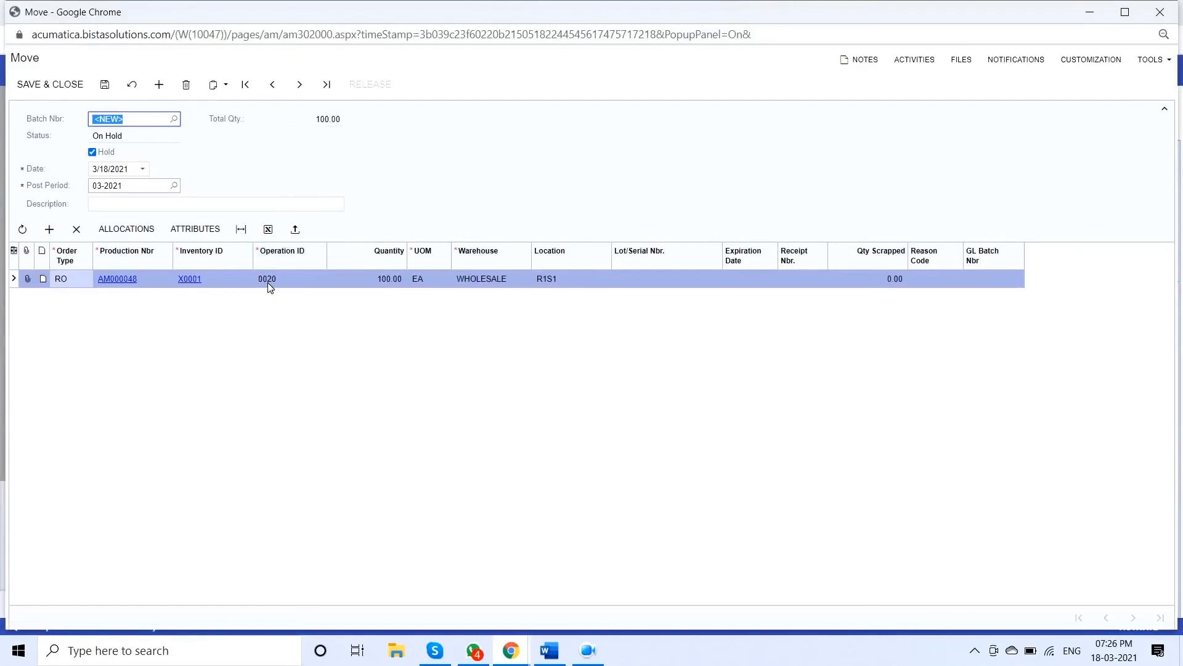
{"action": "left_click", "coordinate": [105, 153]}
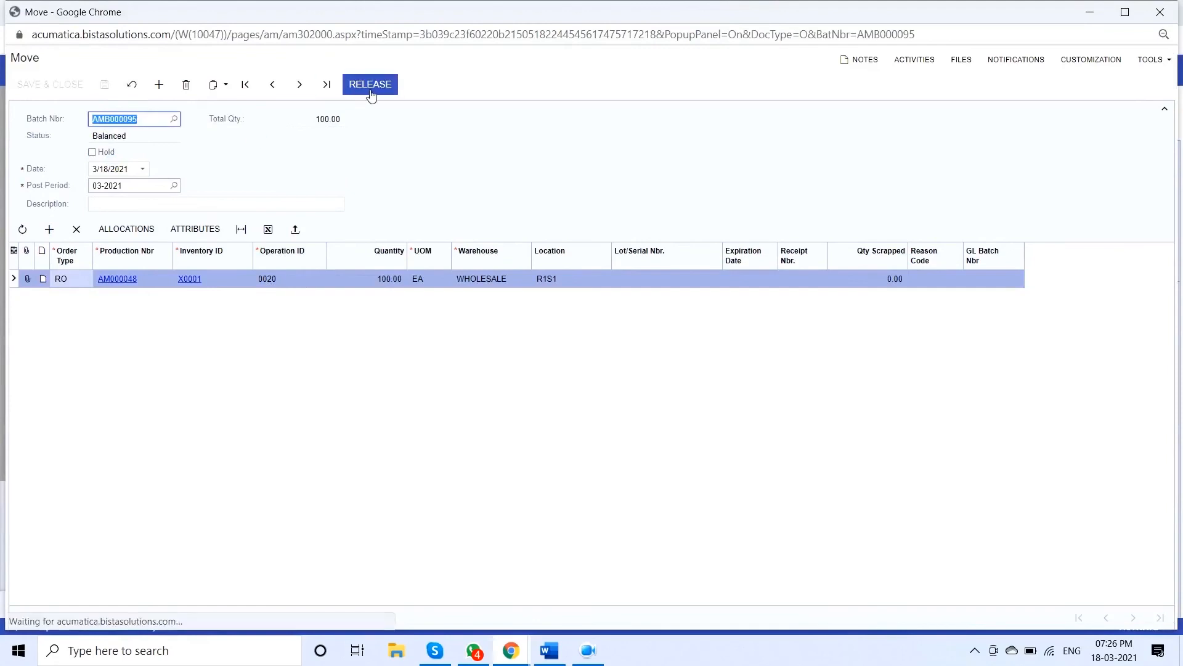
{"action": "left_click", "coordinate": [370, 84]}
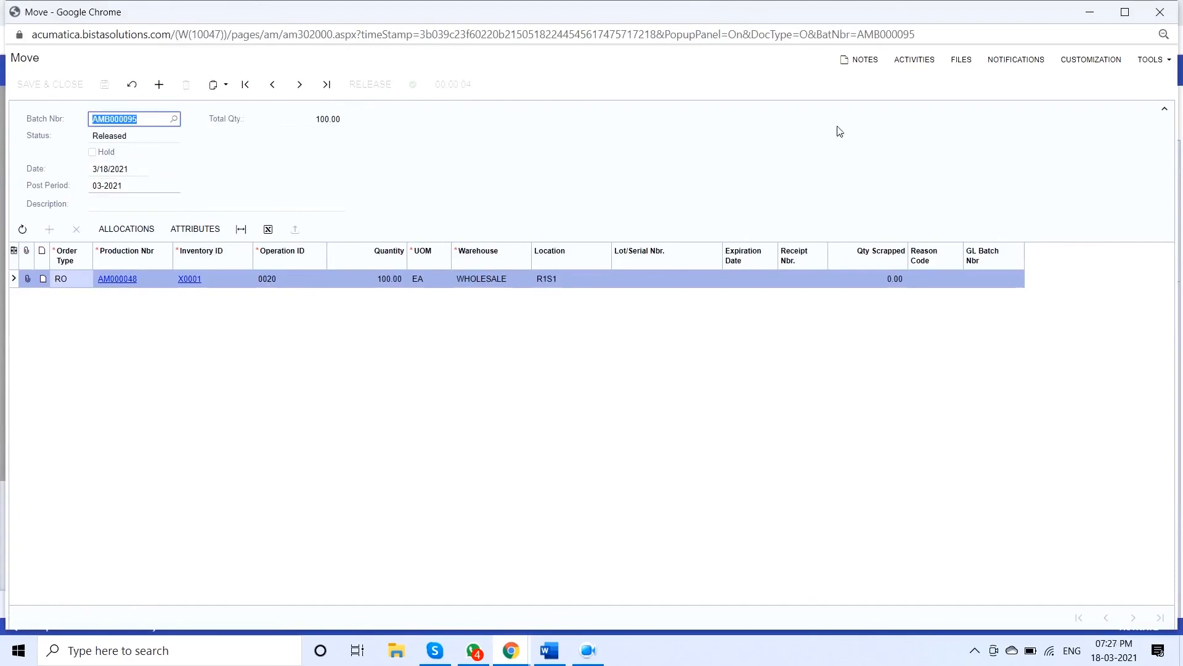
{"action": "left_click", "coordinate": [1169, 11]}
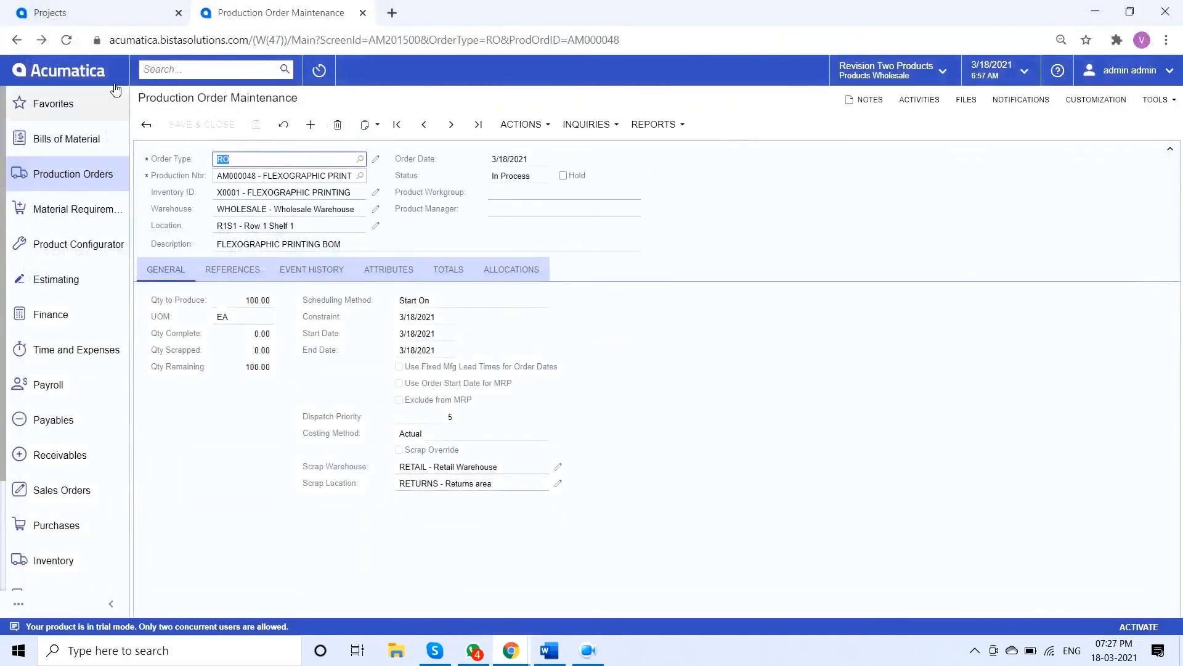
Refresh the production order and review its cost totals and event history
{"action": "left_click", "coordinate": [68, 41]}
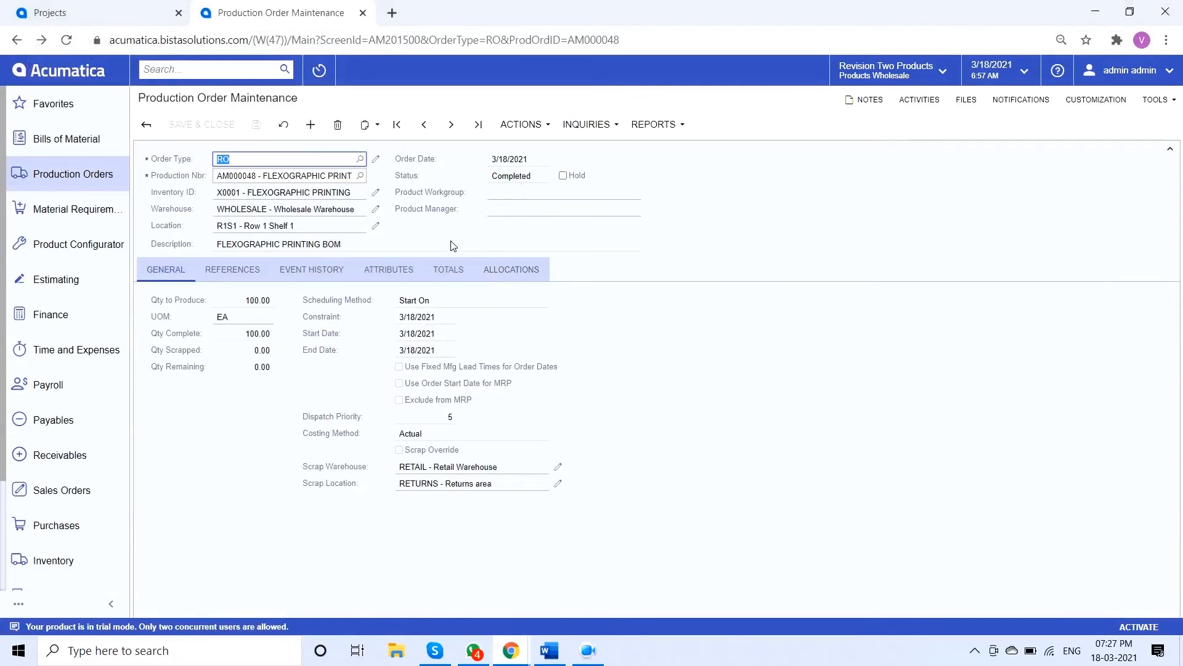
{"action": "left_click", "coordinate": [448, 276]}
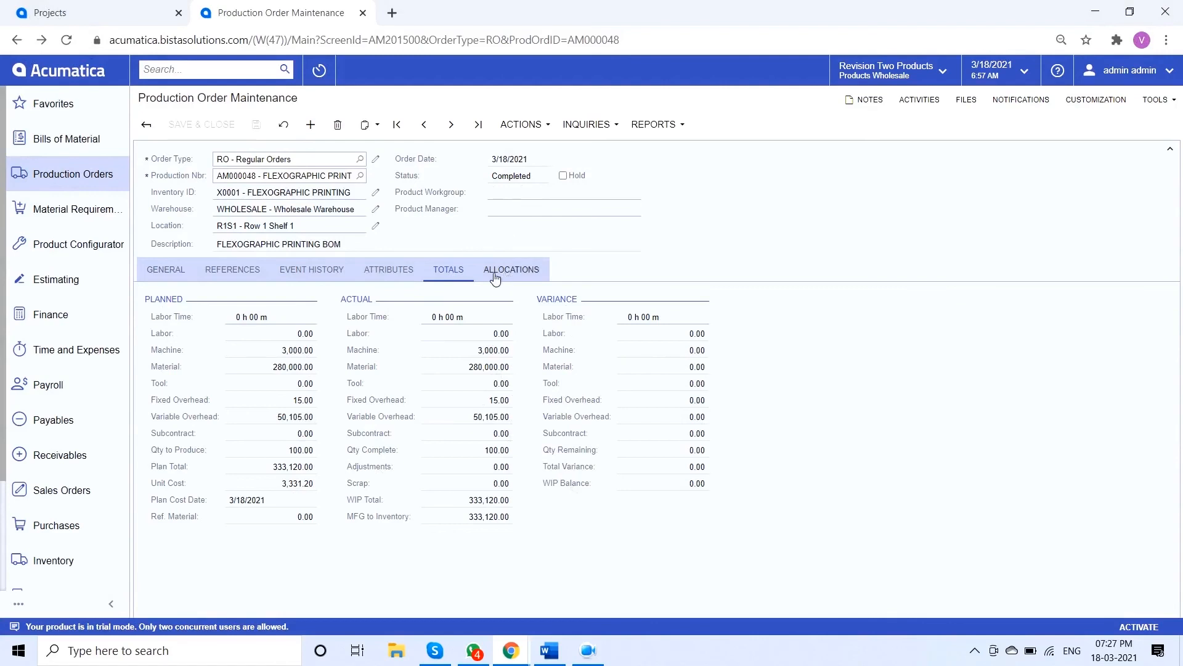
{"action": "left_click", "coordinate": [330, 274]}
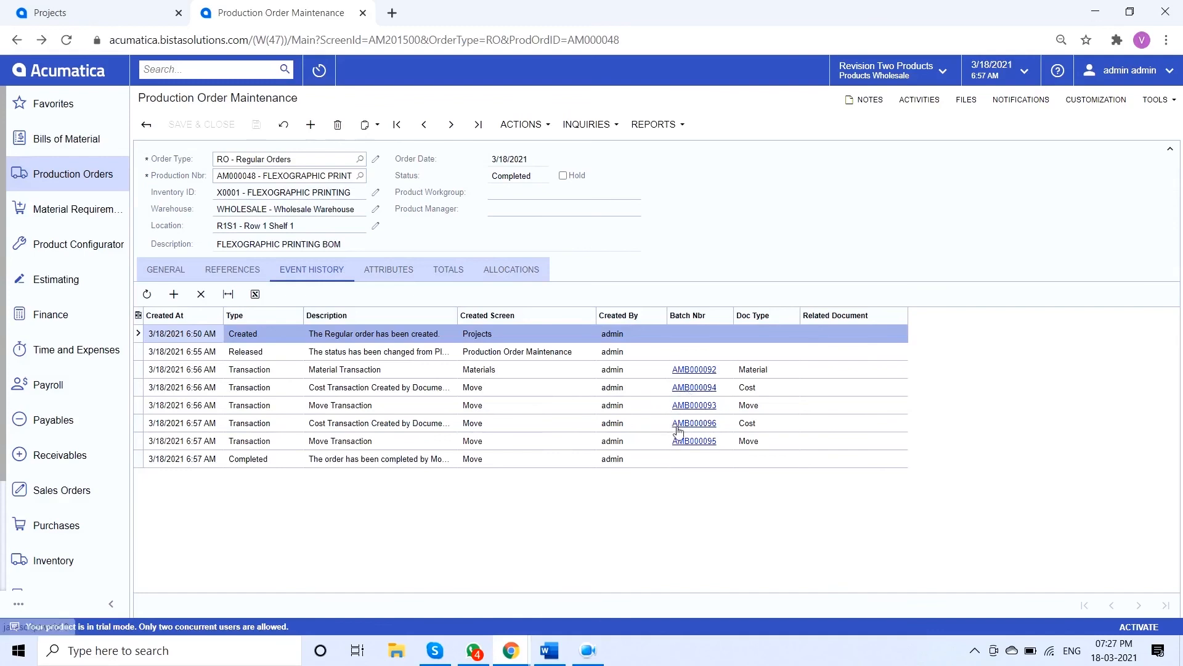
Start the Close Order process from the production order
{"action": "left_click", "coordinate": [537, 124]}
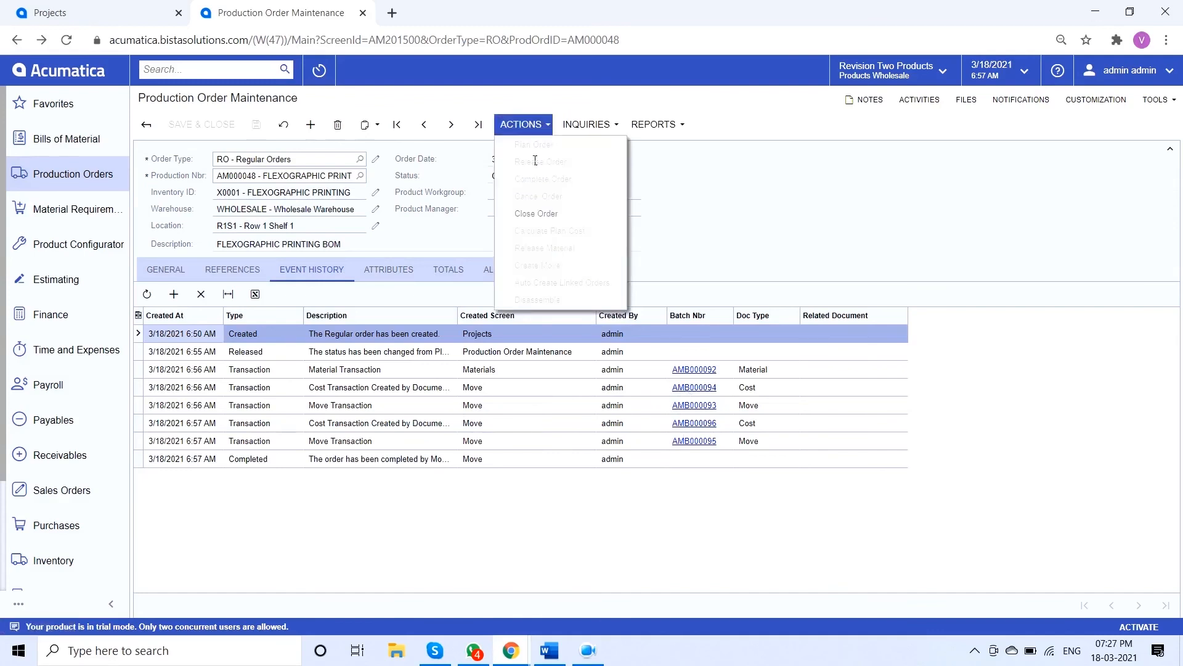
{"action": "left_click", "coordinate": [536, 214]}
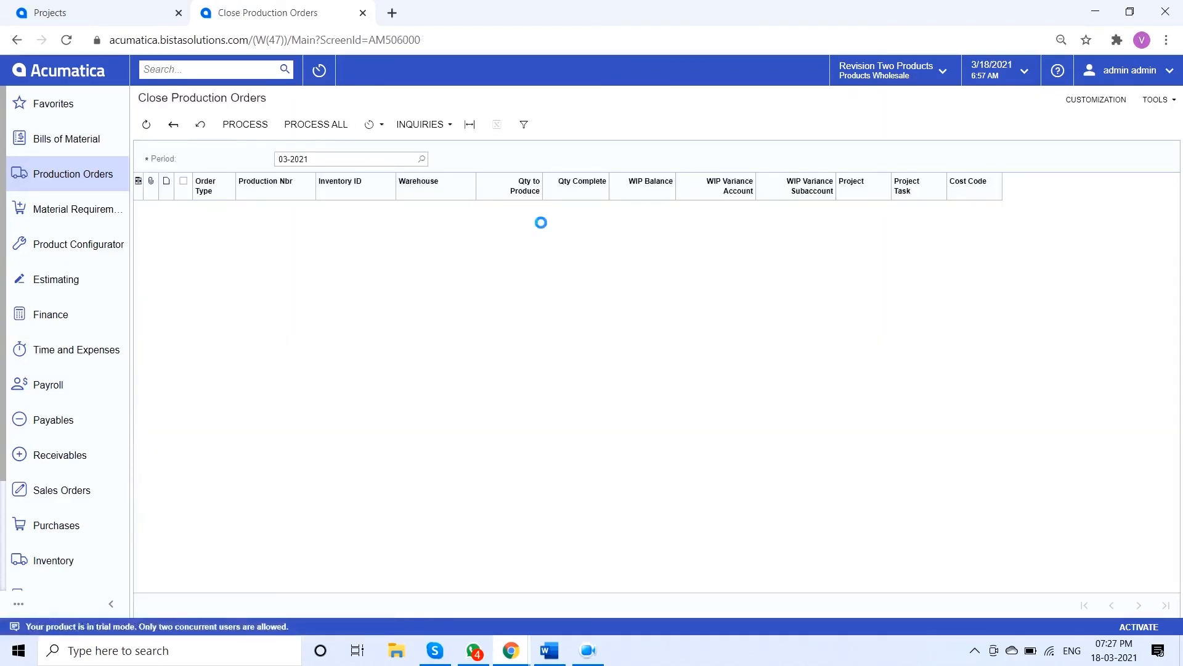
Return to the Custom Design Production project, show its balances, and run Validate Project Balance to update the actual costs
{"action": "left_click", "coordinate": [119, 13]}
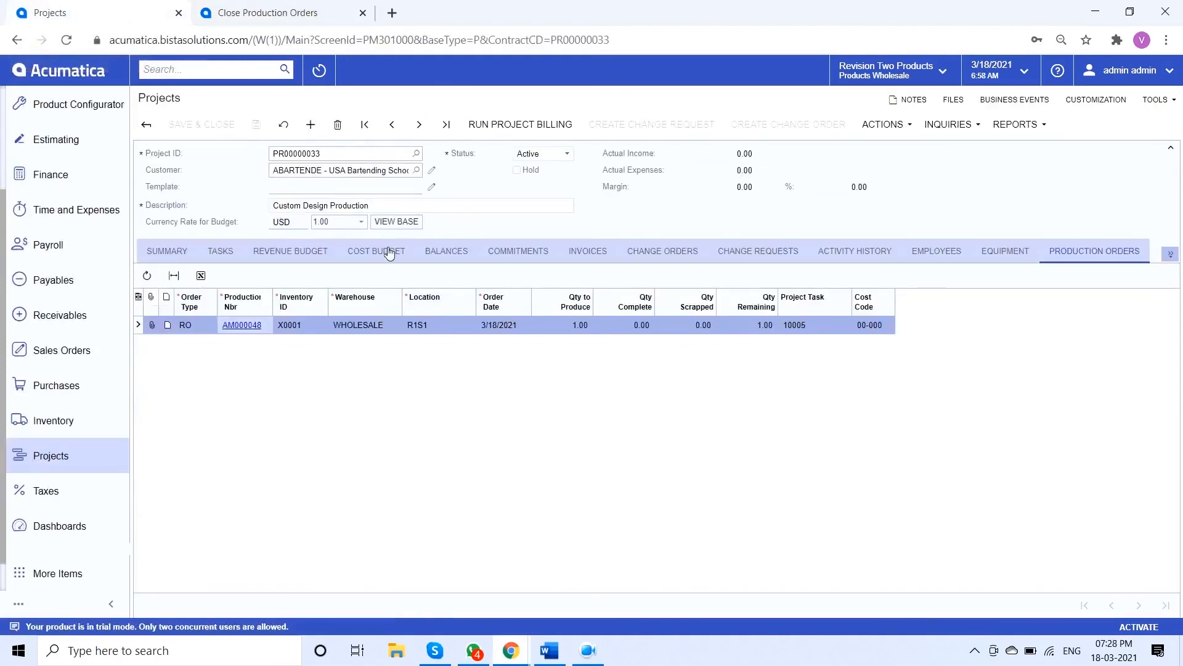
{"action": "left_click", "coordinate": [463, 259]}
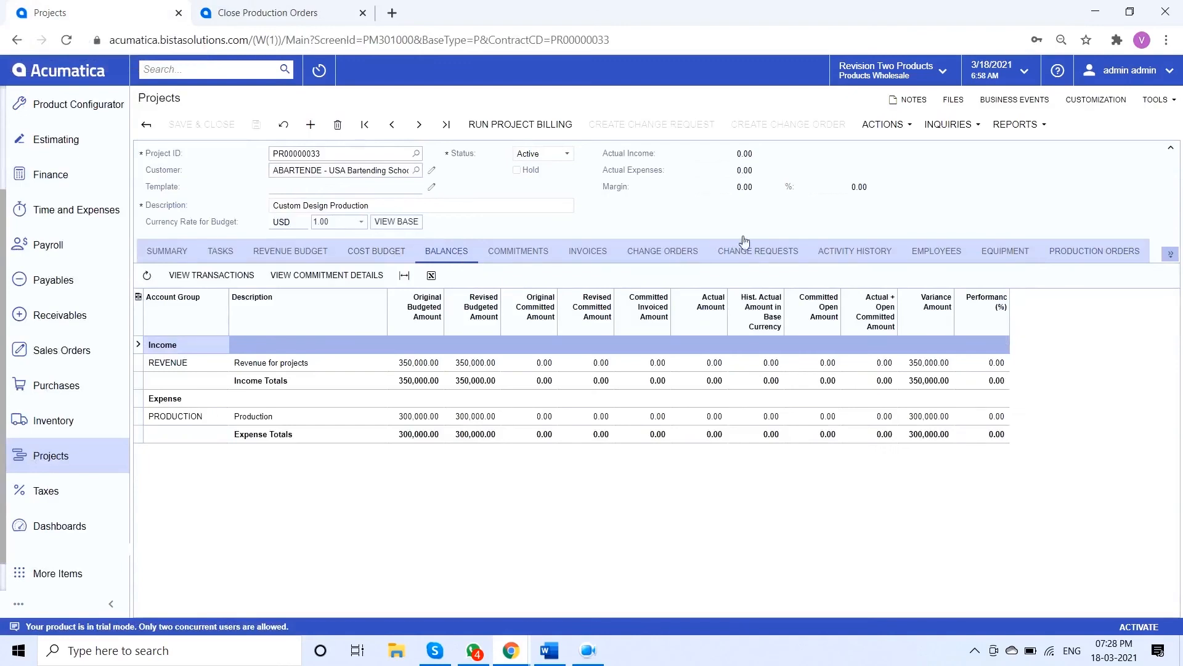
{"action": "left_click", "coordinate": [891, 125]}
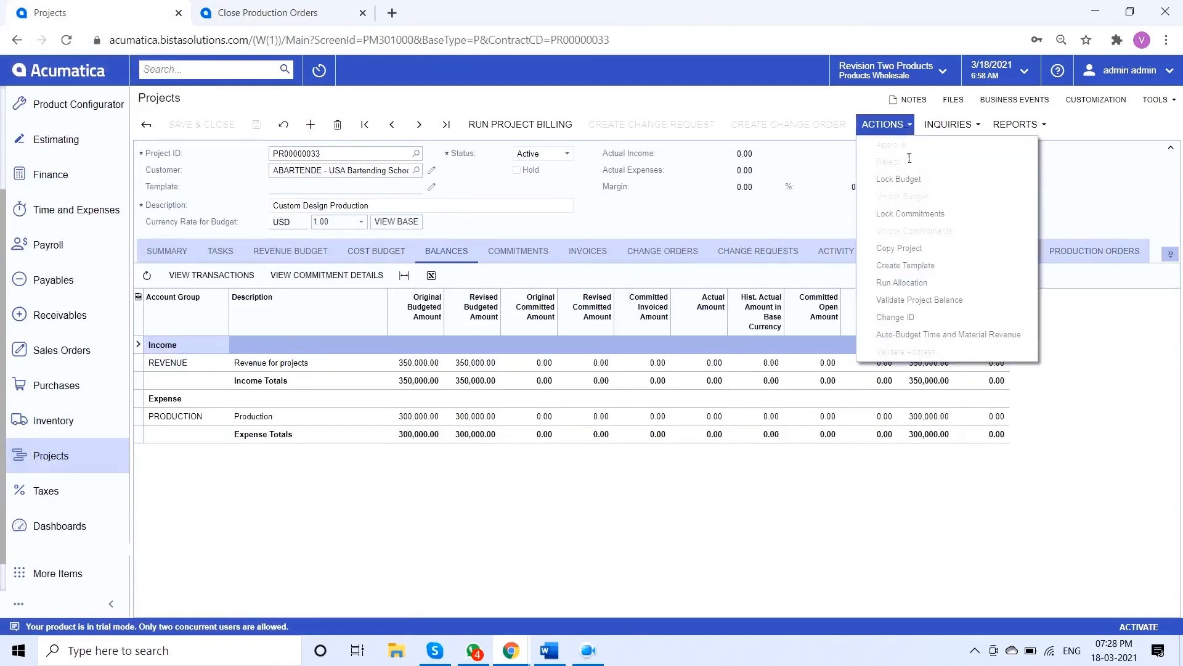
{"action": "left_click", "coordinate": [976, 304]}
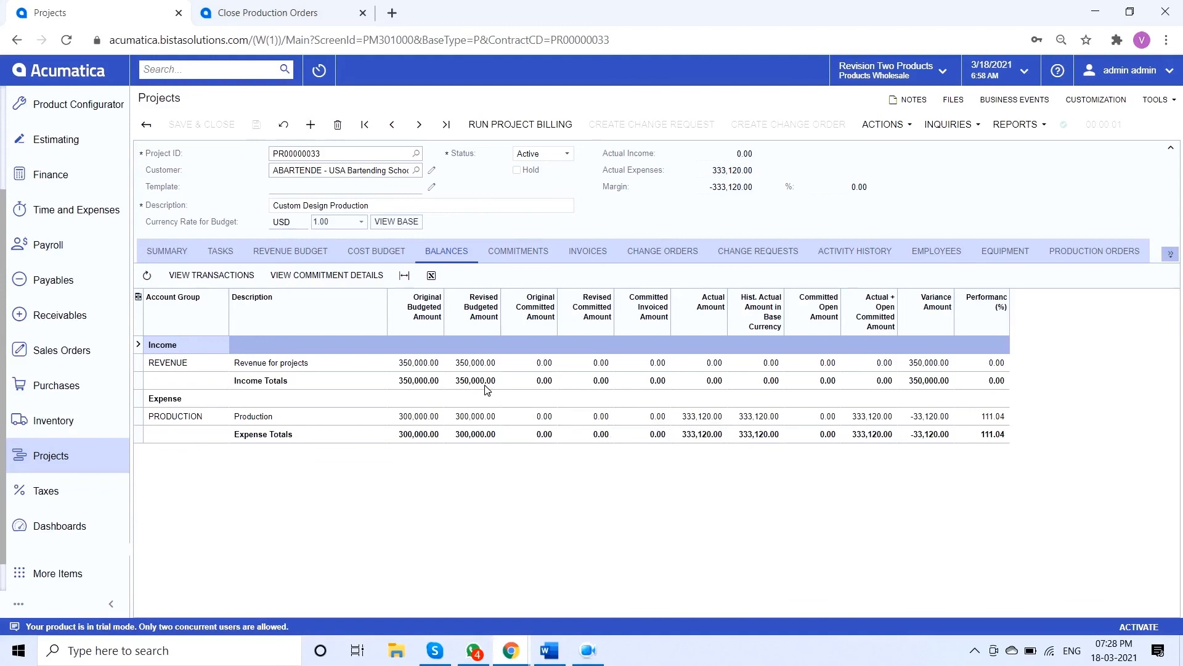
Set the completed percentage of the Custom Design revenue budget line to 100 and save the project
{"action": "left_click", "coordinate": [322, 256]}
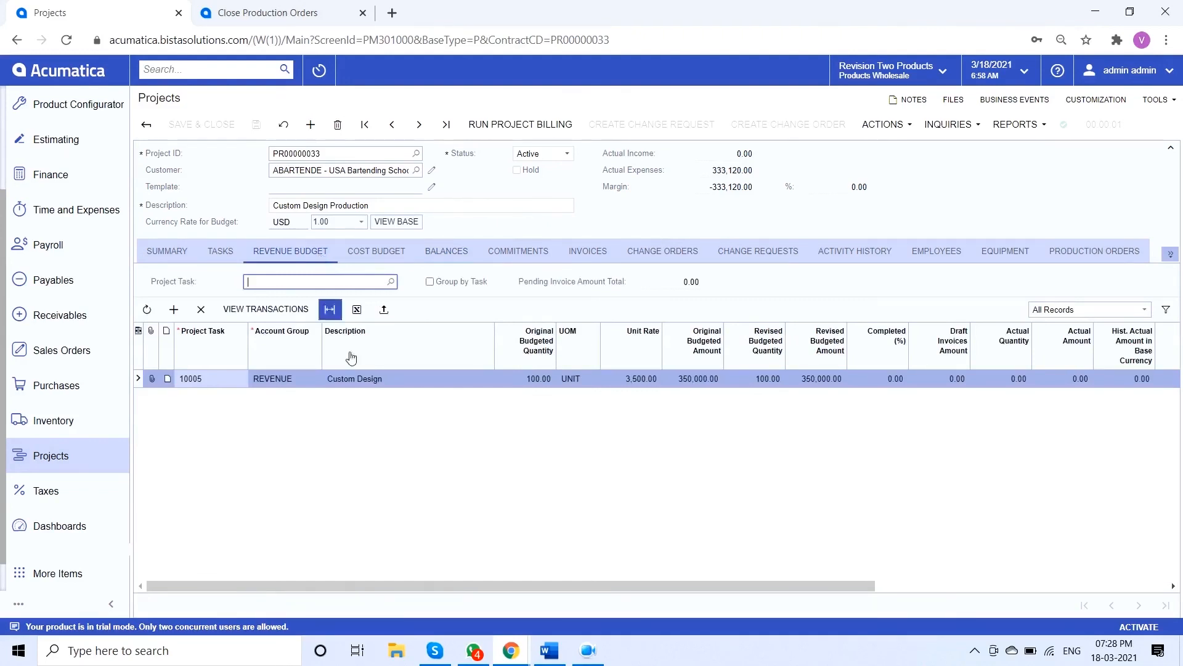
{"action": "left_click", "coordinate": [878, 379]}
{"action": "type", "text": "100"}
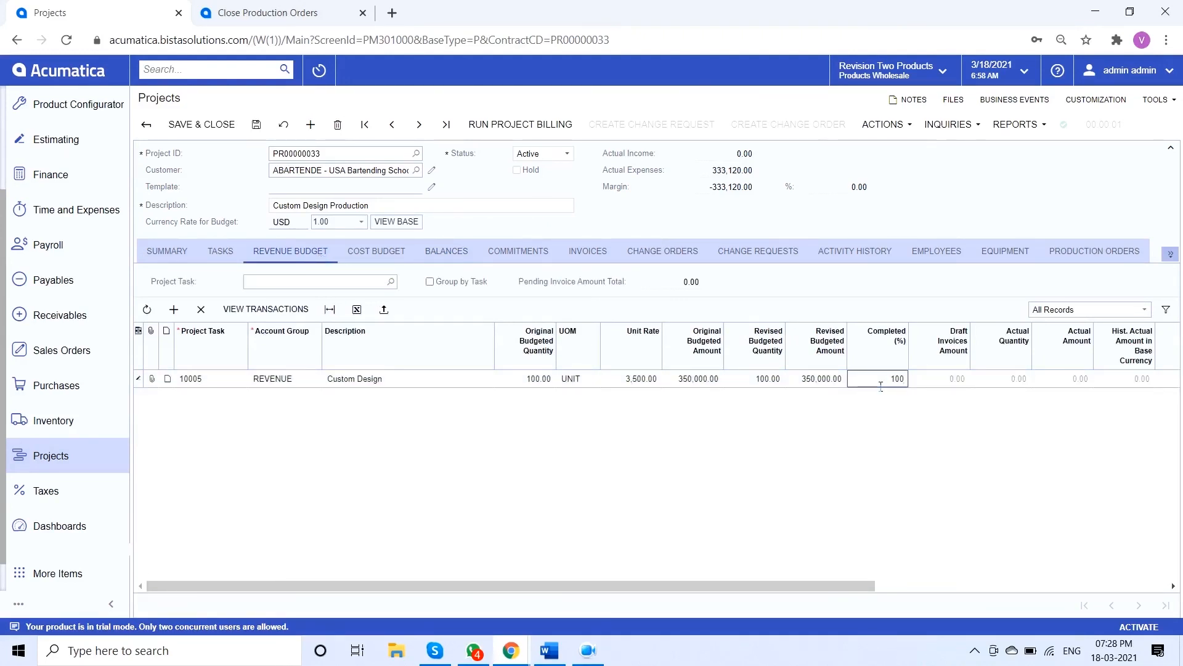
{"action": "left_click", "coordinate": [256, 125]}
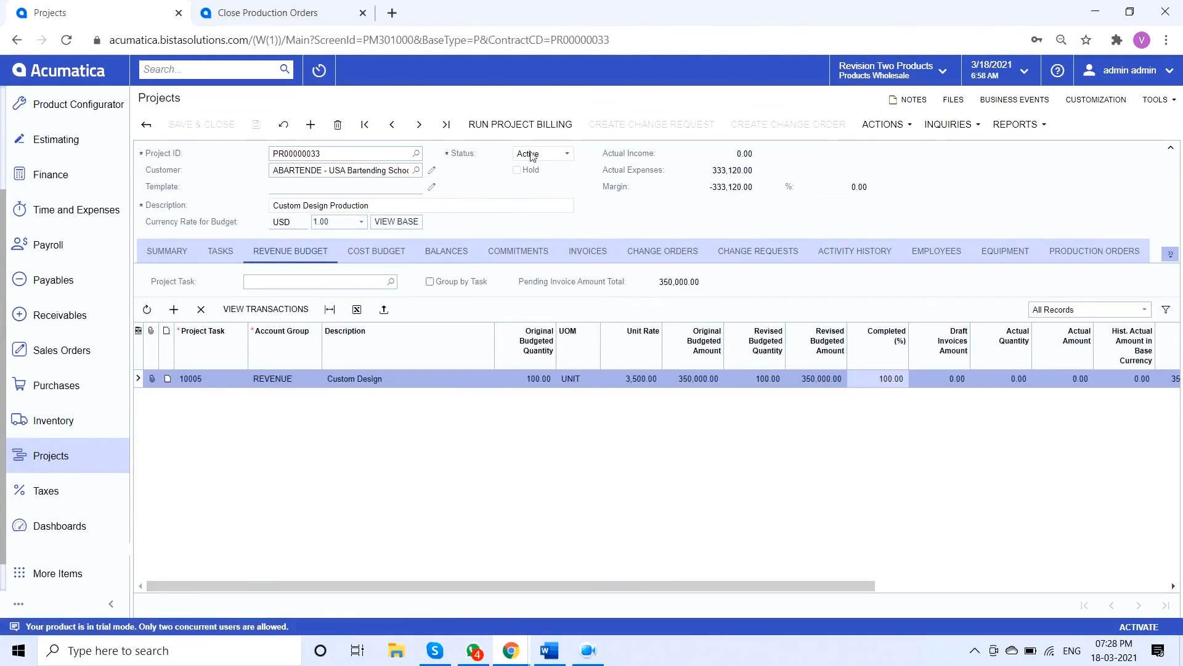
Run project billing, release the generated milestone invoice, and return to the project
{"action": "left_click", "coordinate": [529, 128]}
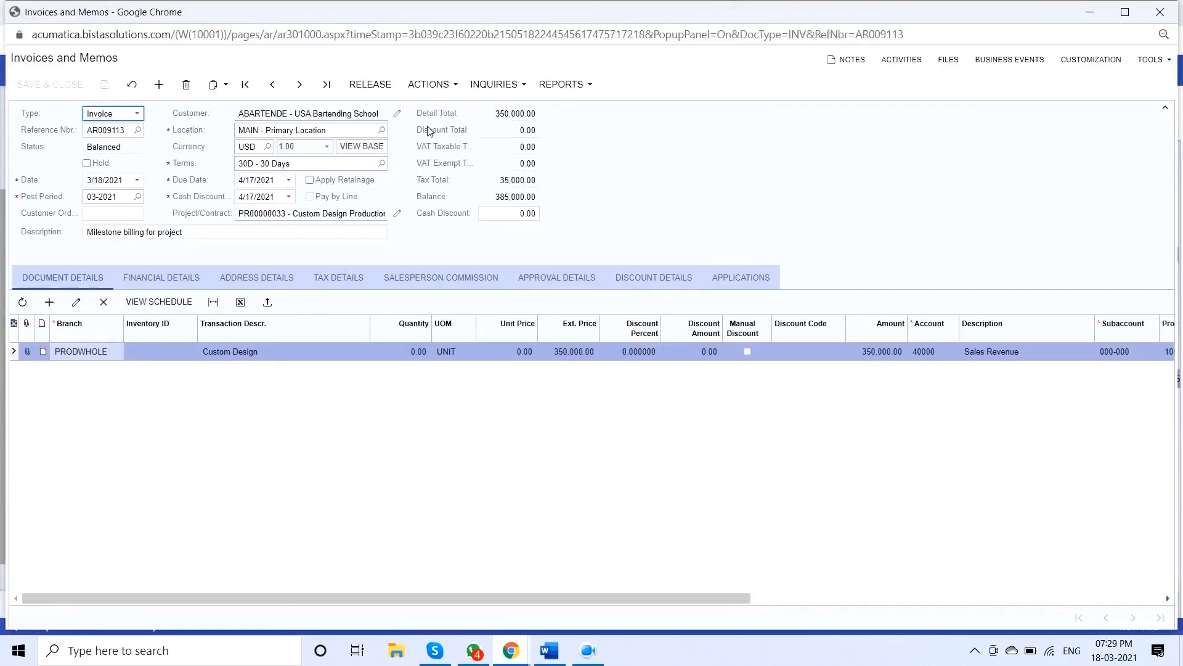
{"action": "left_click", "coordinate": [367, 86]}
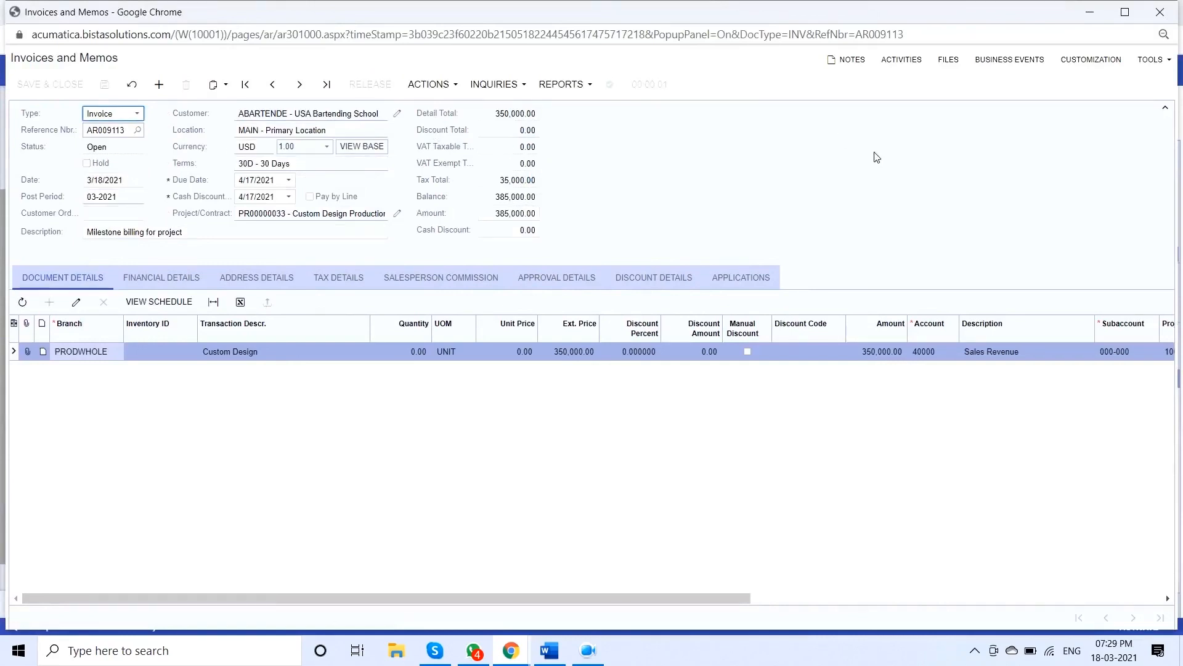
{"action": "left_click", "coordinate": [1160, 11]}
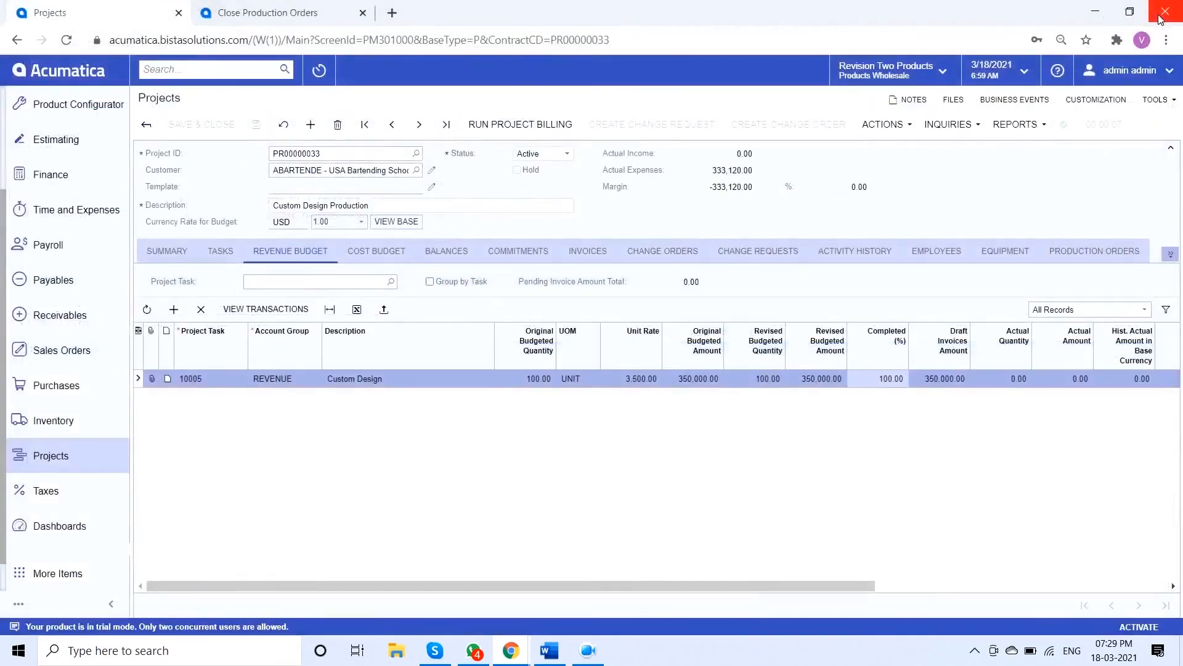
Review the project's balances after billing and validate the project balance again to update income and margin
{"action": "left_click", "coordinate": [445, 253]}
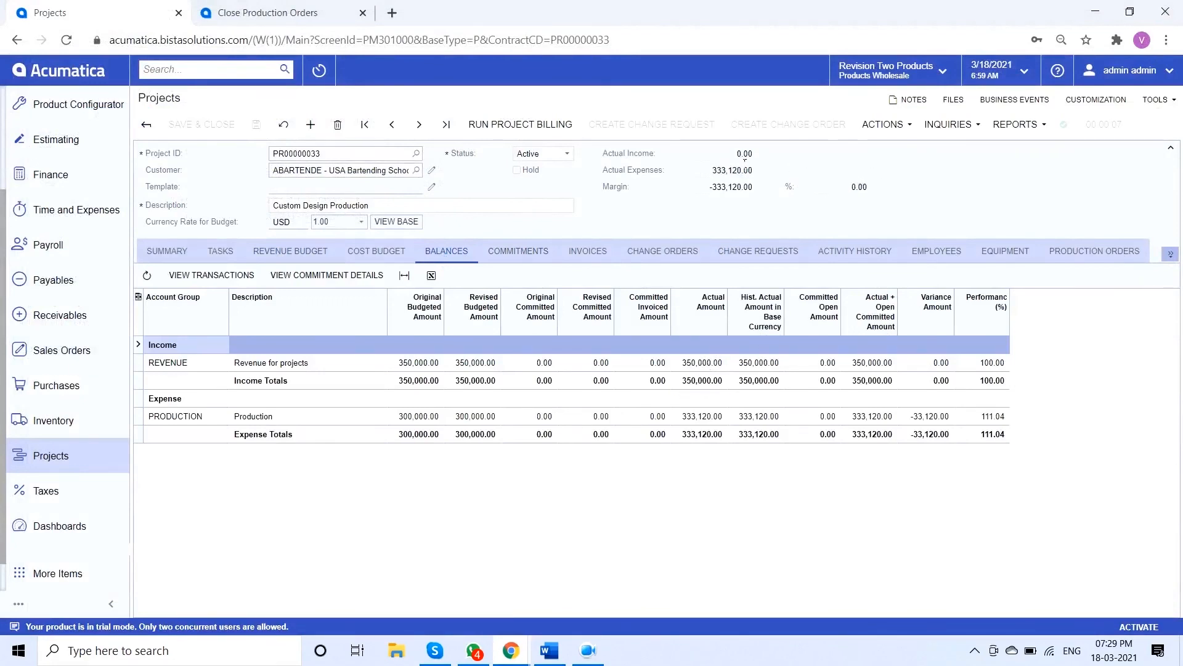
{"action": "left_click", "coordinate": [881, 124]}
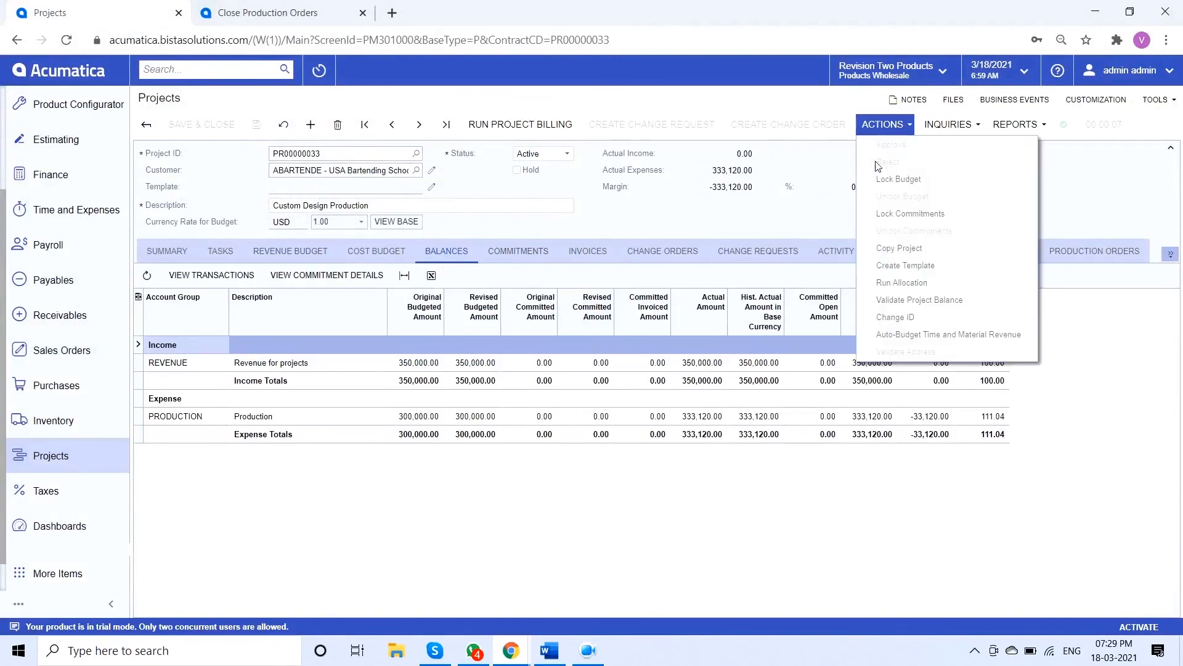
{"action": "left_click", "coordinate": [944, 302]}
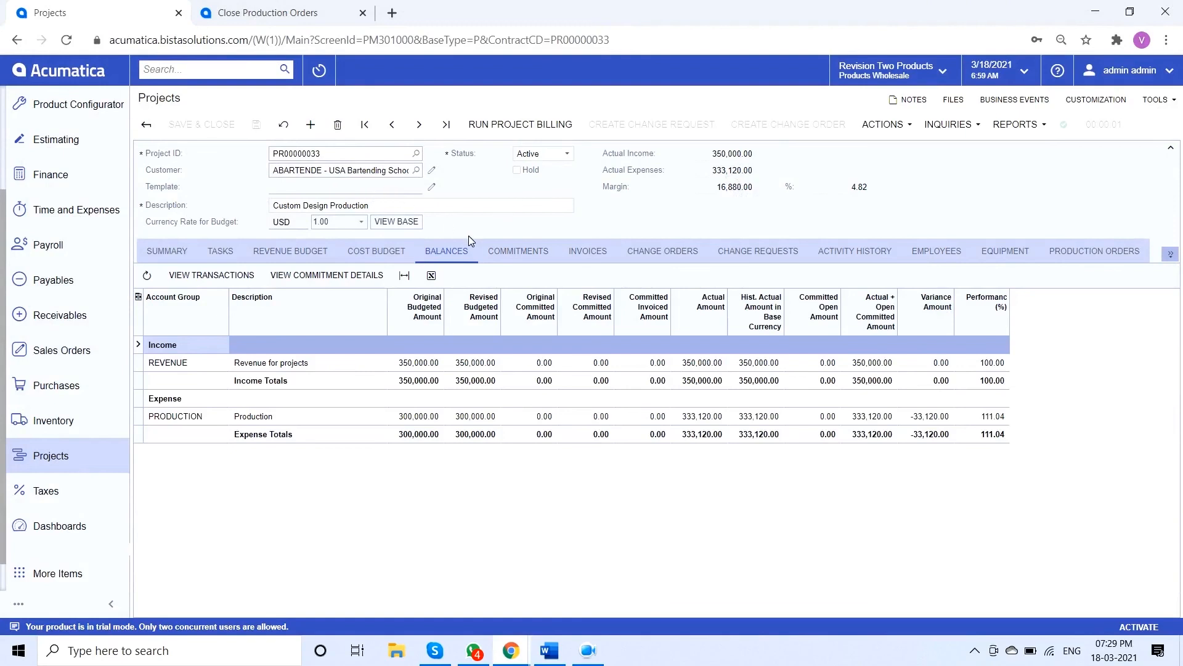
Go back from the project to the Project Quotes screen
{"action": "left_click", "coordinate": [19, 46]}
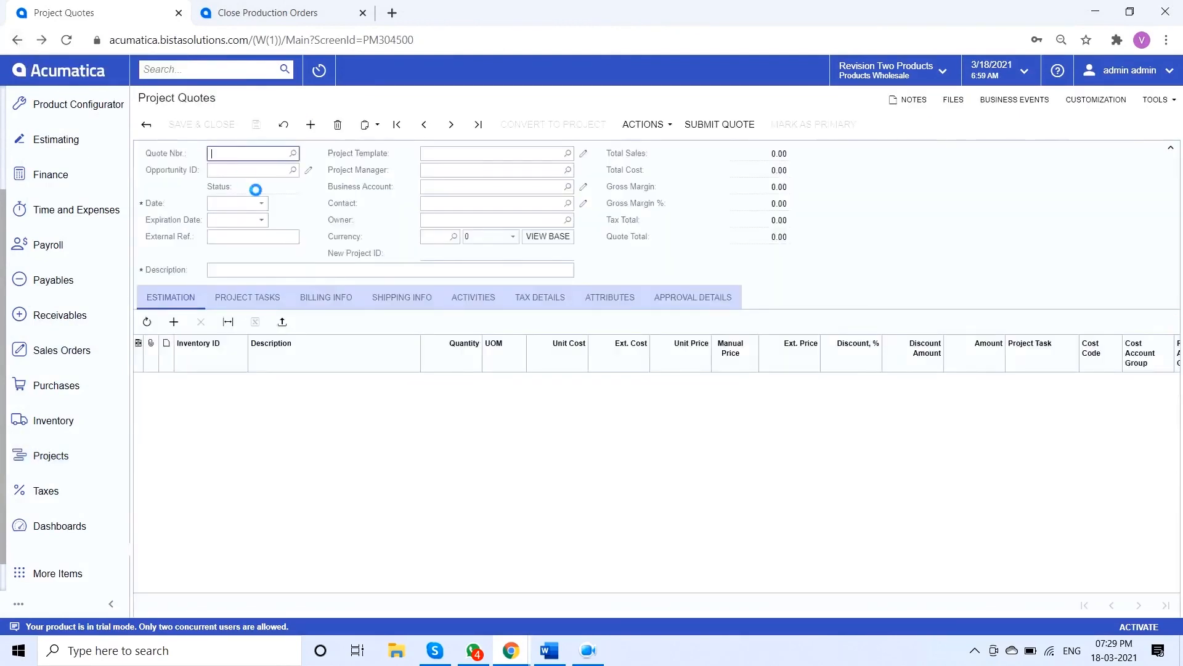